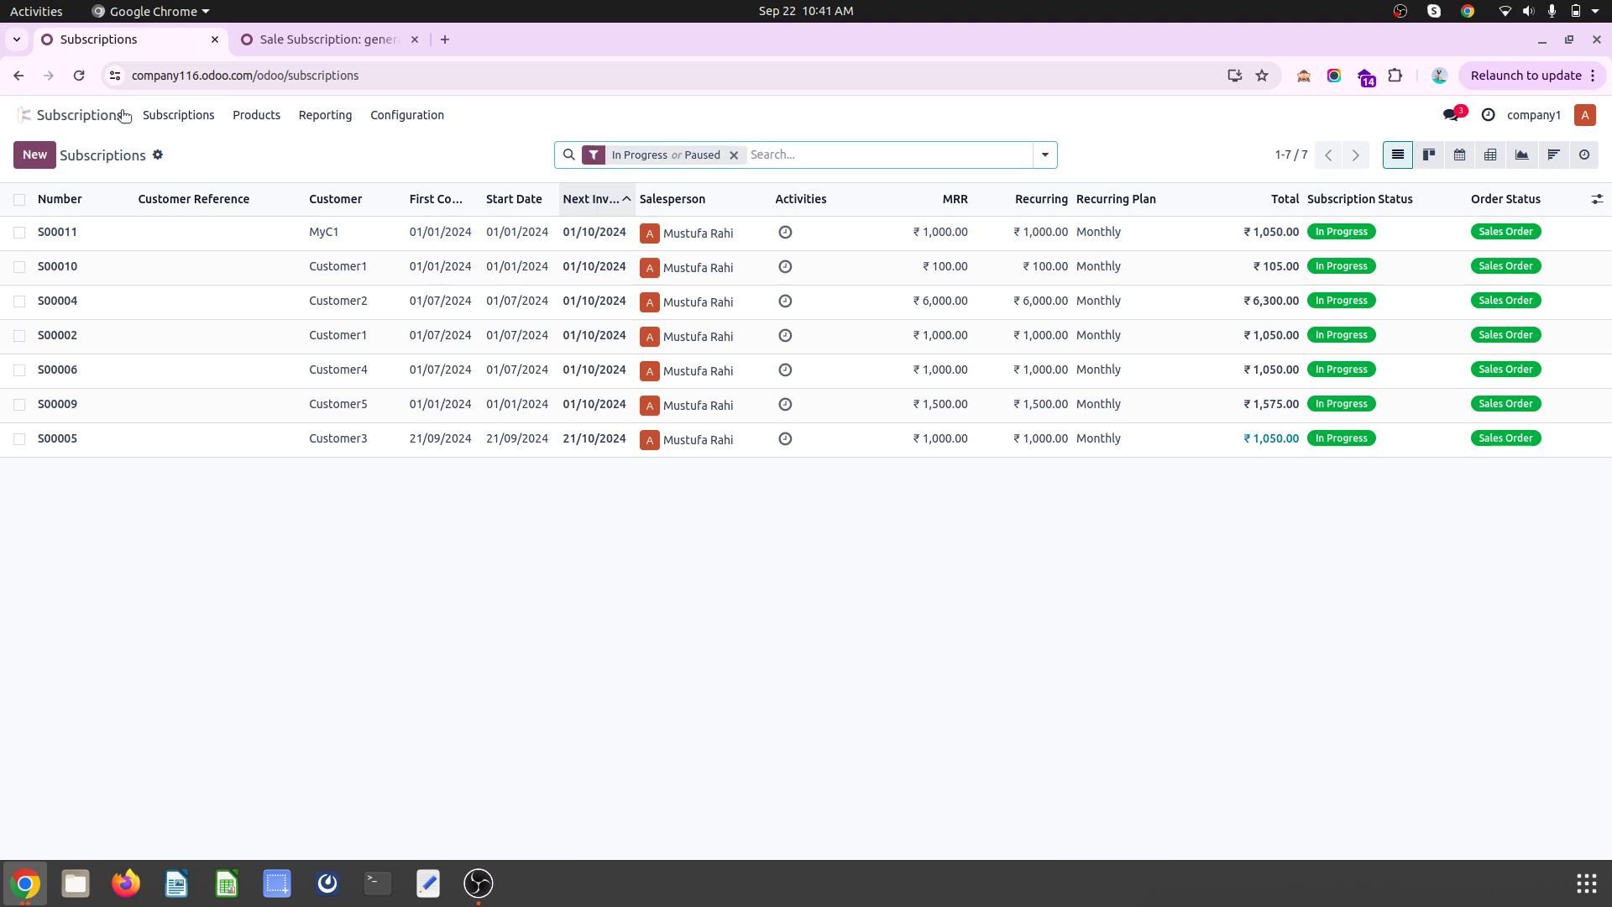
Check that Internet Subscription's recurring price is ₹1,000.00 Monthly, then go back to the products list
left_click(408, 115)
mouse_move(257, 118)
left_click(267, 146)
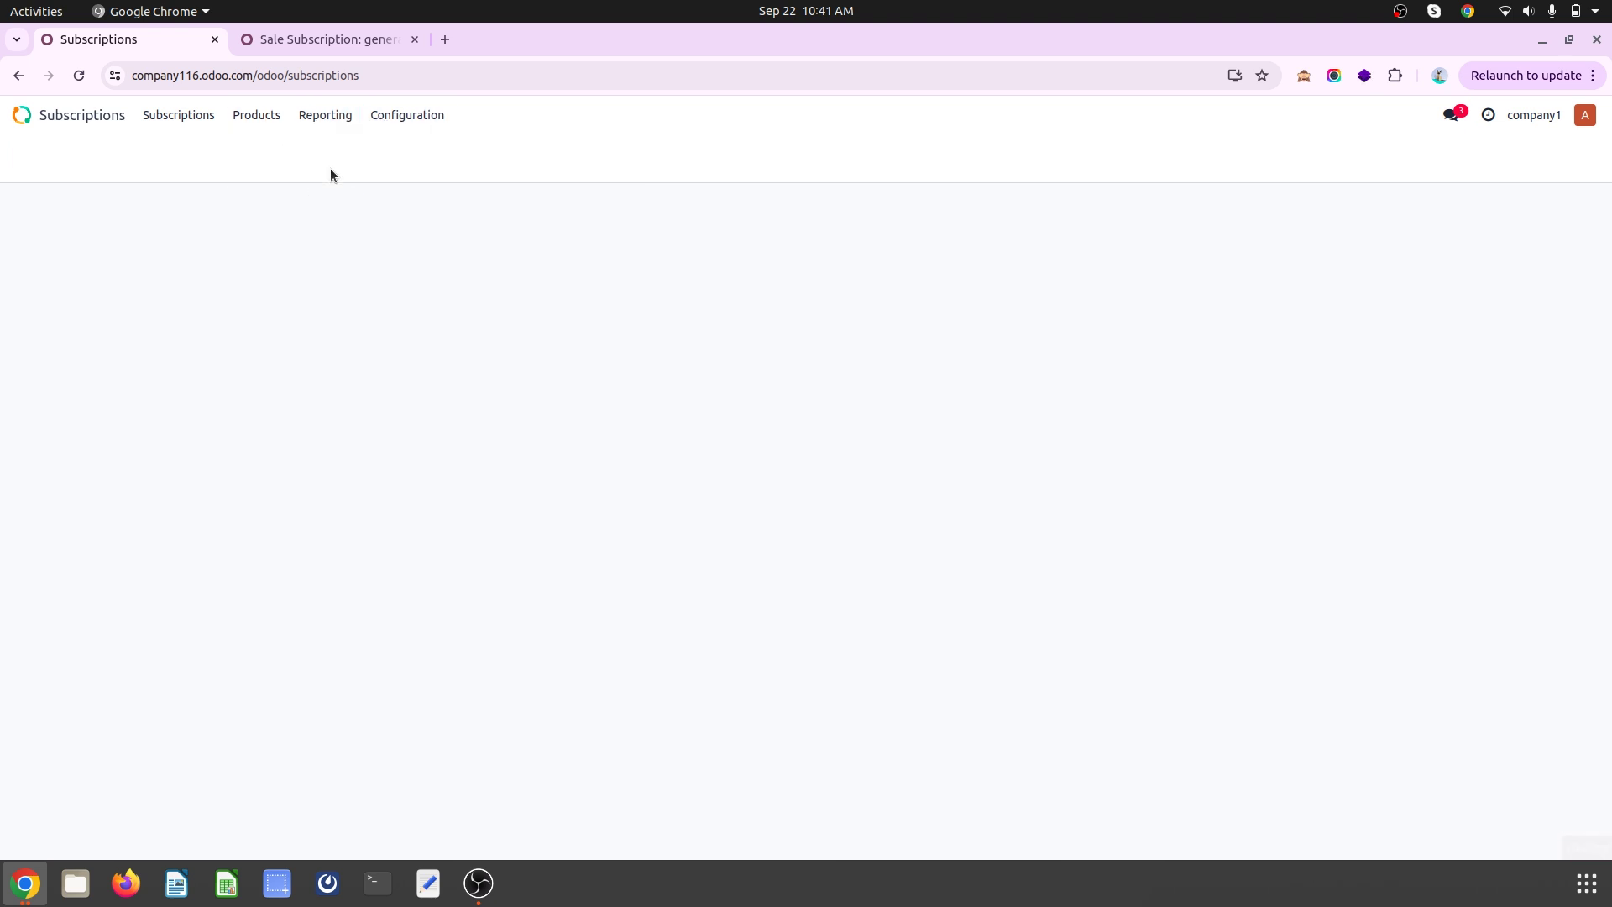
left_click(137, 330)
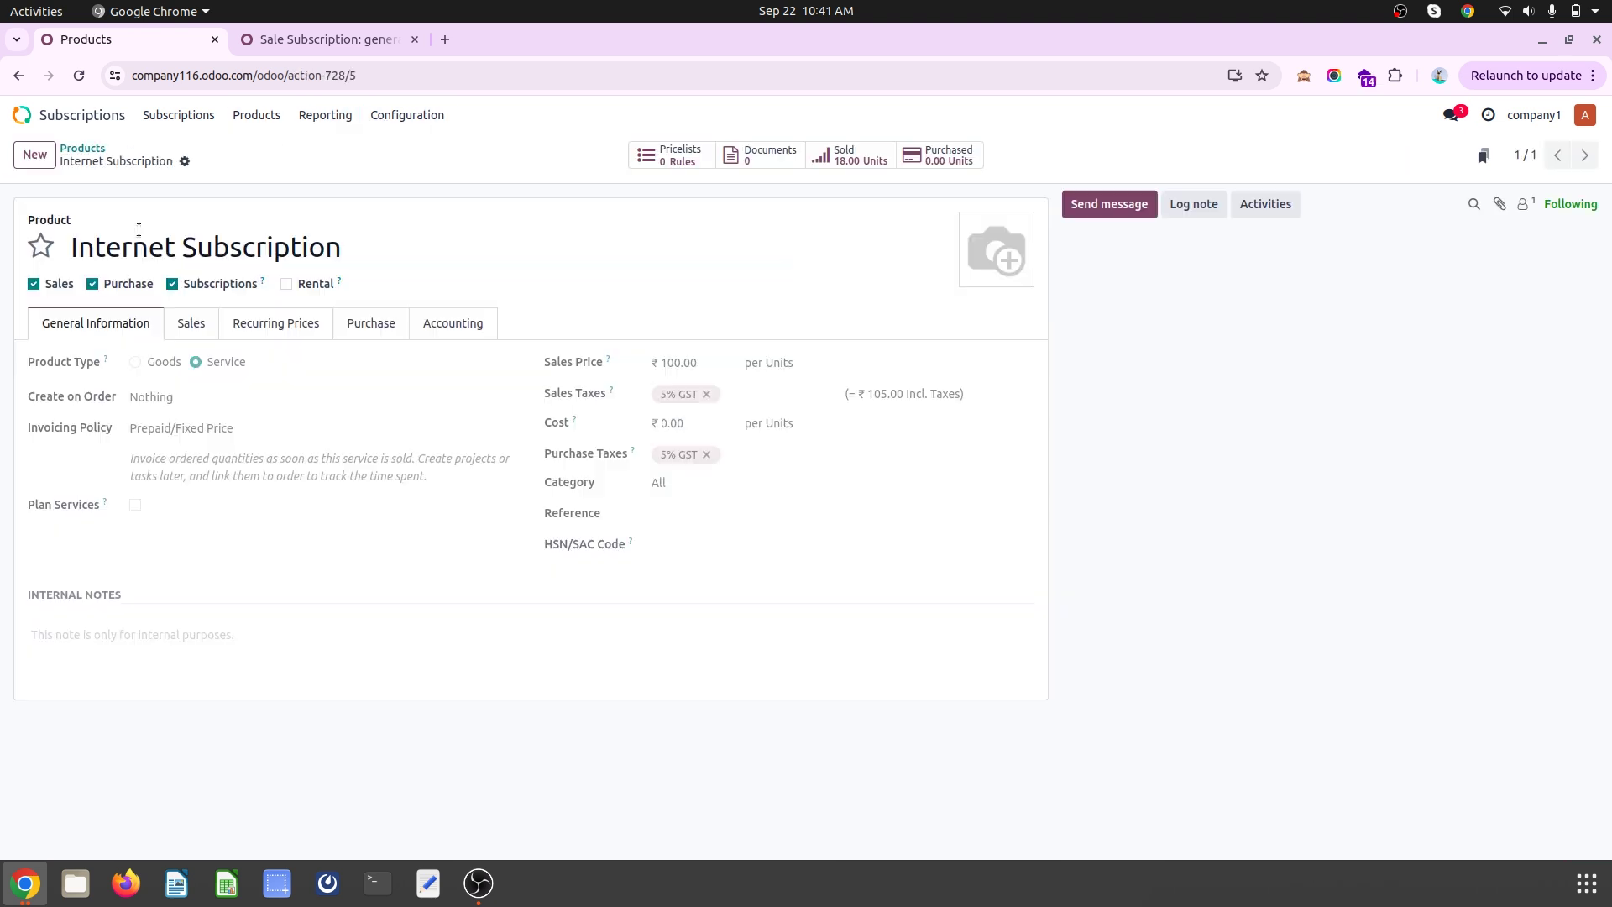
left_click(286, 323)
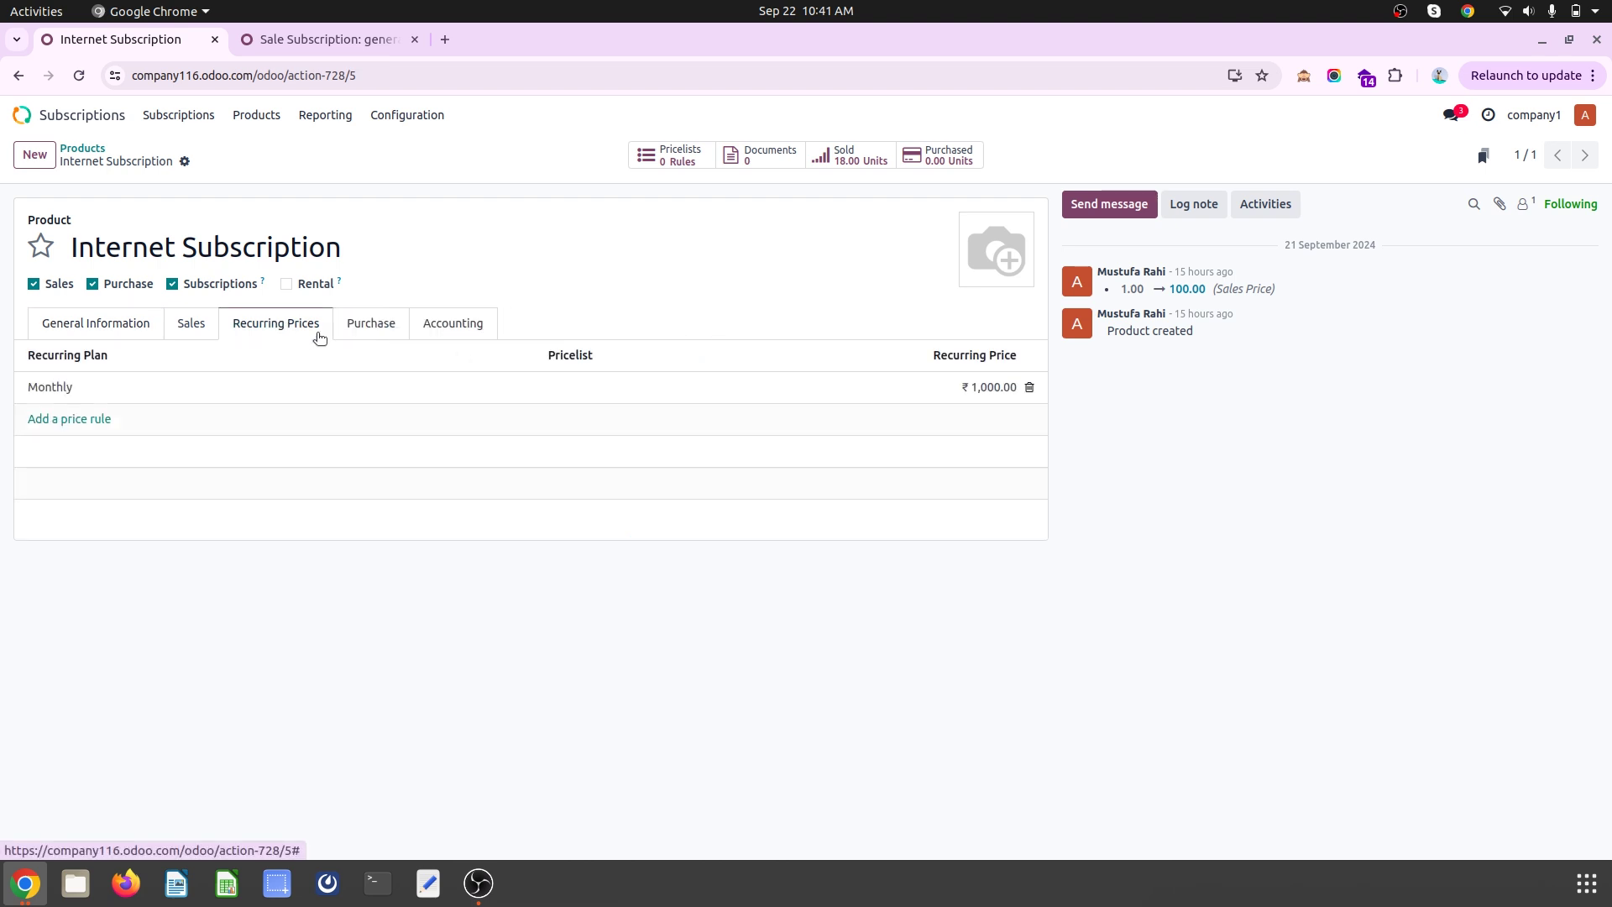
left_click(71, 390)
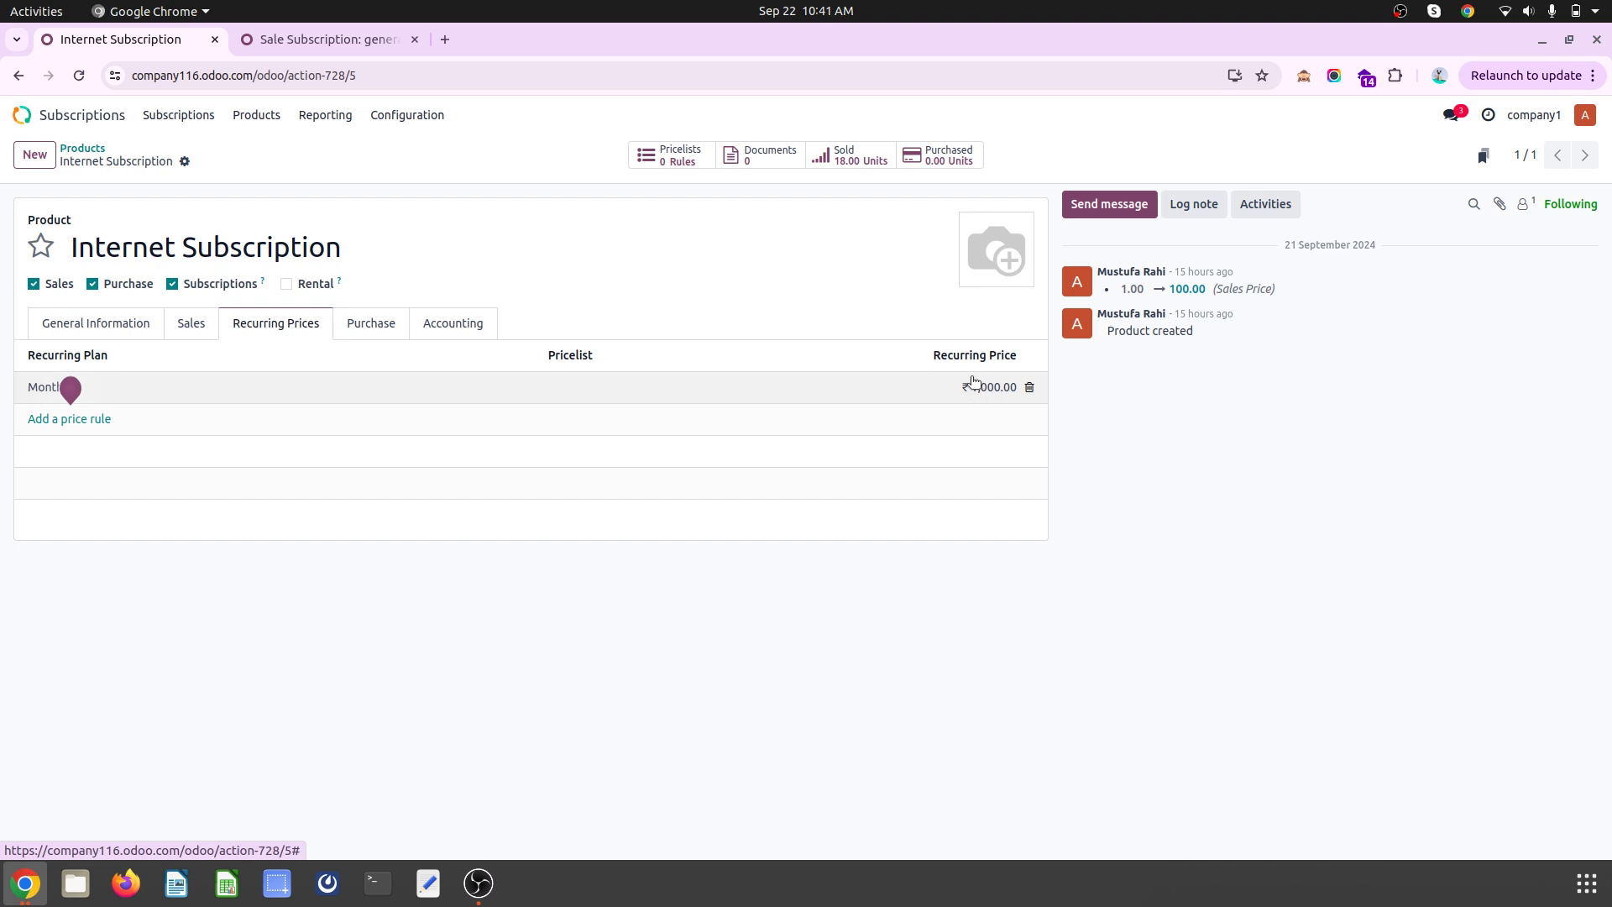
left_click(88, 148)
left_click(175, 113)
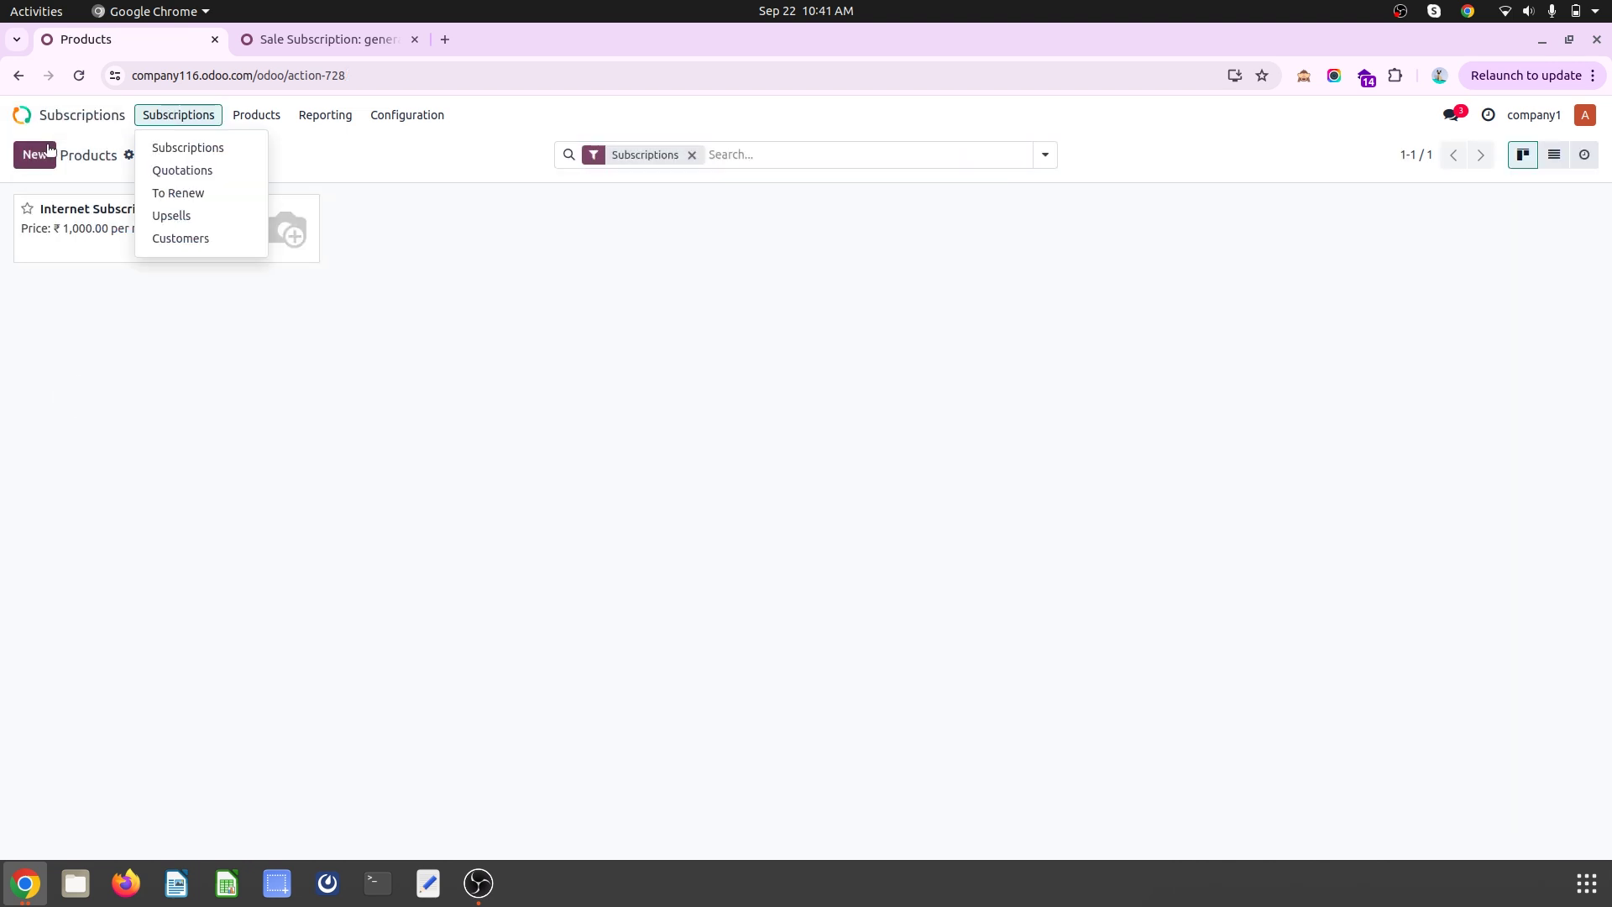
Save a new subscription quotation for new customer New Customer1, Monthly plan ending 30/09/2024
left_click(216, 148)
left_click(44, 155)
type("New Customer1")
left_click(266, 324)
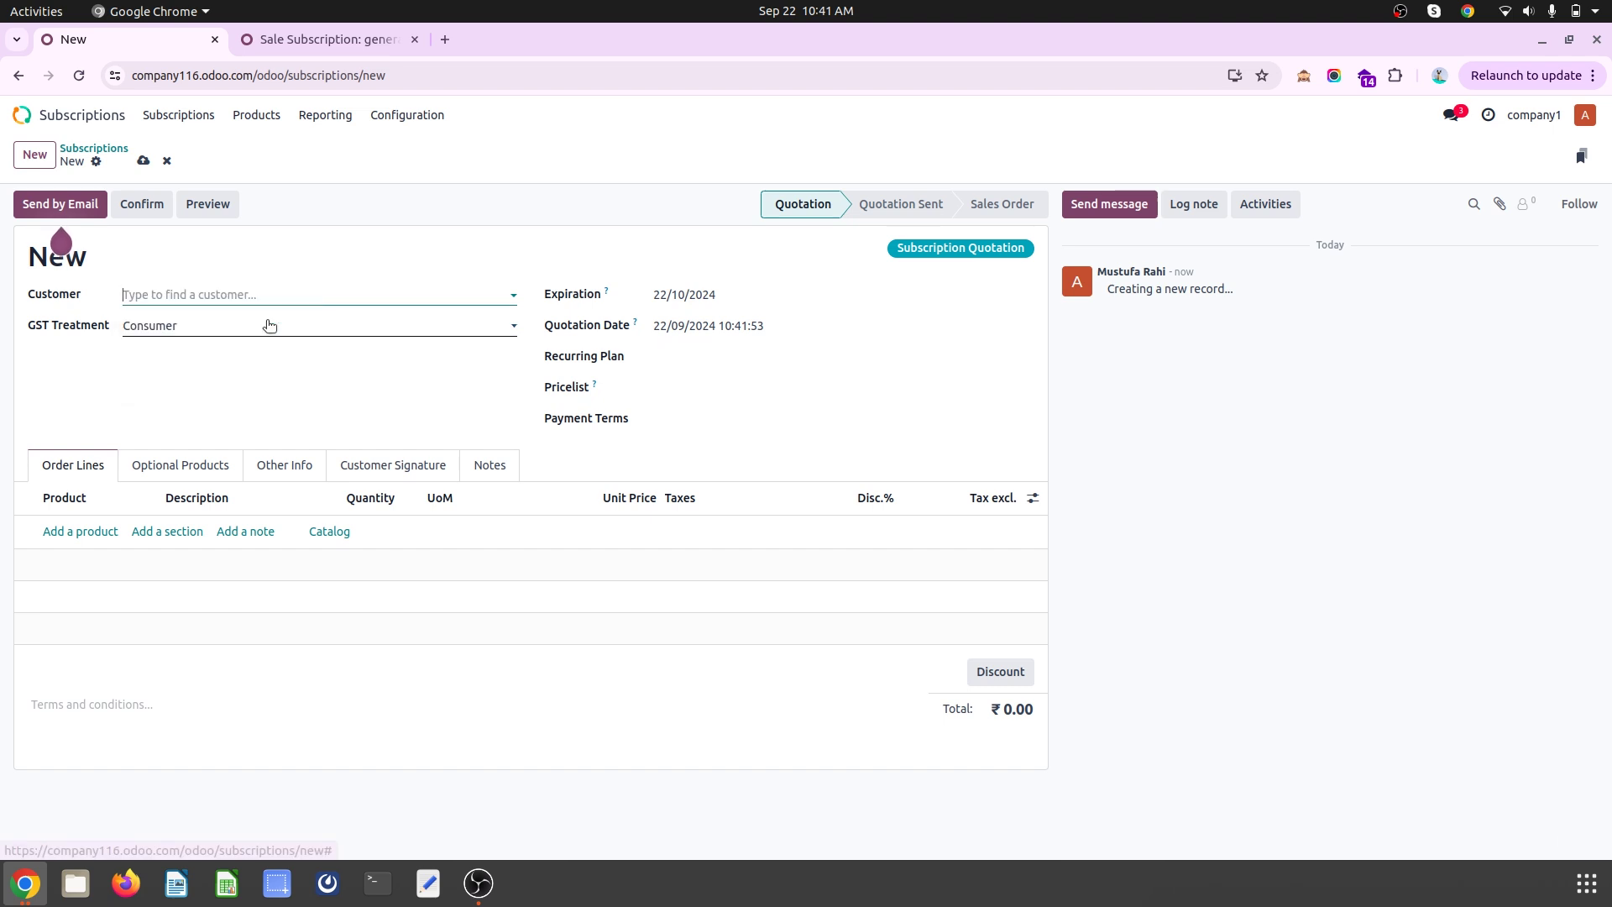
left_click(697, 358)
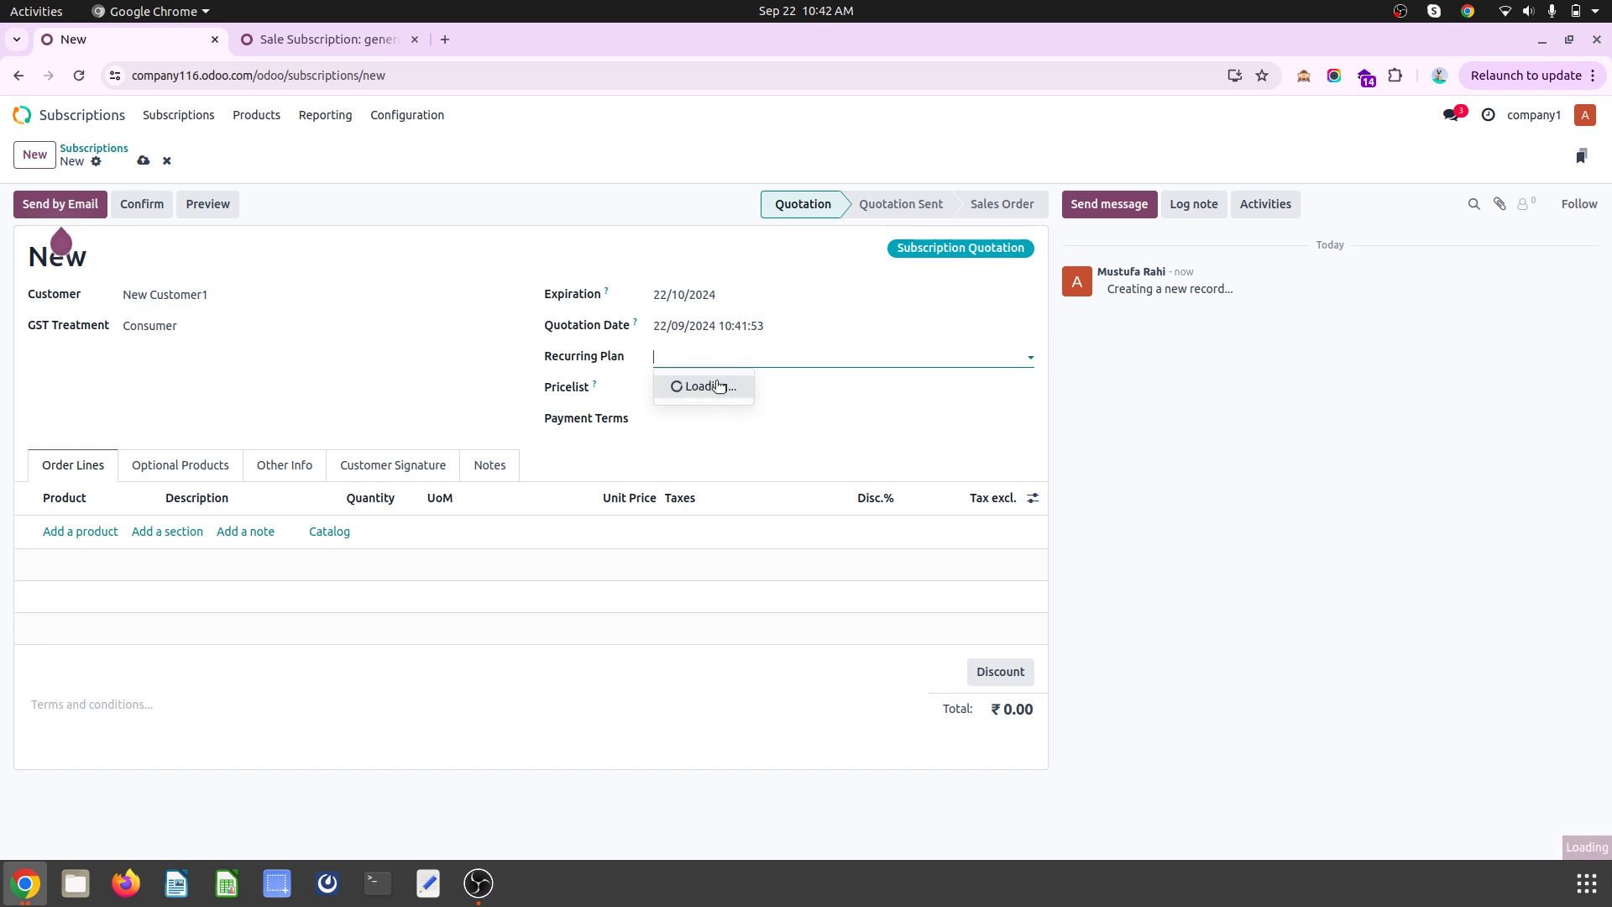
left_click(845, 381)
left_click(922, 356)
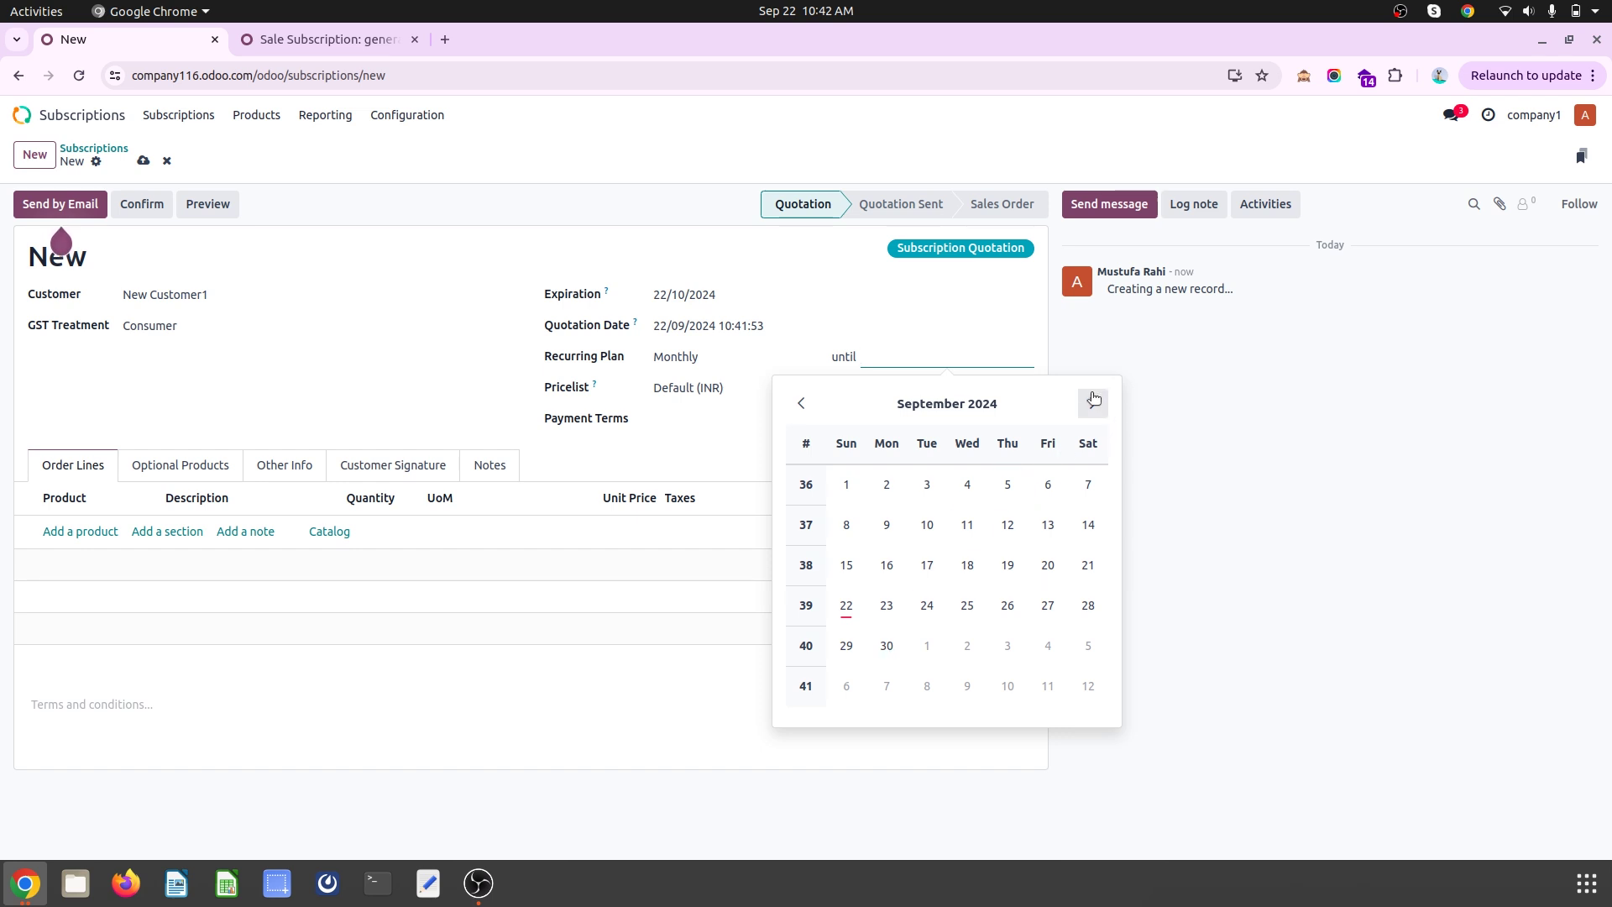
left_click(886, 646)
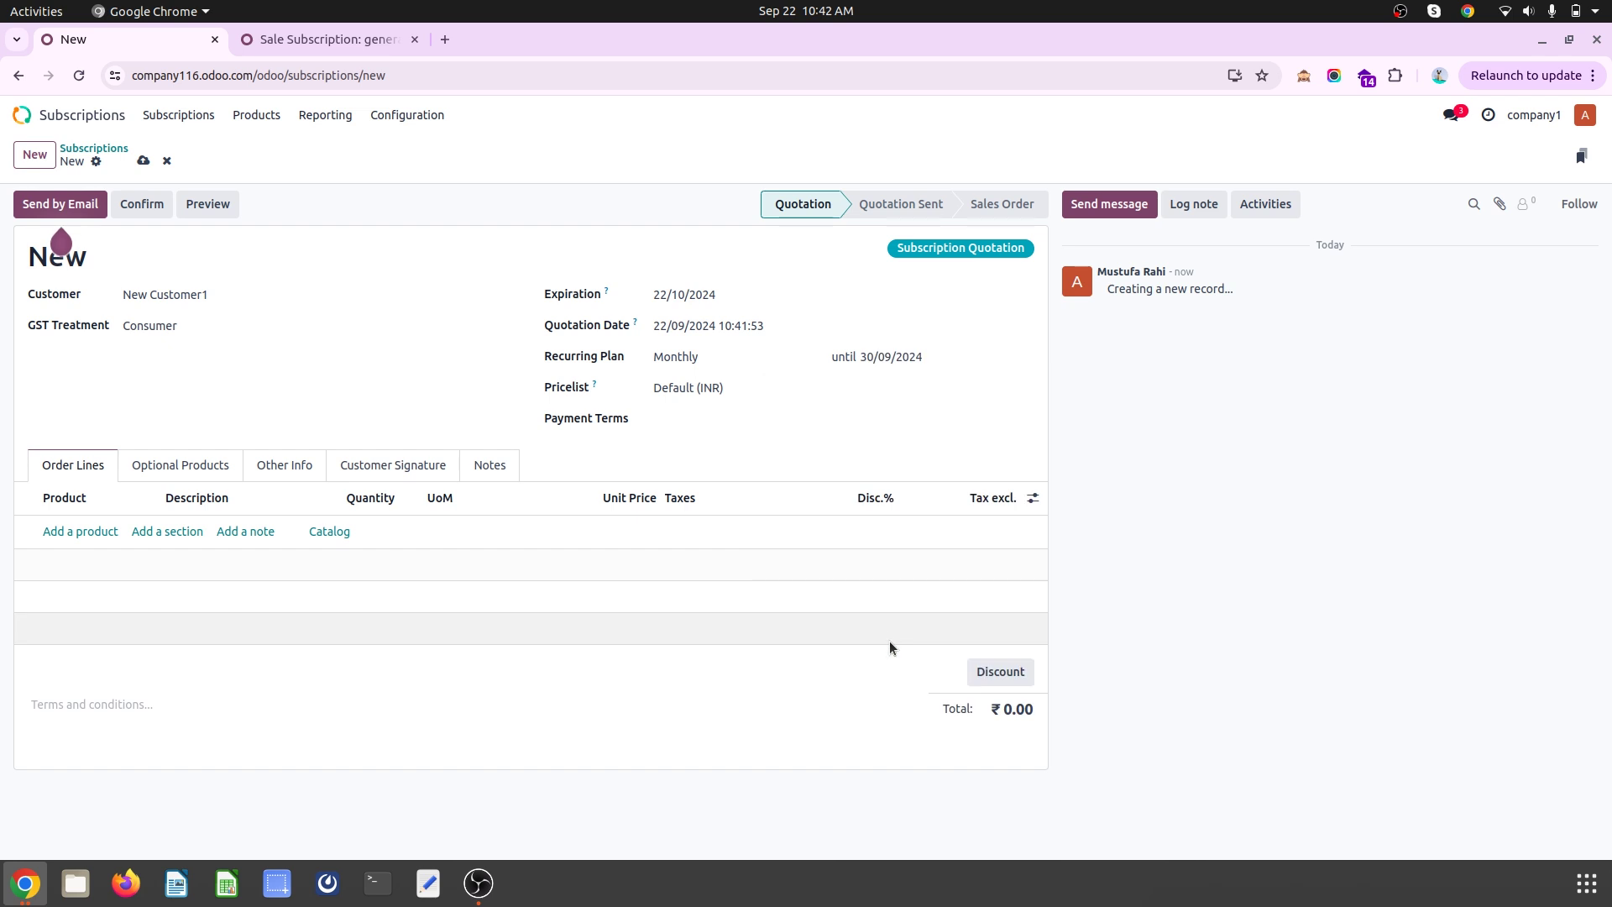
left_click(142, 161)
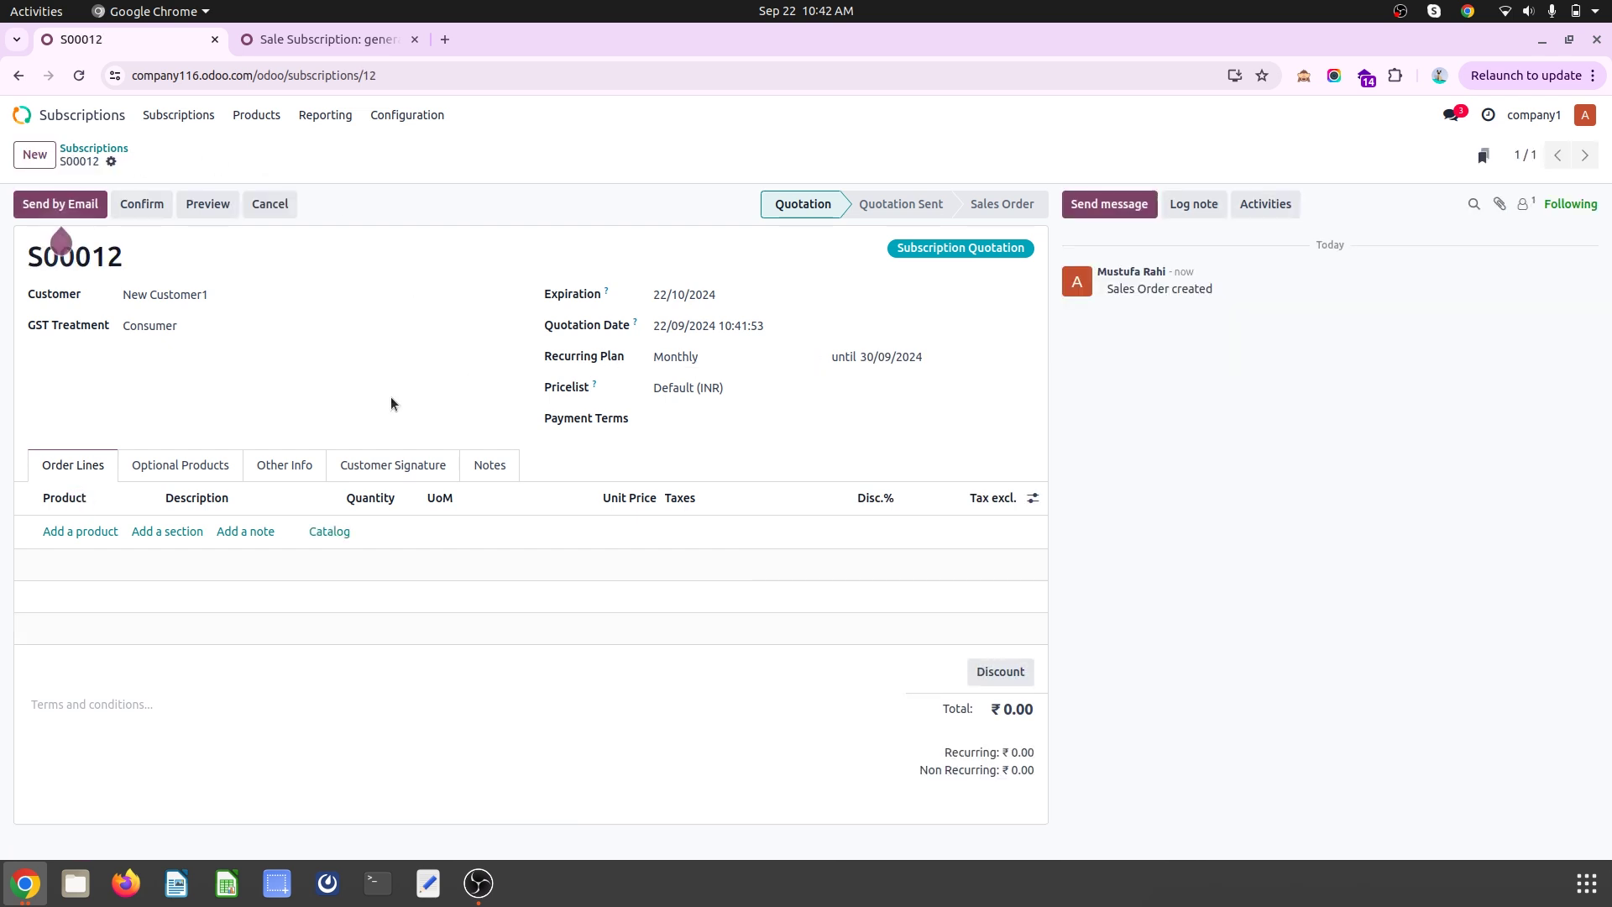
Add an Internet Subscription order line, set the start date to 01/01/2024, and save
left_click(88, 530)
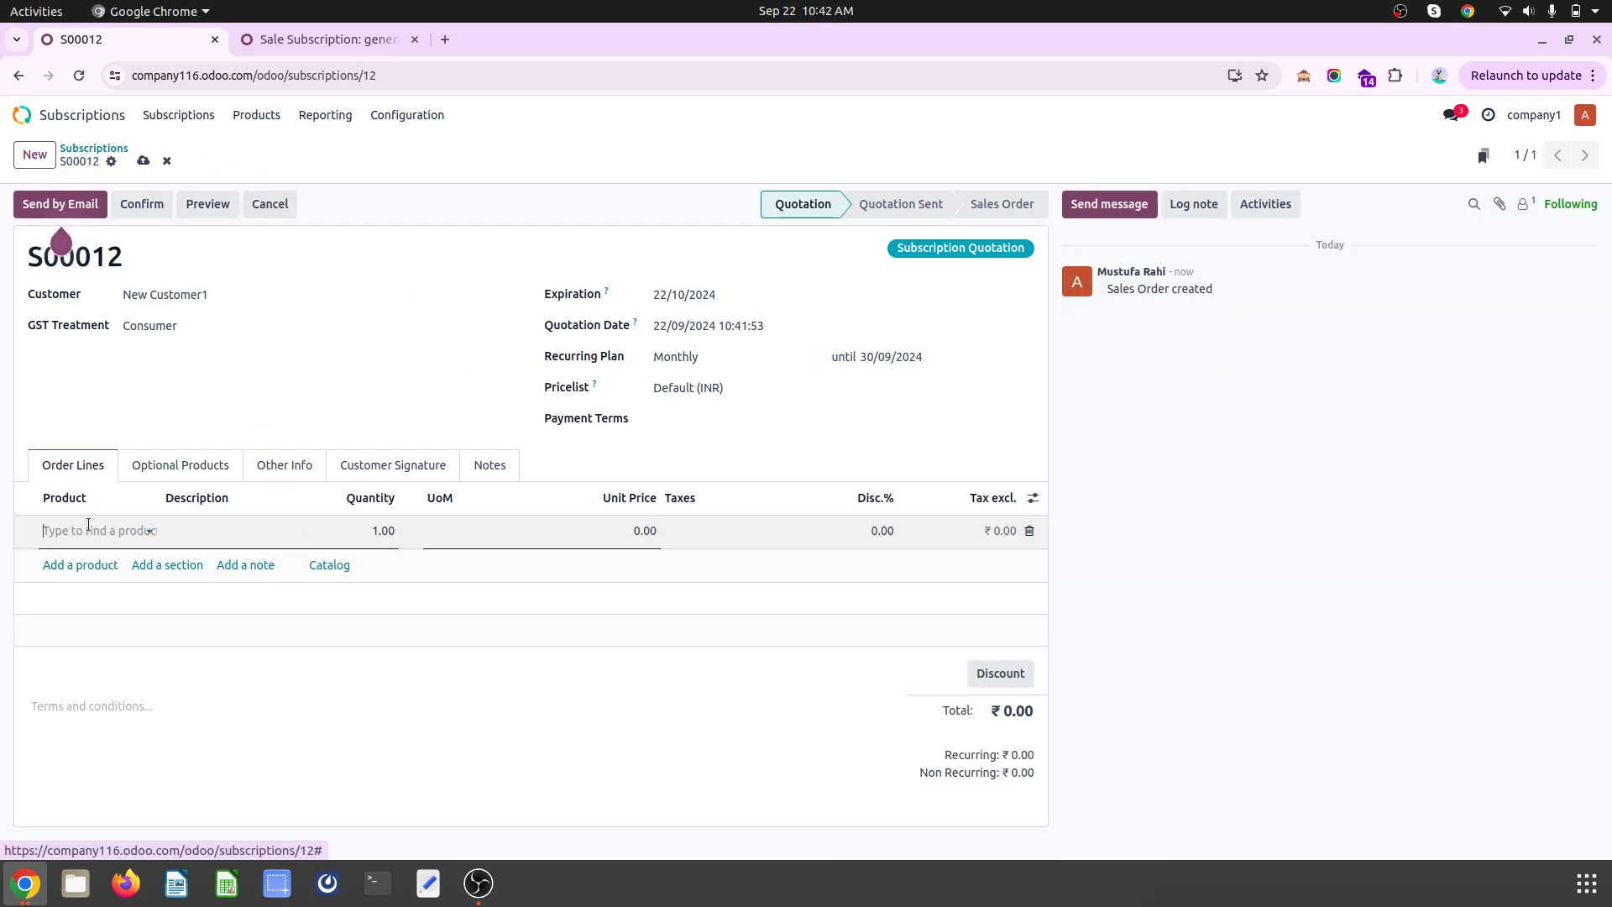
type("inter")
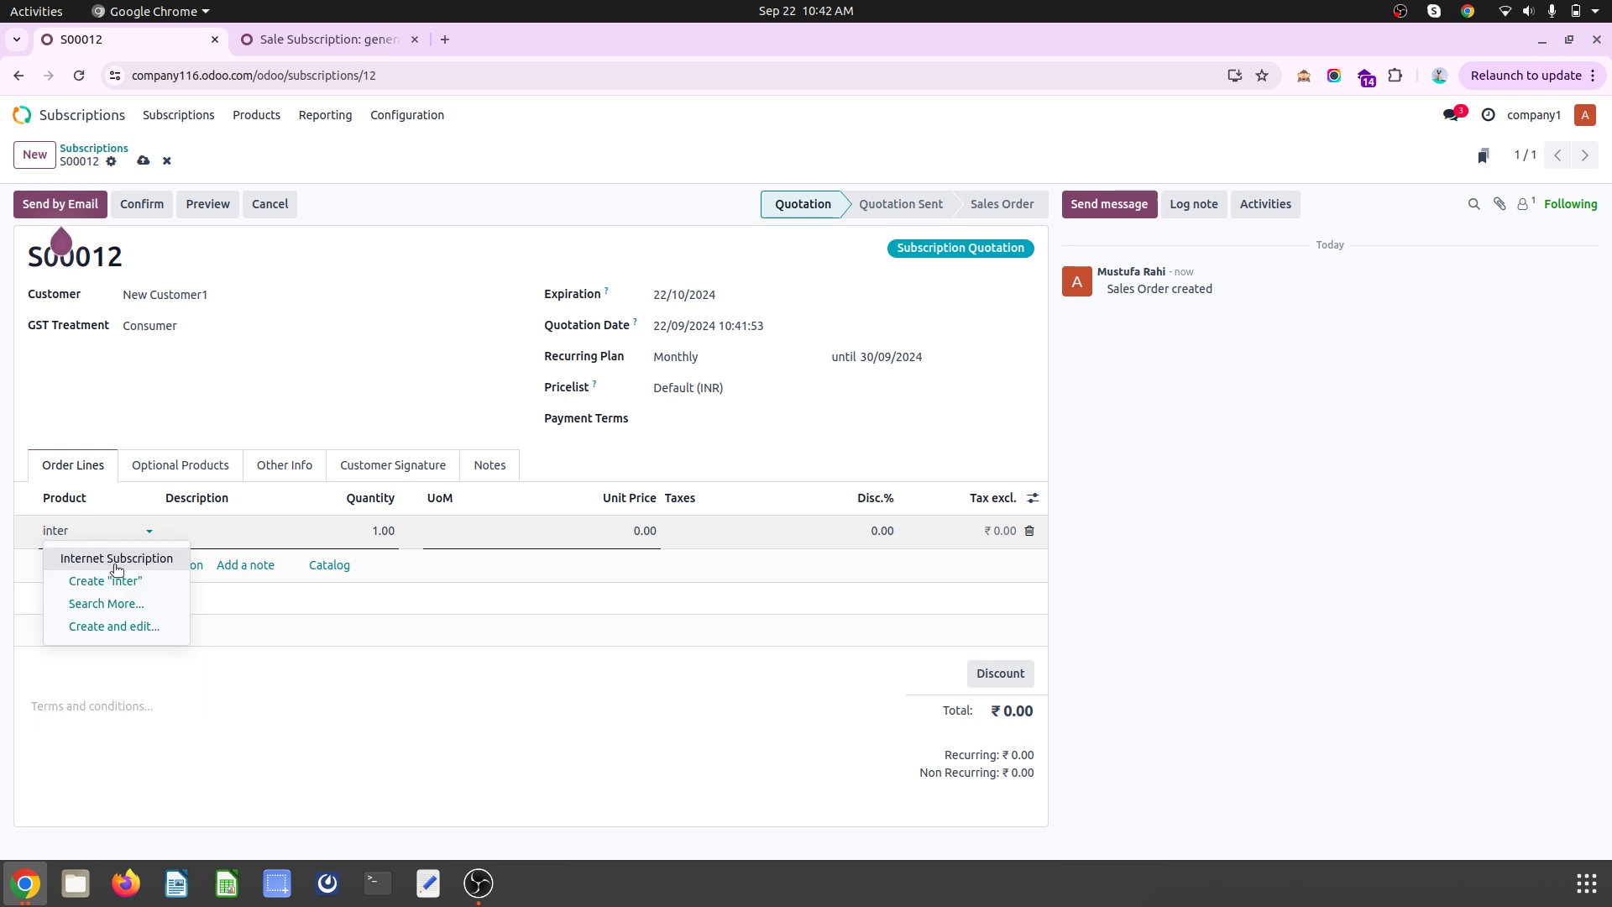
left_click(116, 568)
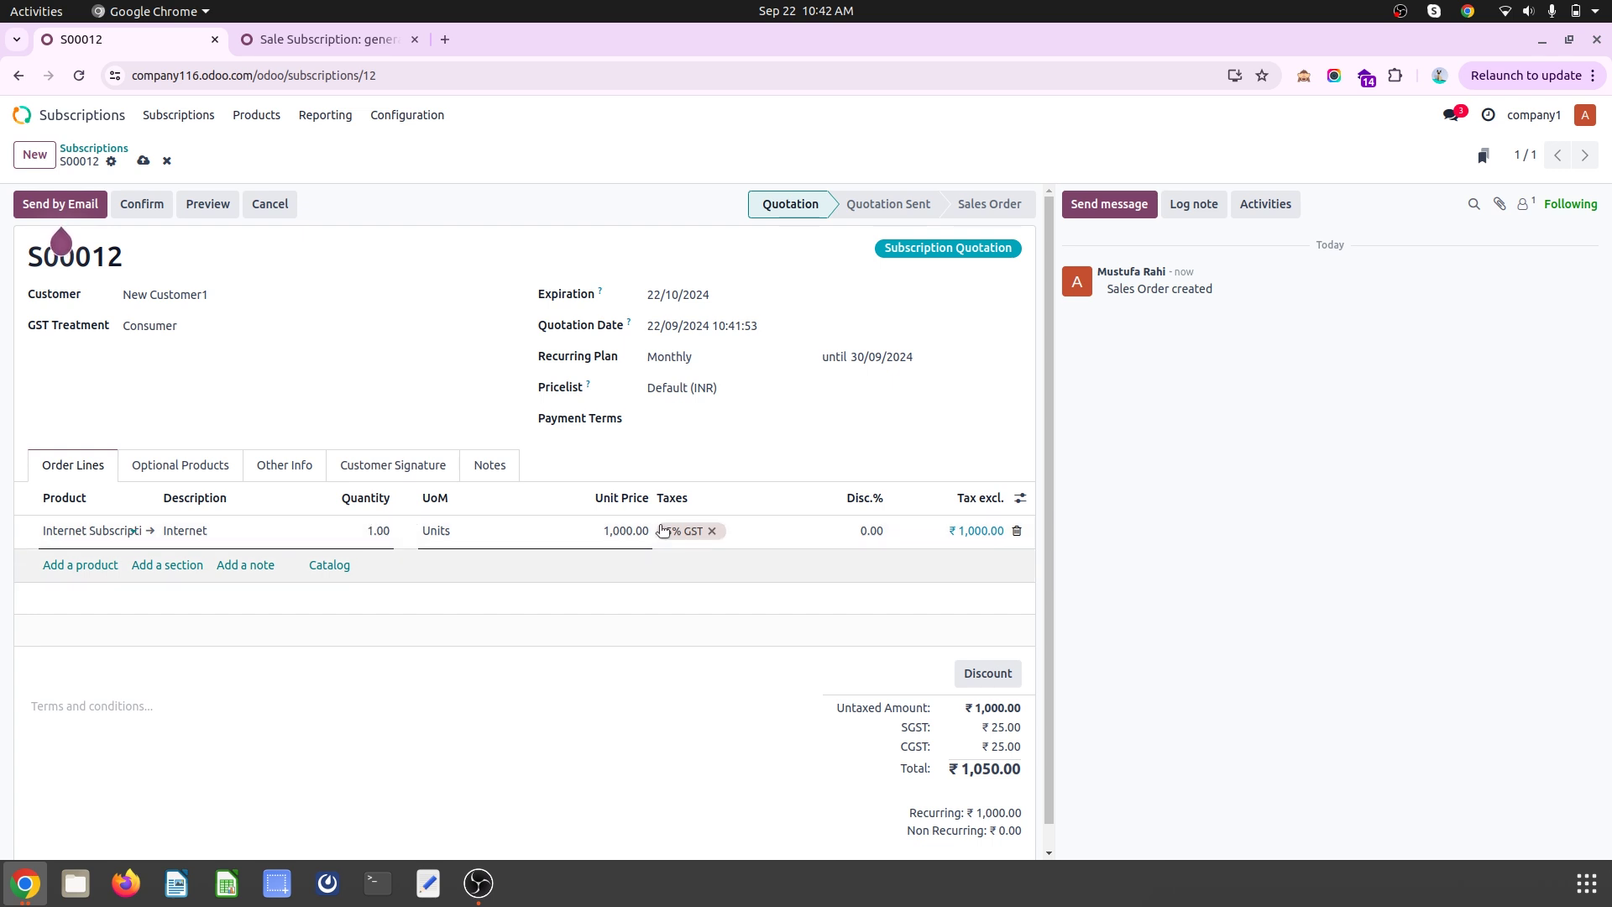
left_click(300, 471)
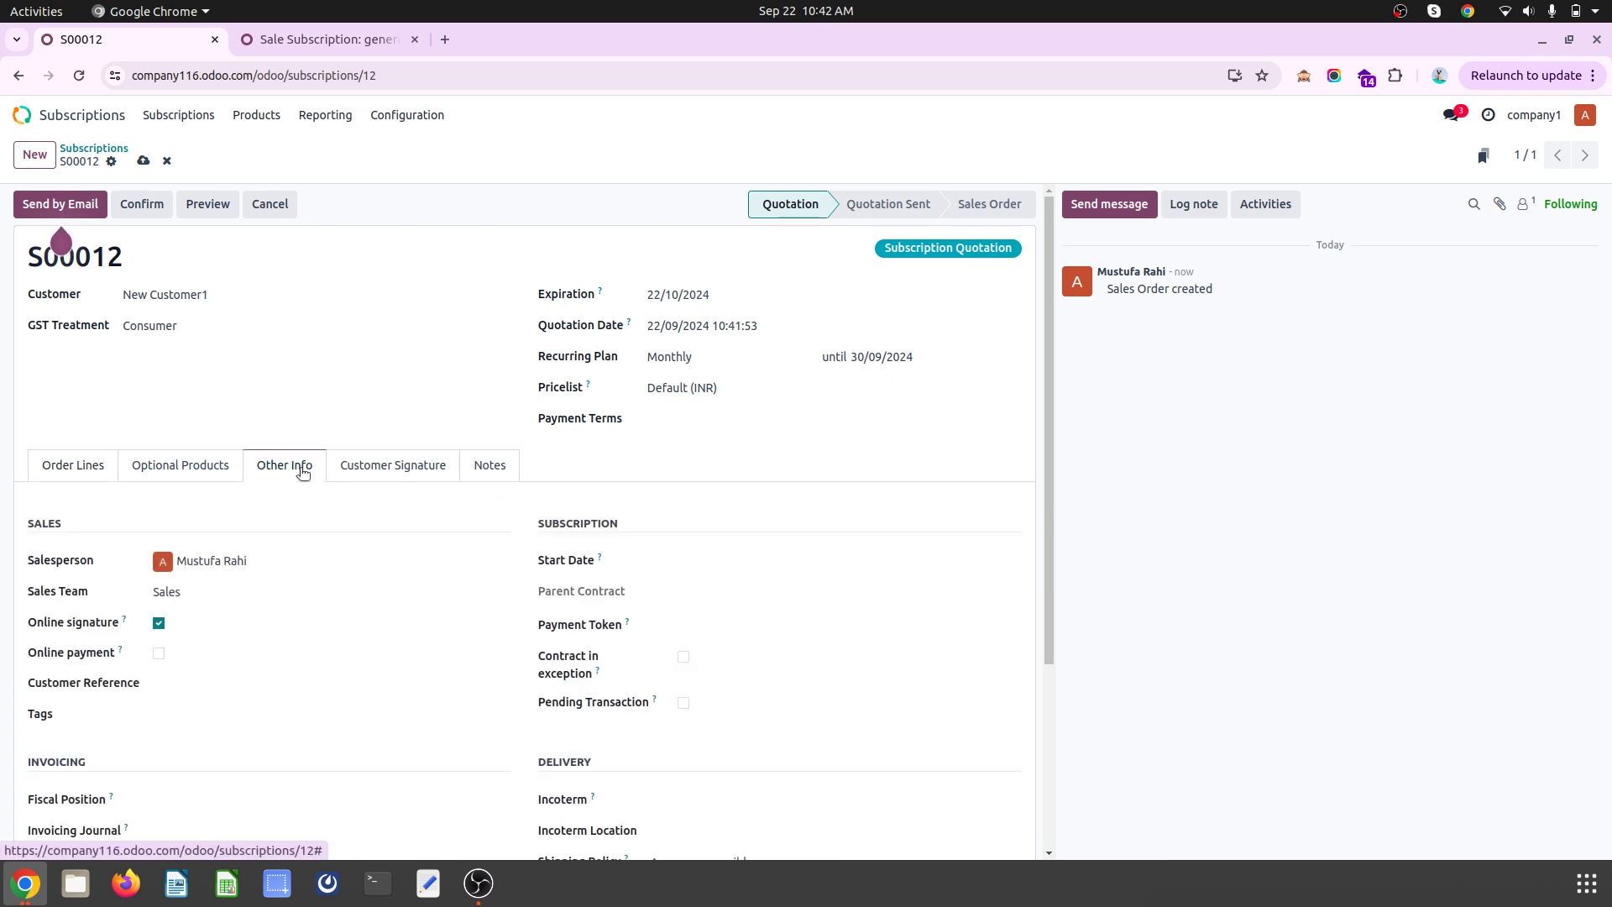
left_click(791, 571)
left_click(826, 218)
left_click(745, 267)
left_click(789, 305)
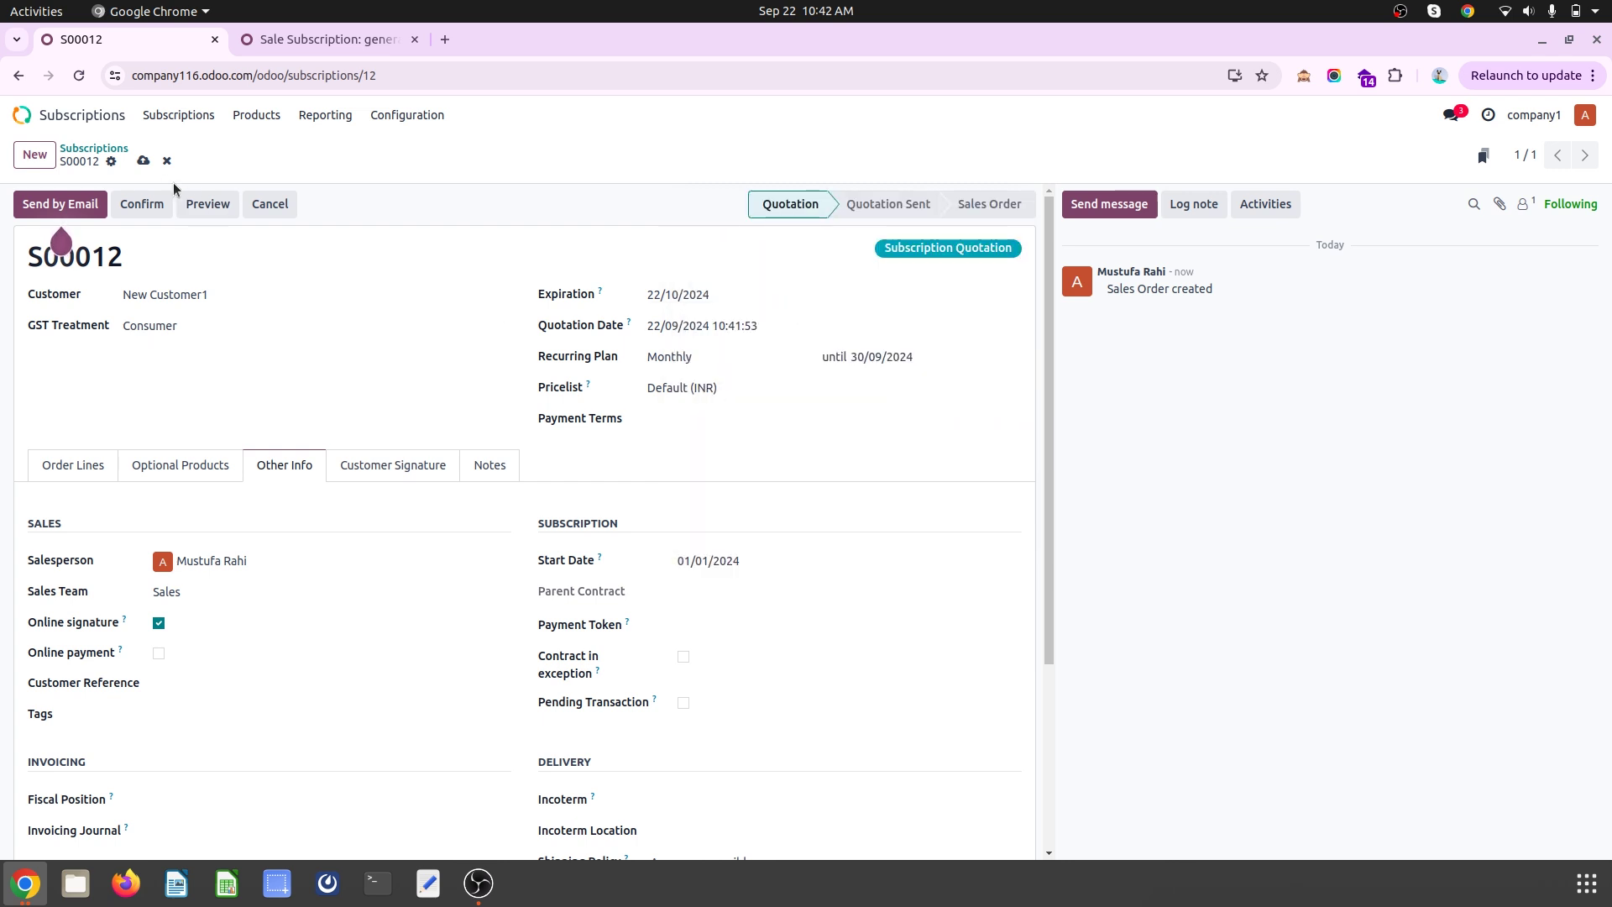
left_click(143, 160)
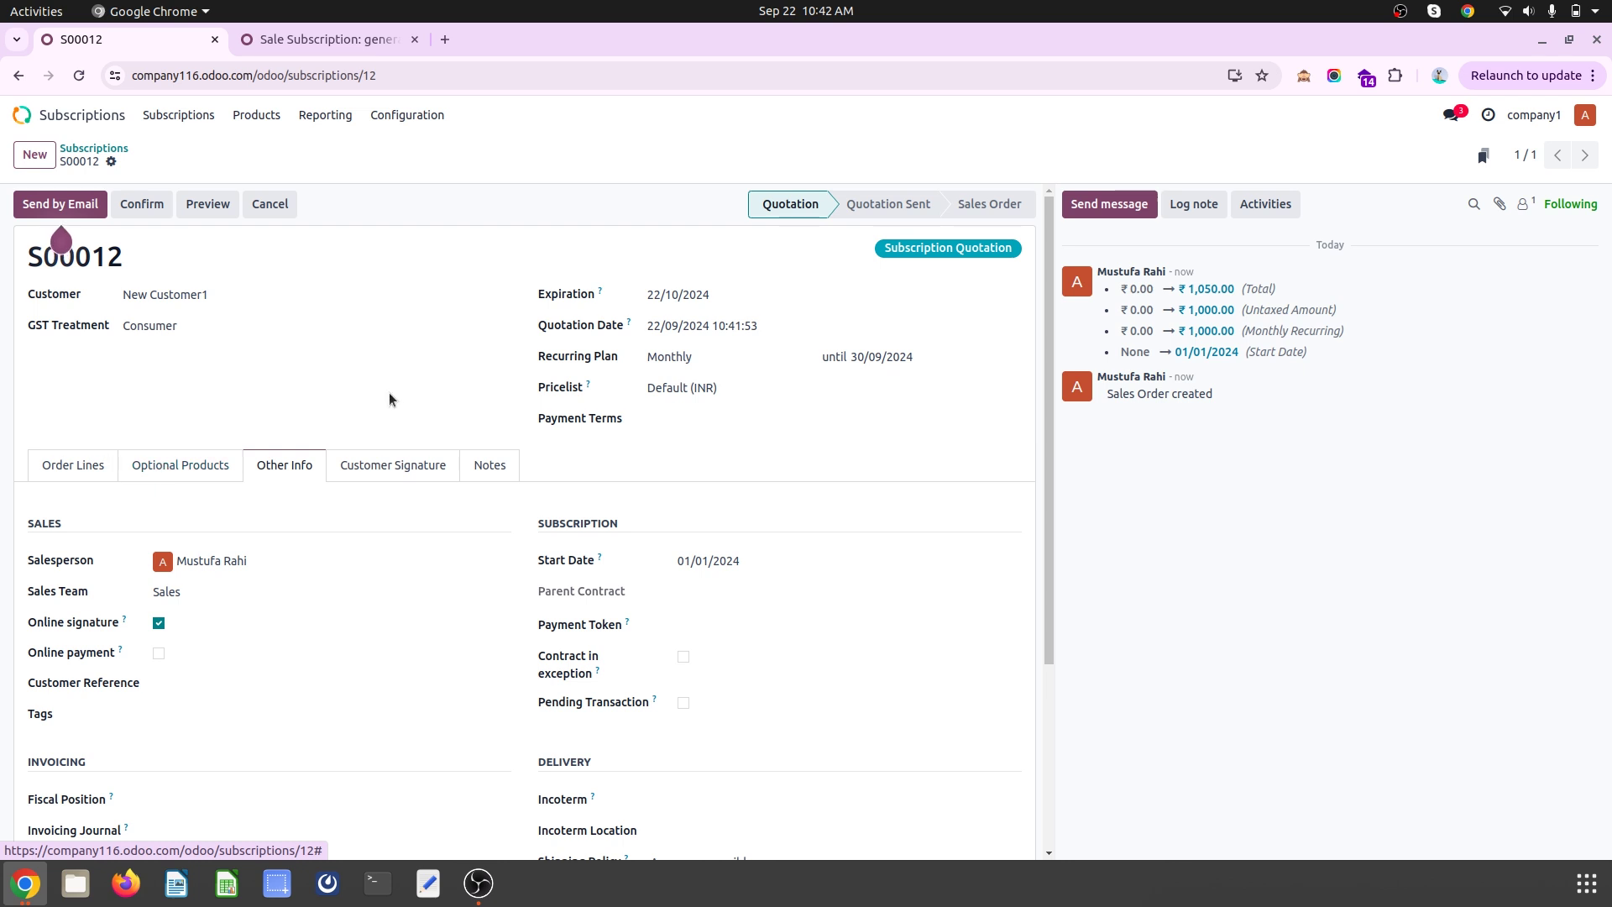
Set S00012's quotation date to 01/01/2024, save, and confirm it as a sales order
left_click(93, 467)
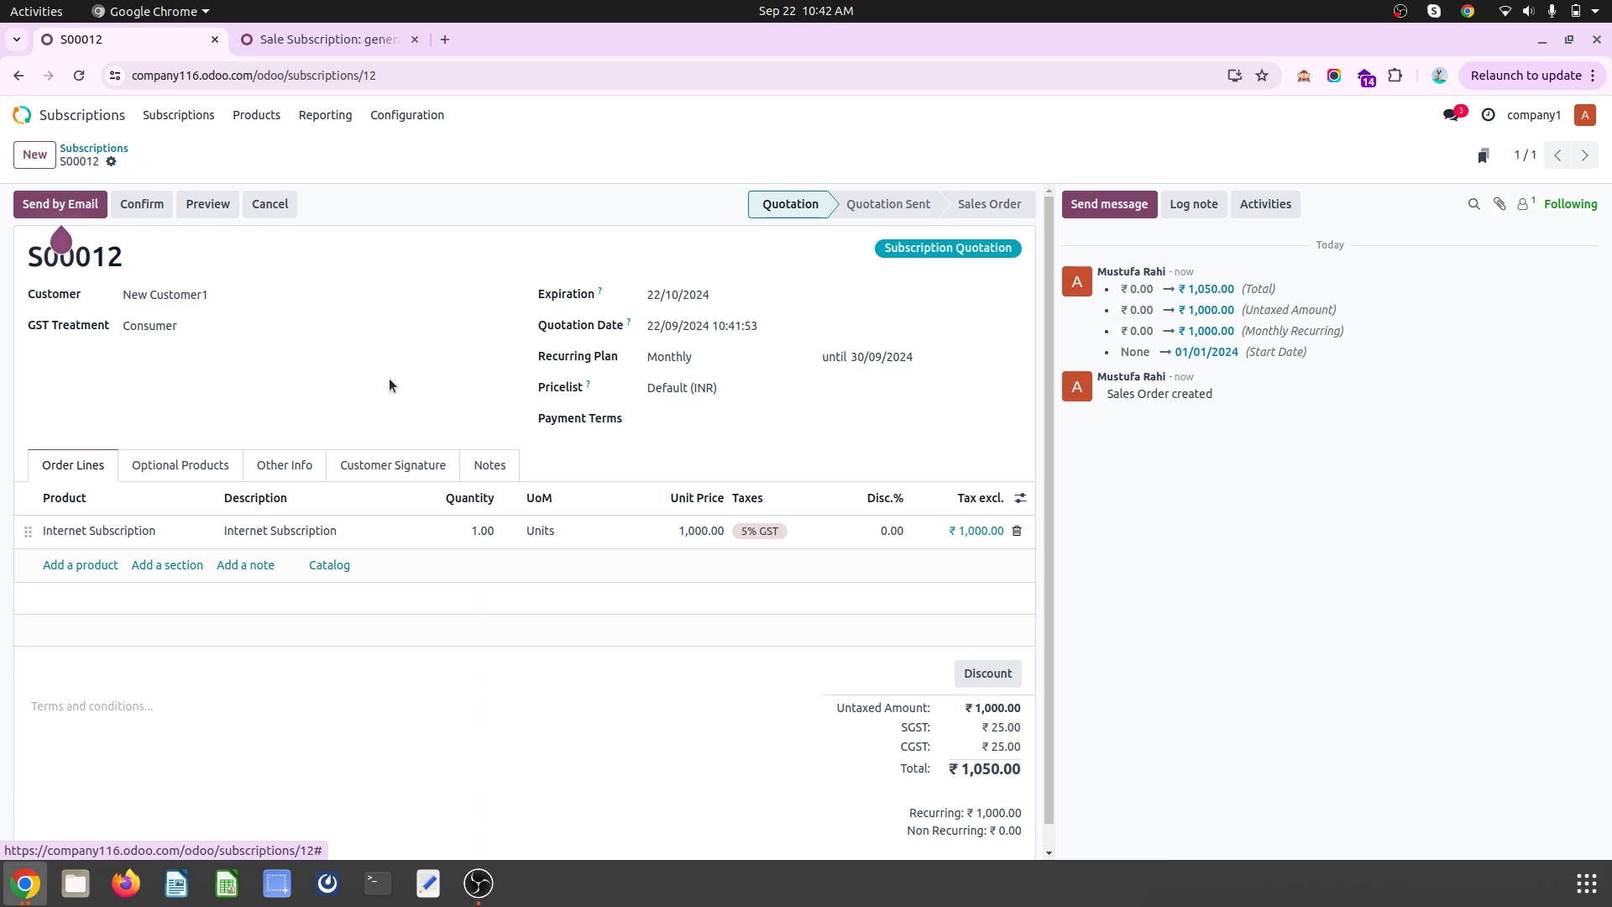
left_click(730, 326)
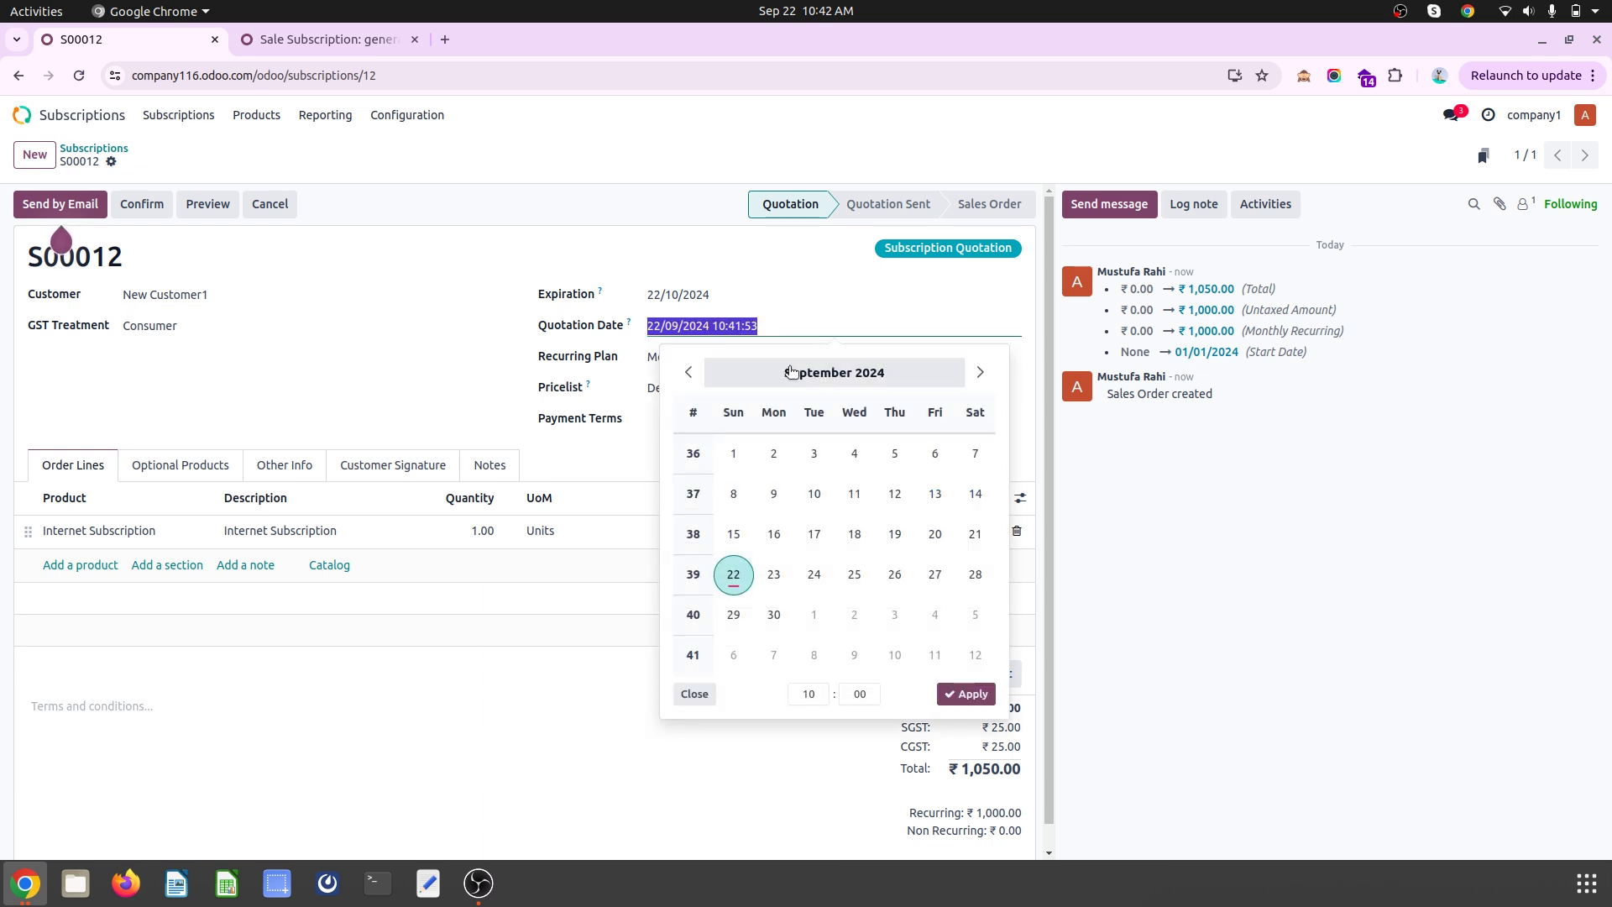
left_click(745, 376)
left_click(706, 427)
left_click(773, 454)
left_click(314, 202)
left_click(143, 161)
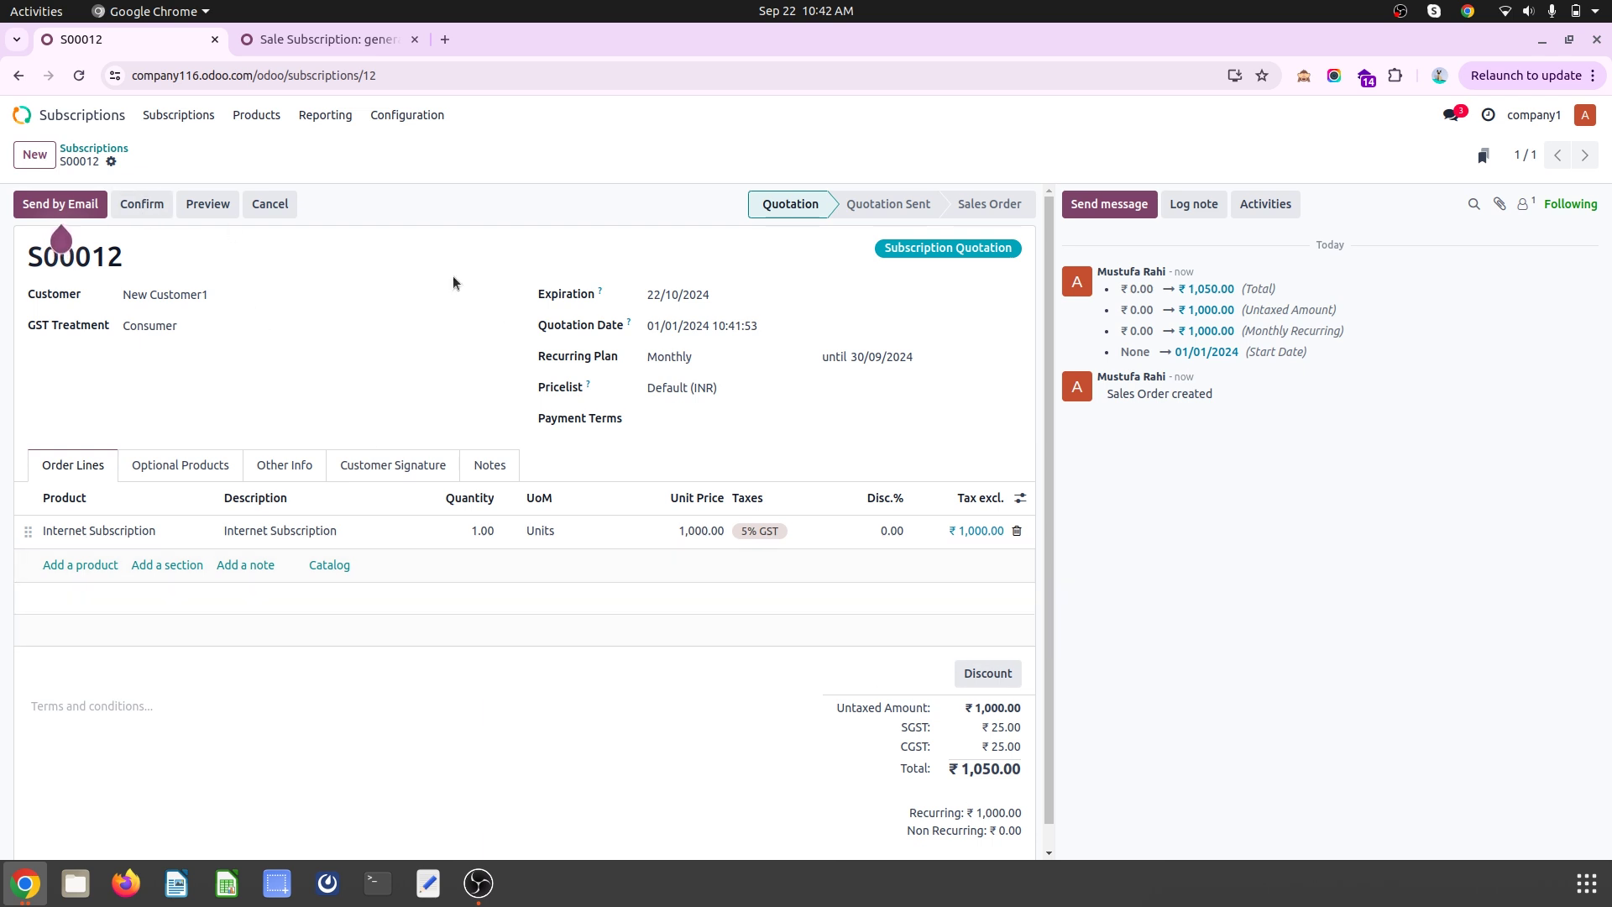
left_click(132, 207)
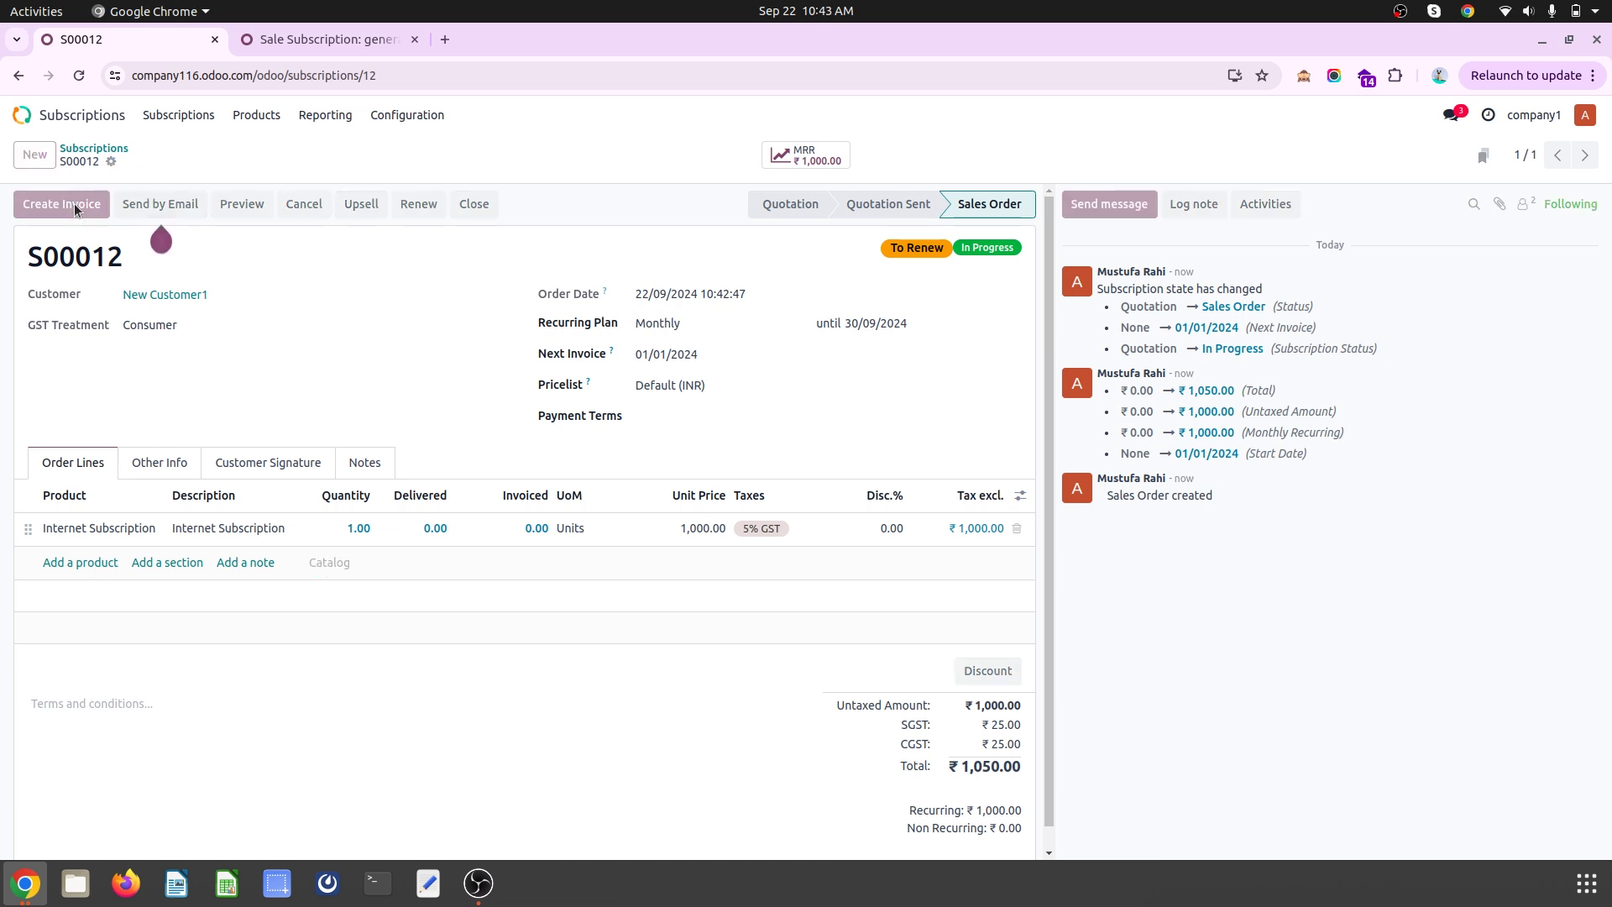
Create a 100% down-payment invoice for S00012 and set the line quantity to 10
left_click(75, 205)
left_click(549, 473)
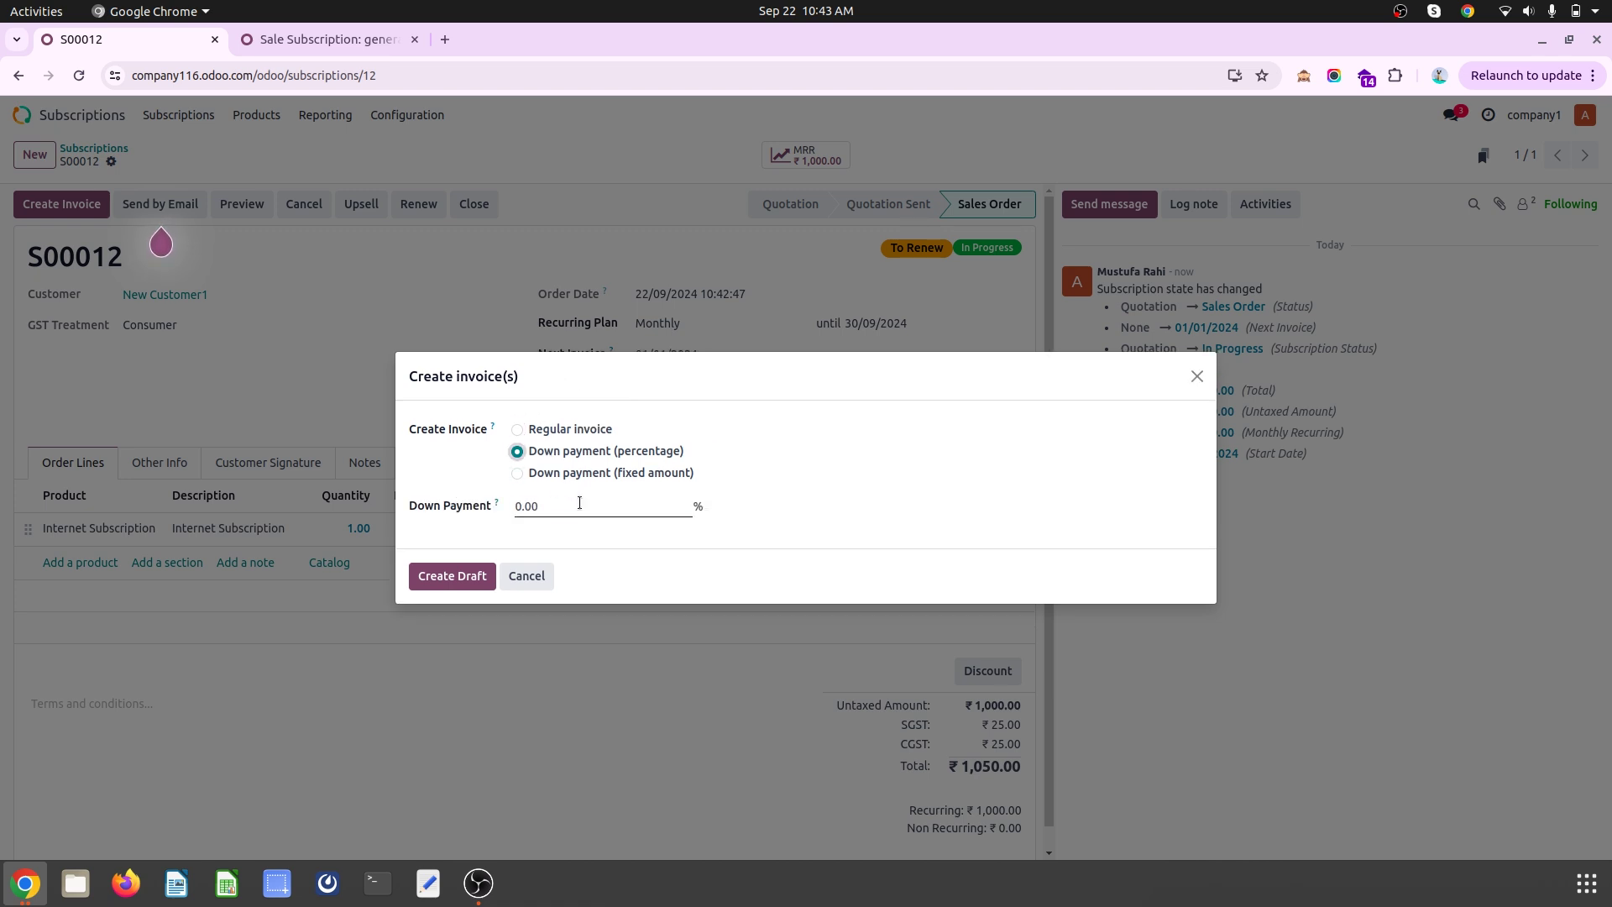
left_click(579, 505)
type("100")
left_click(445, 575)
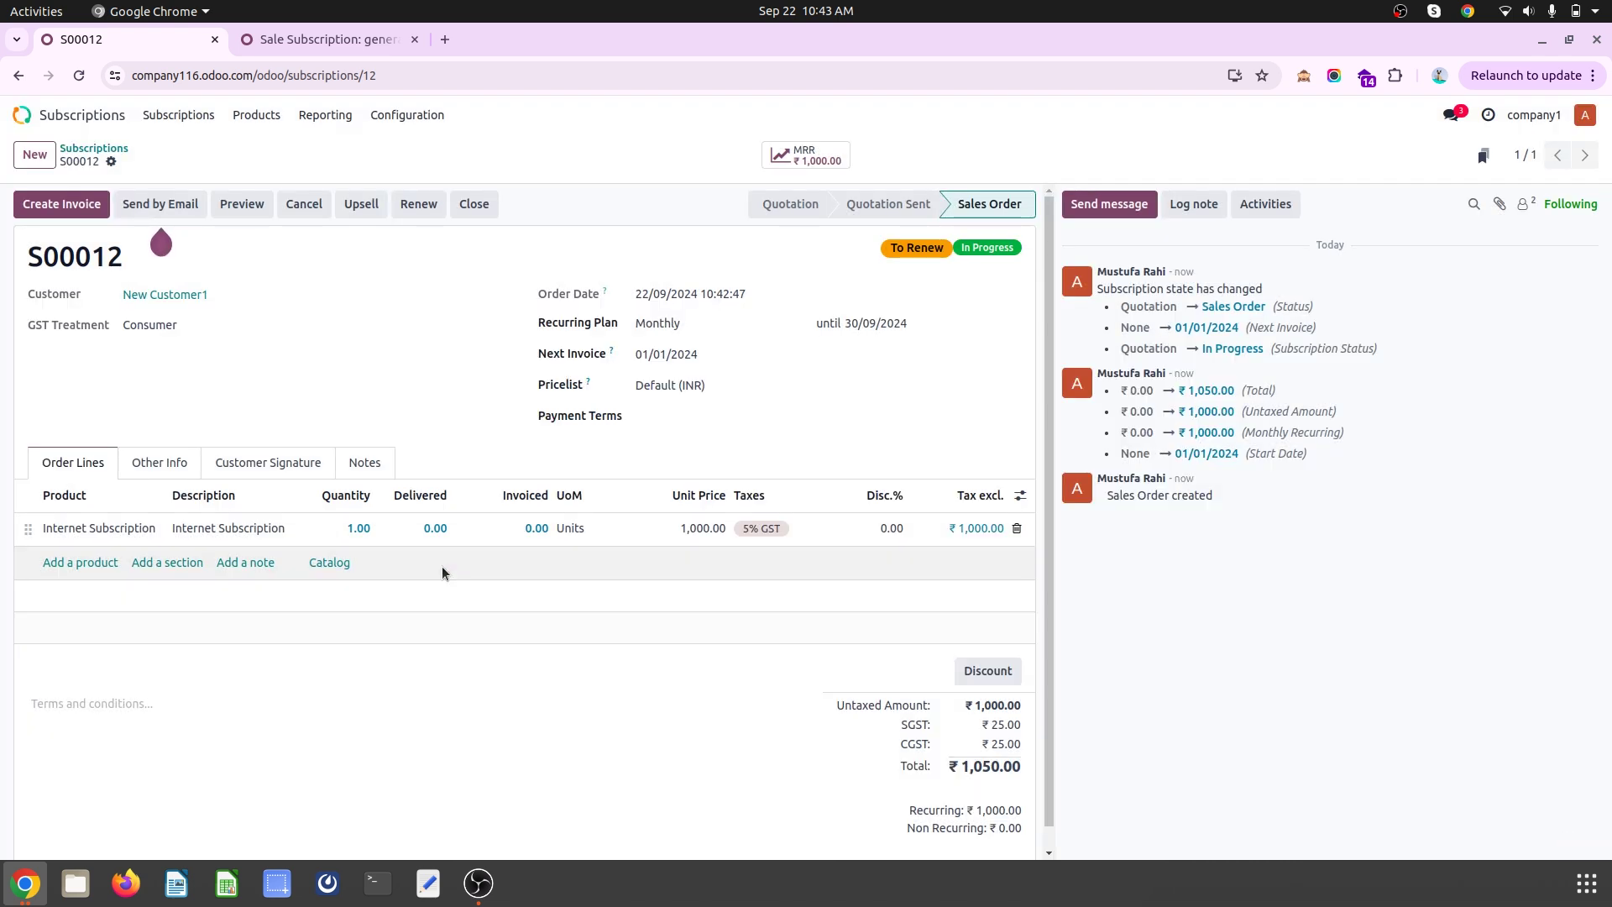
left_click(550, 493)
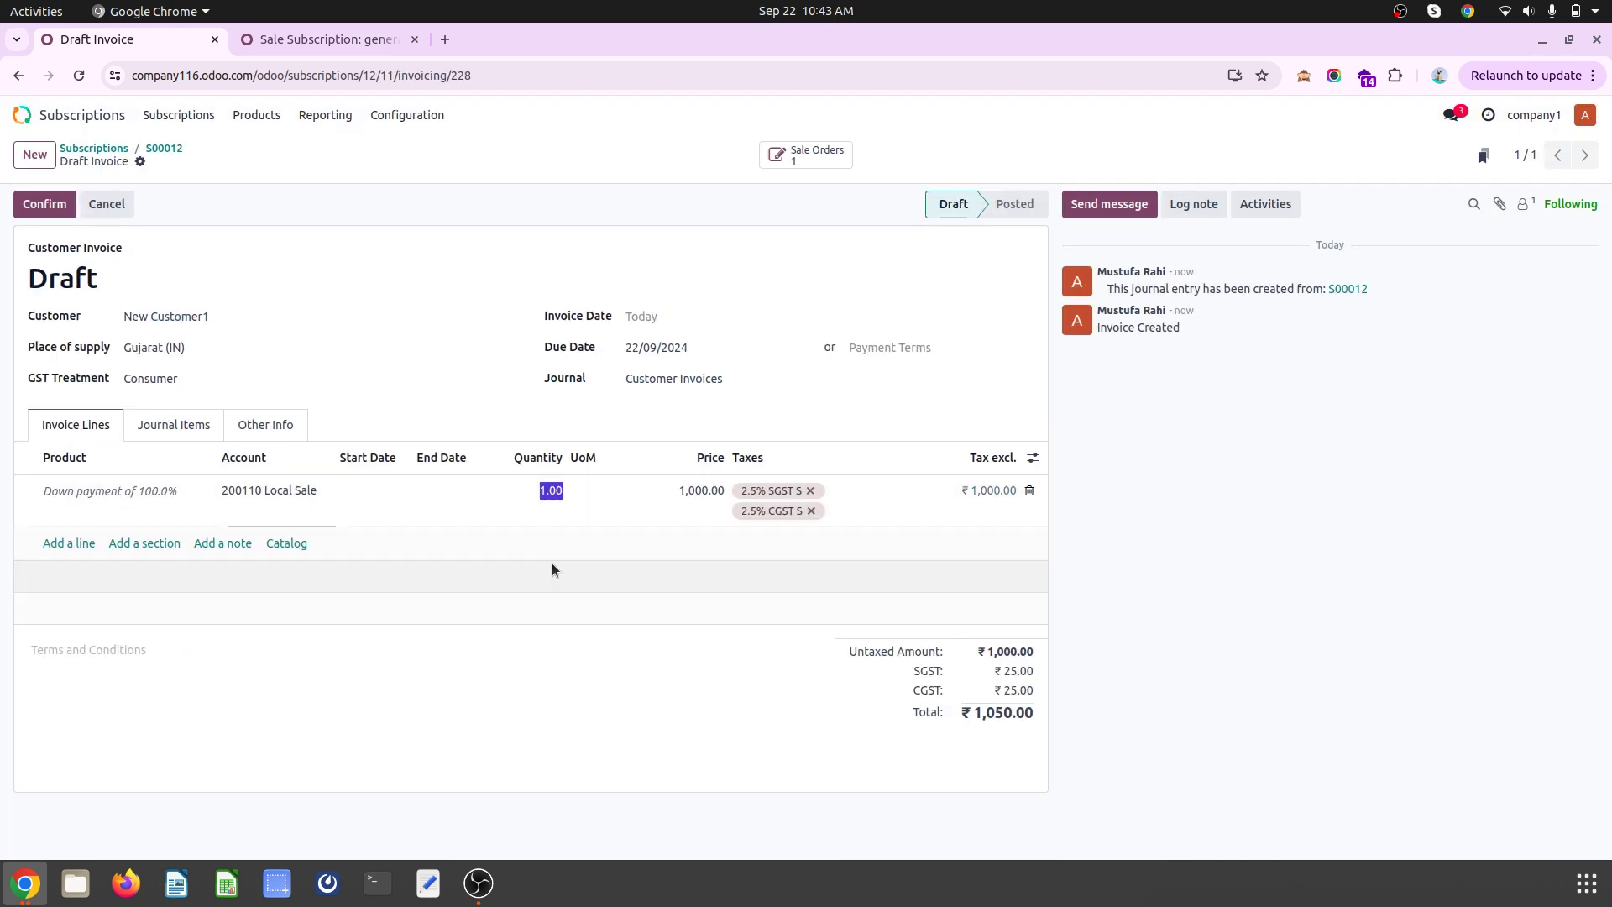
type("10")
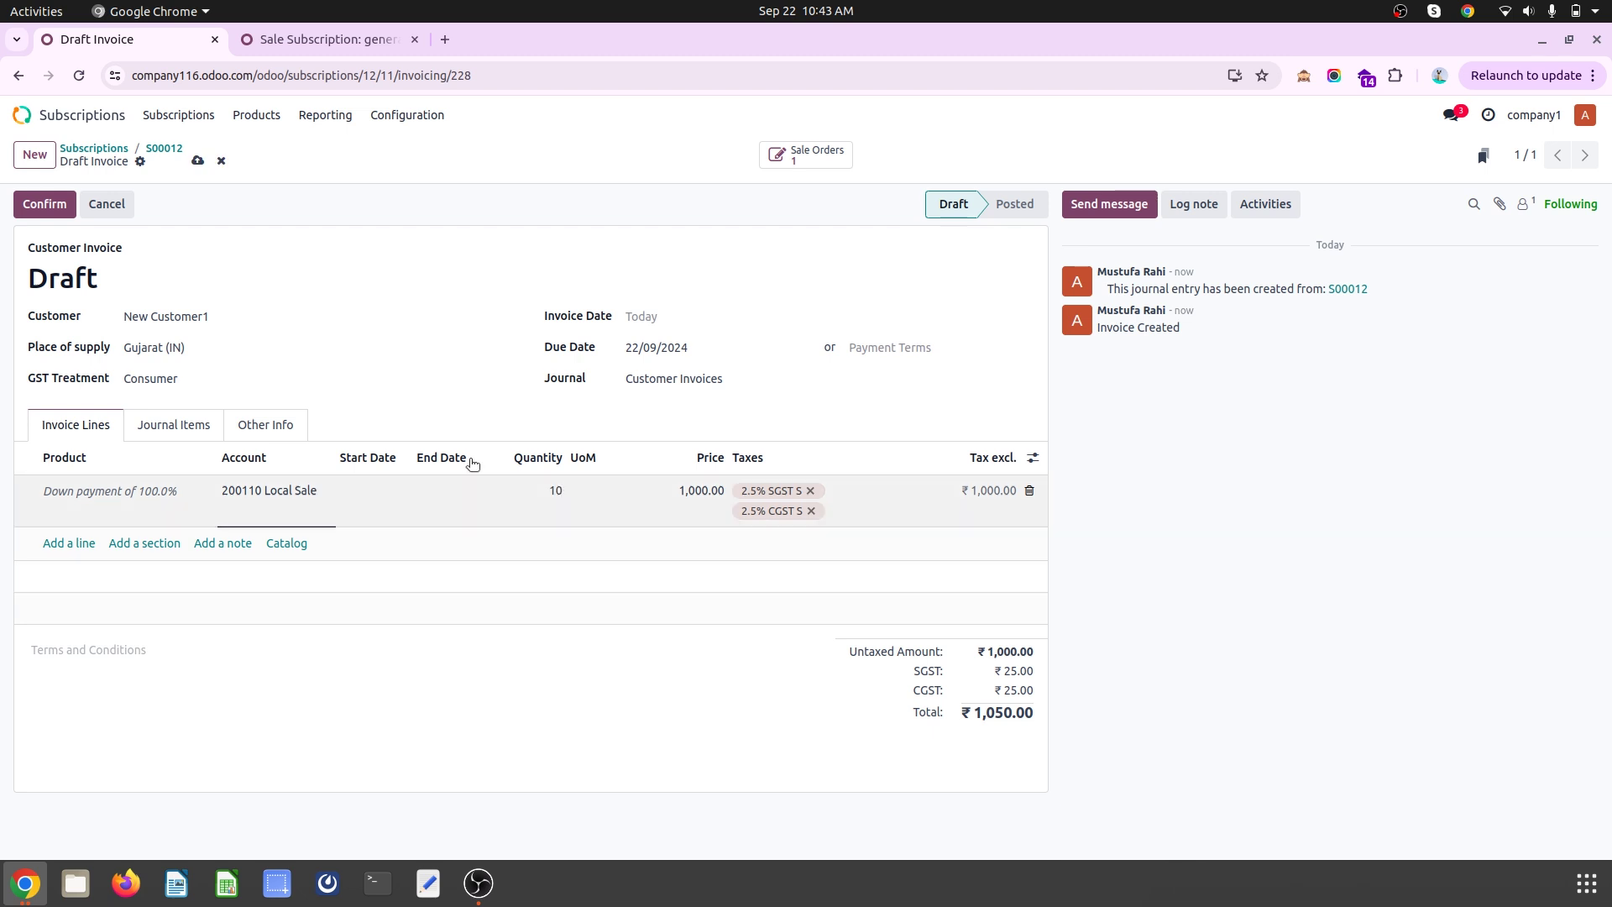
key("shift+Tab")
left_click(190, 198)
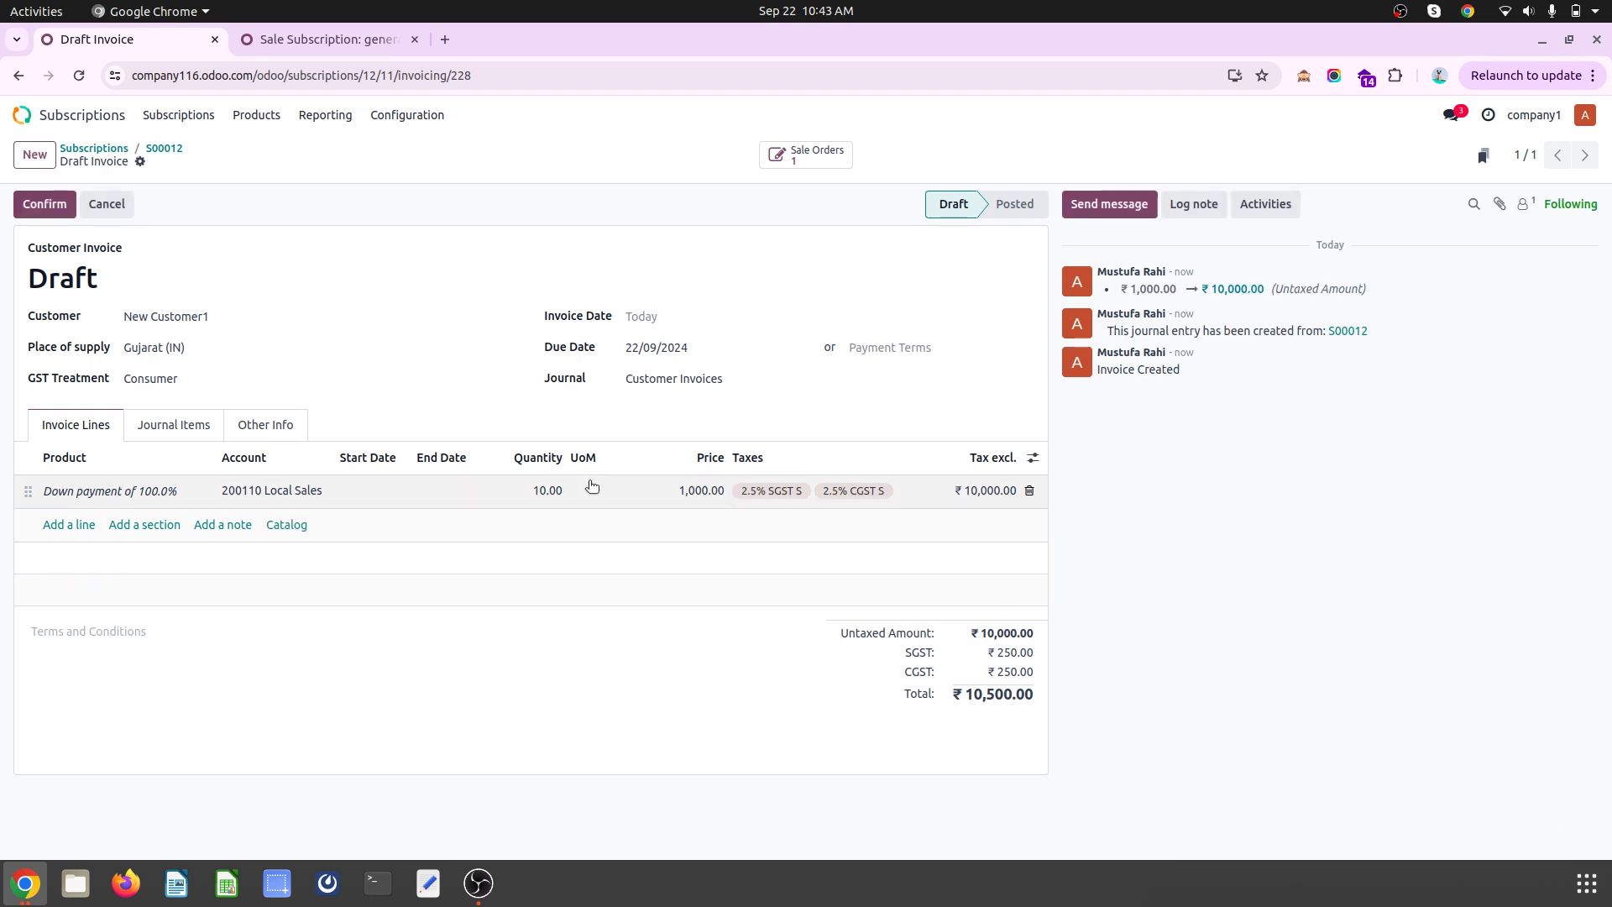
Set the down-payment invoice's due date and invoice date to 01/01/2024
left_click(716, 348)
left_click(572, 393)
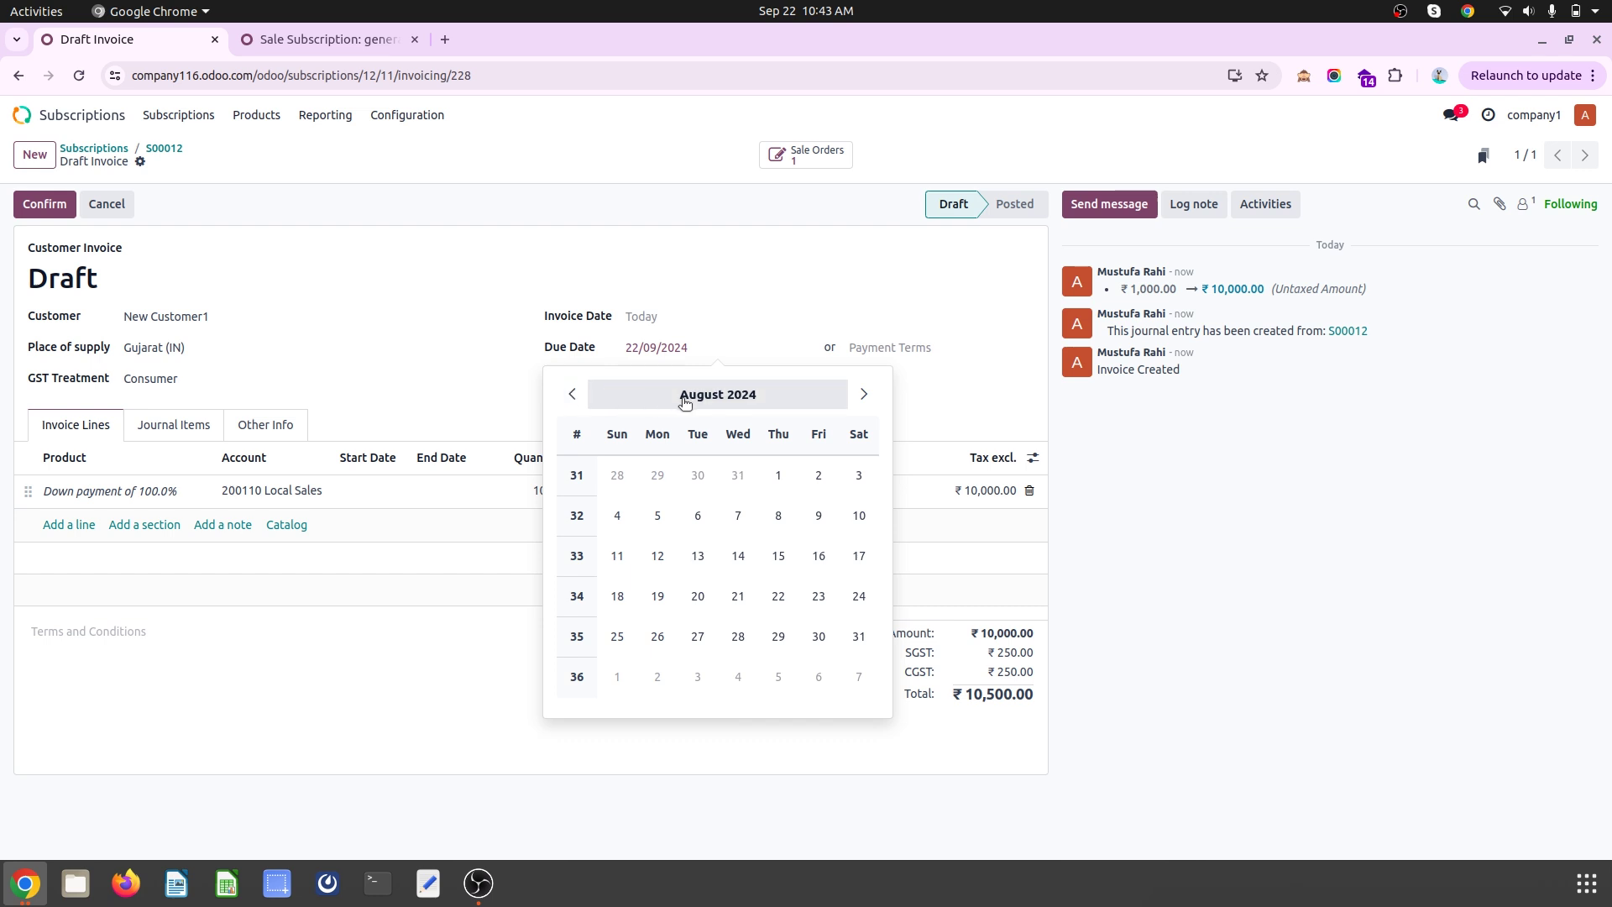
left_click(685, 396)
left_click(592, 447)
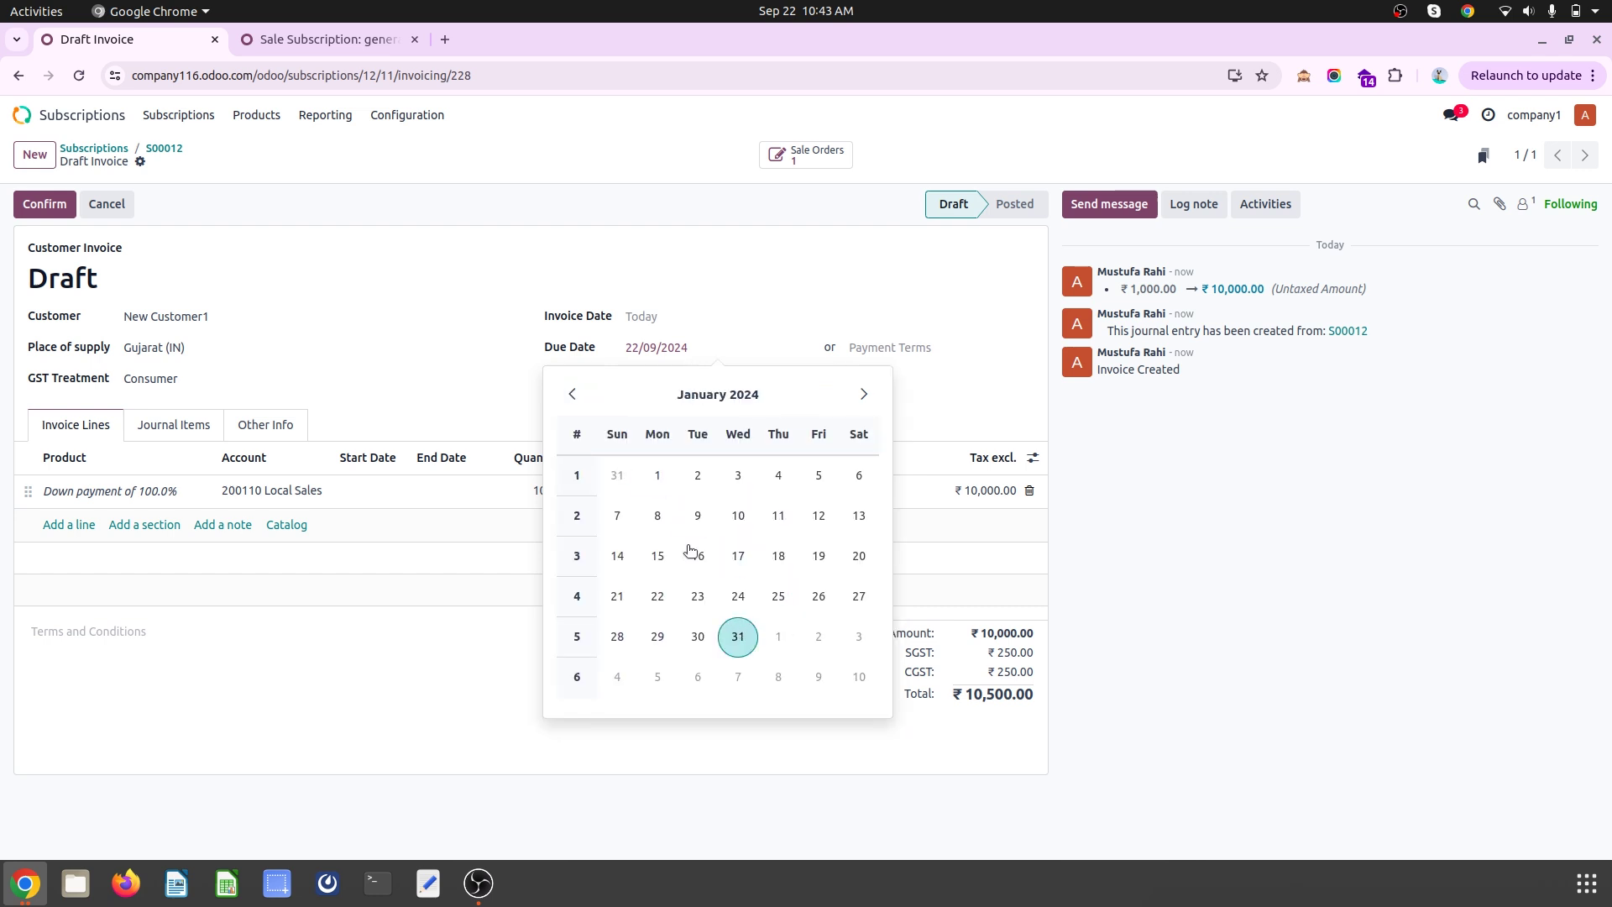
left_click(658, 476)
left_click(643, 316)
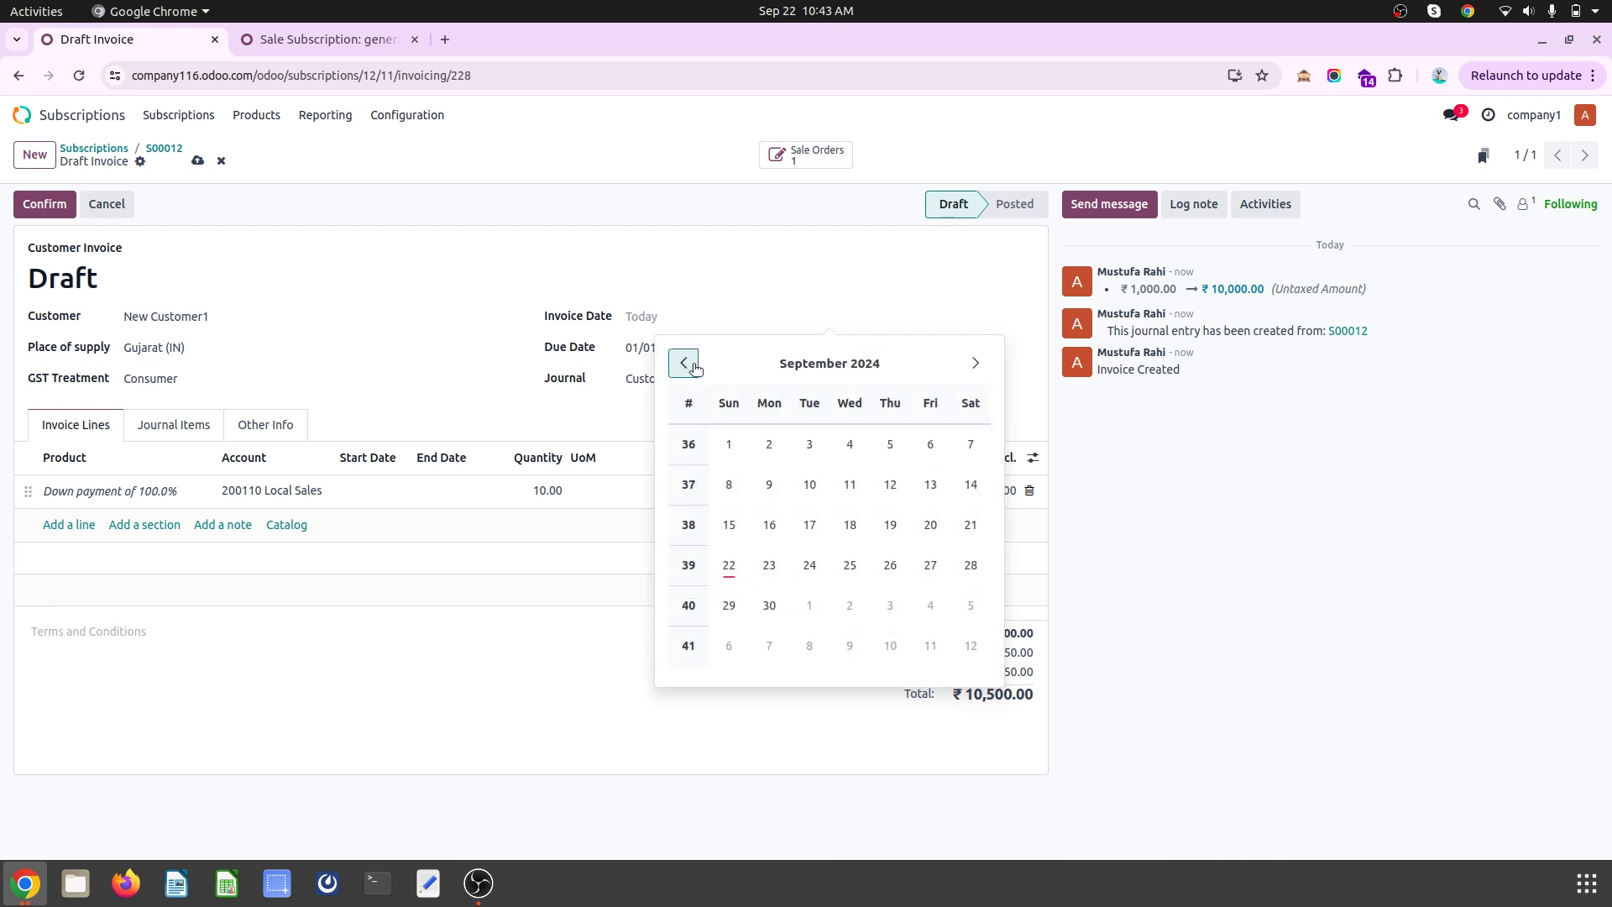
left_click(685, 363)
left_click(795, 363)
left_click(702, 414)
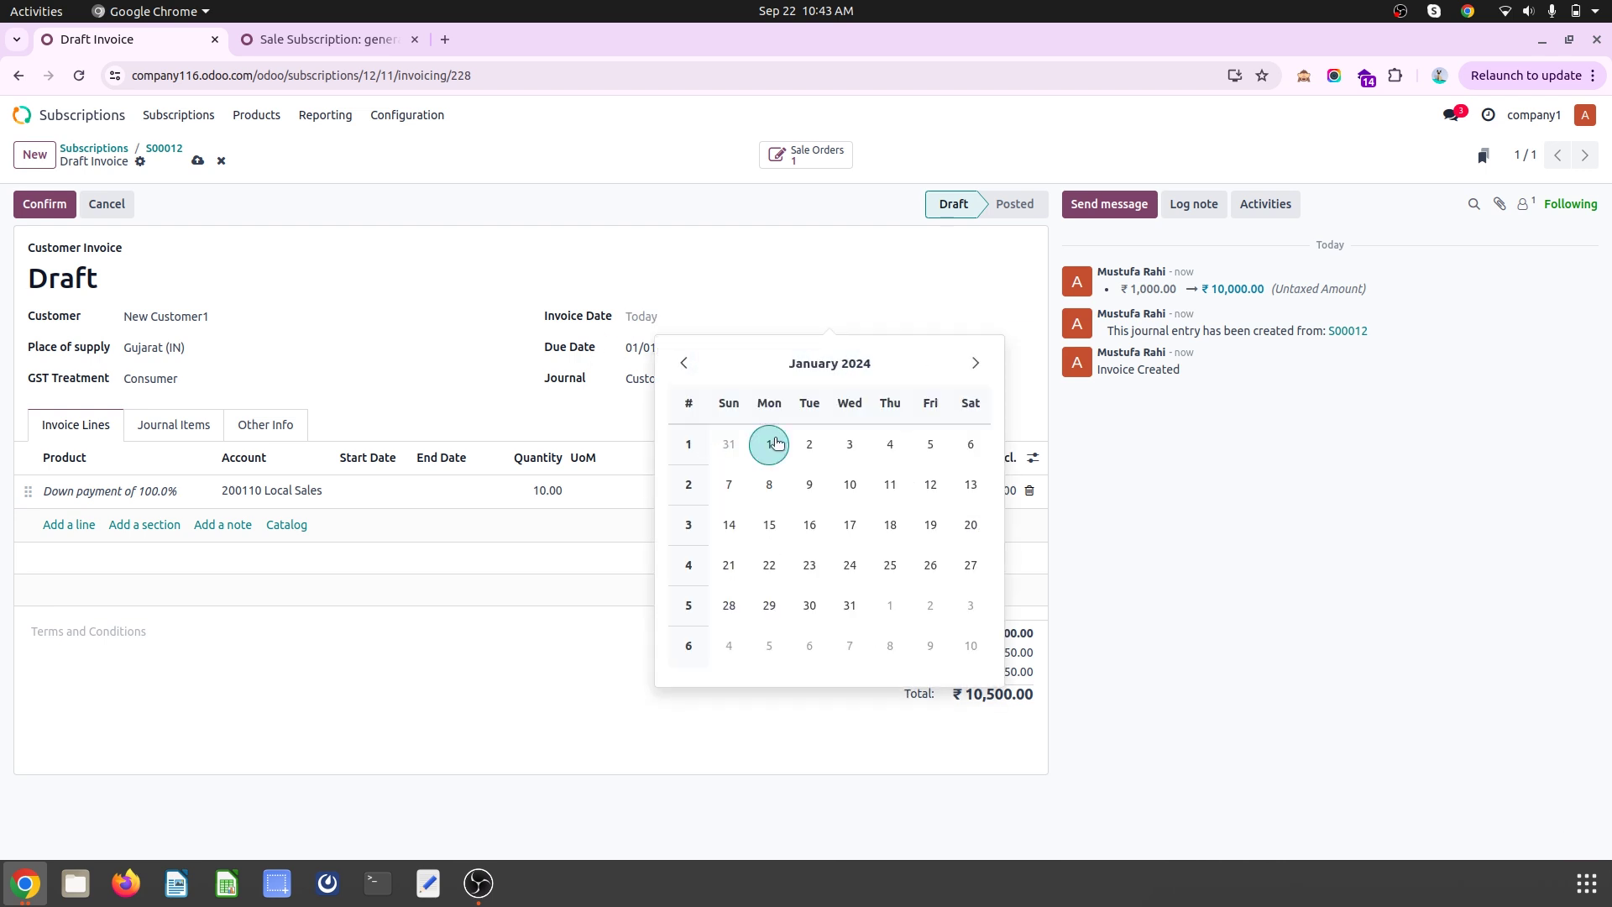
left_click(770, 445)
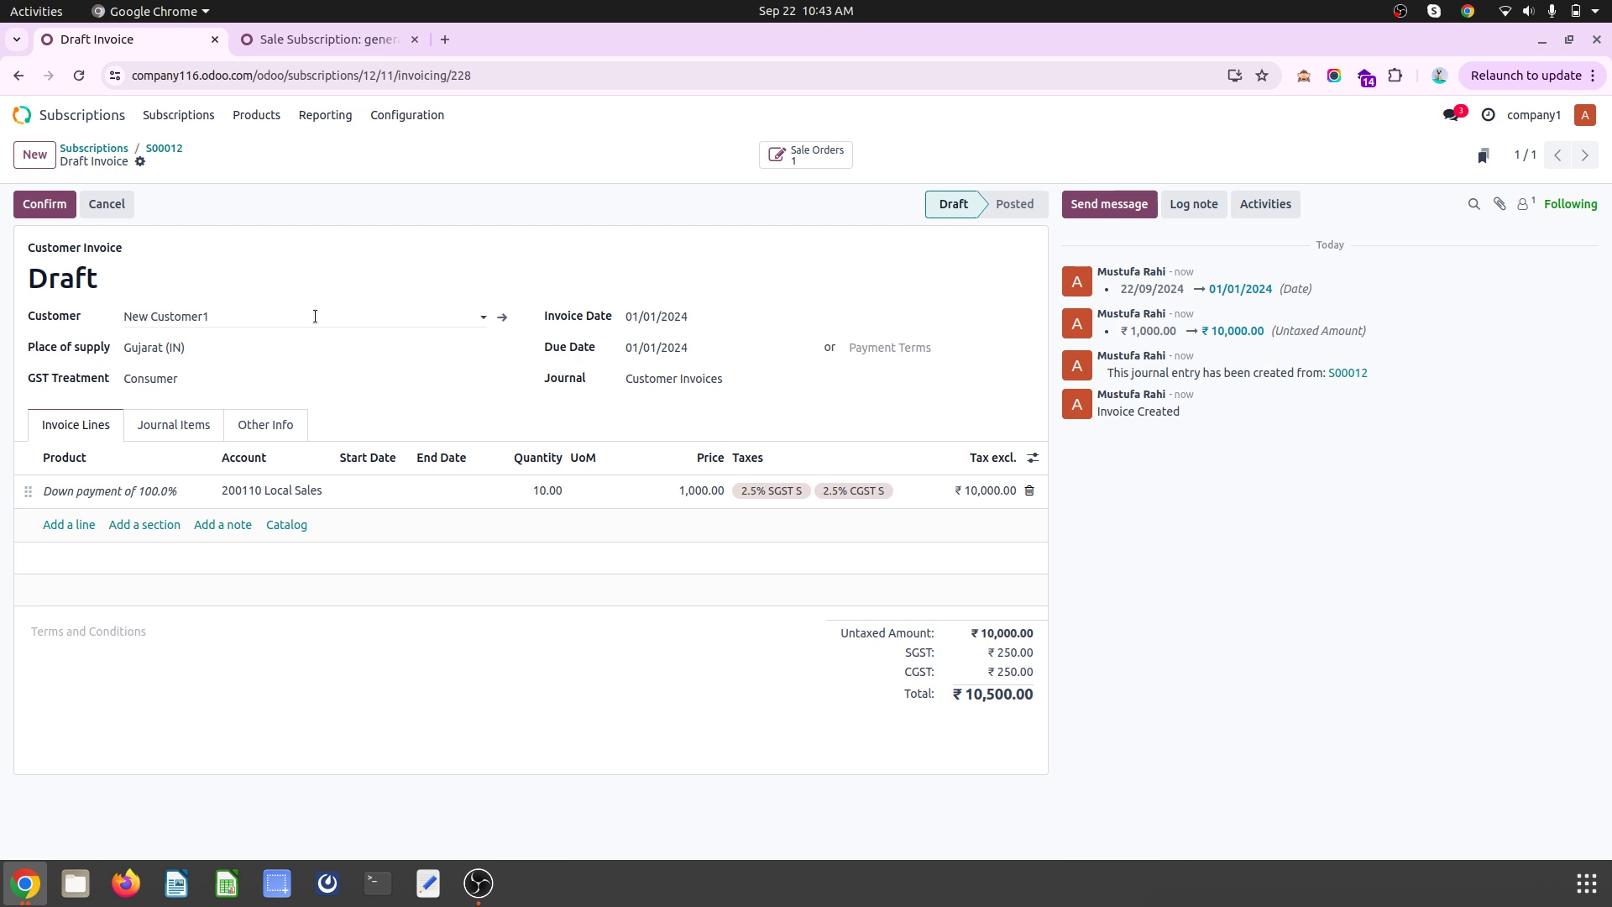
Post invoice INV/2024/00043, register its full payment, and return to S00012
left_click(74, 214)
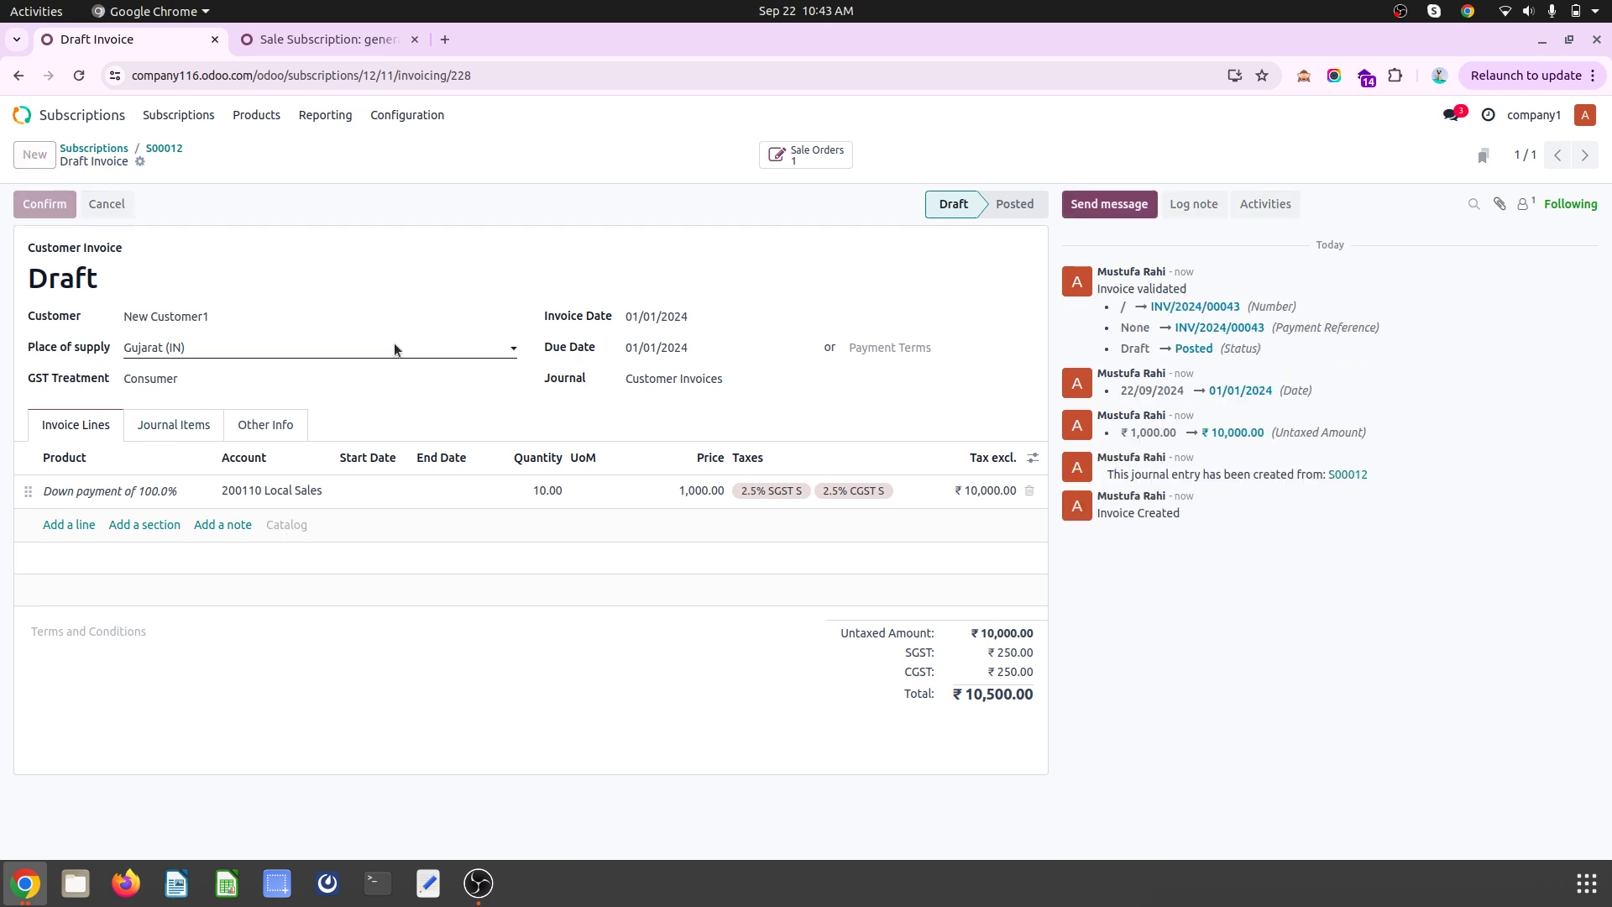
left_click(183, 209)
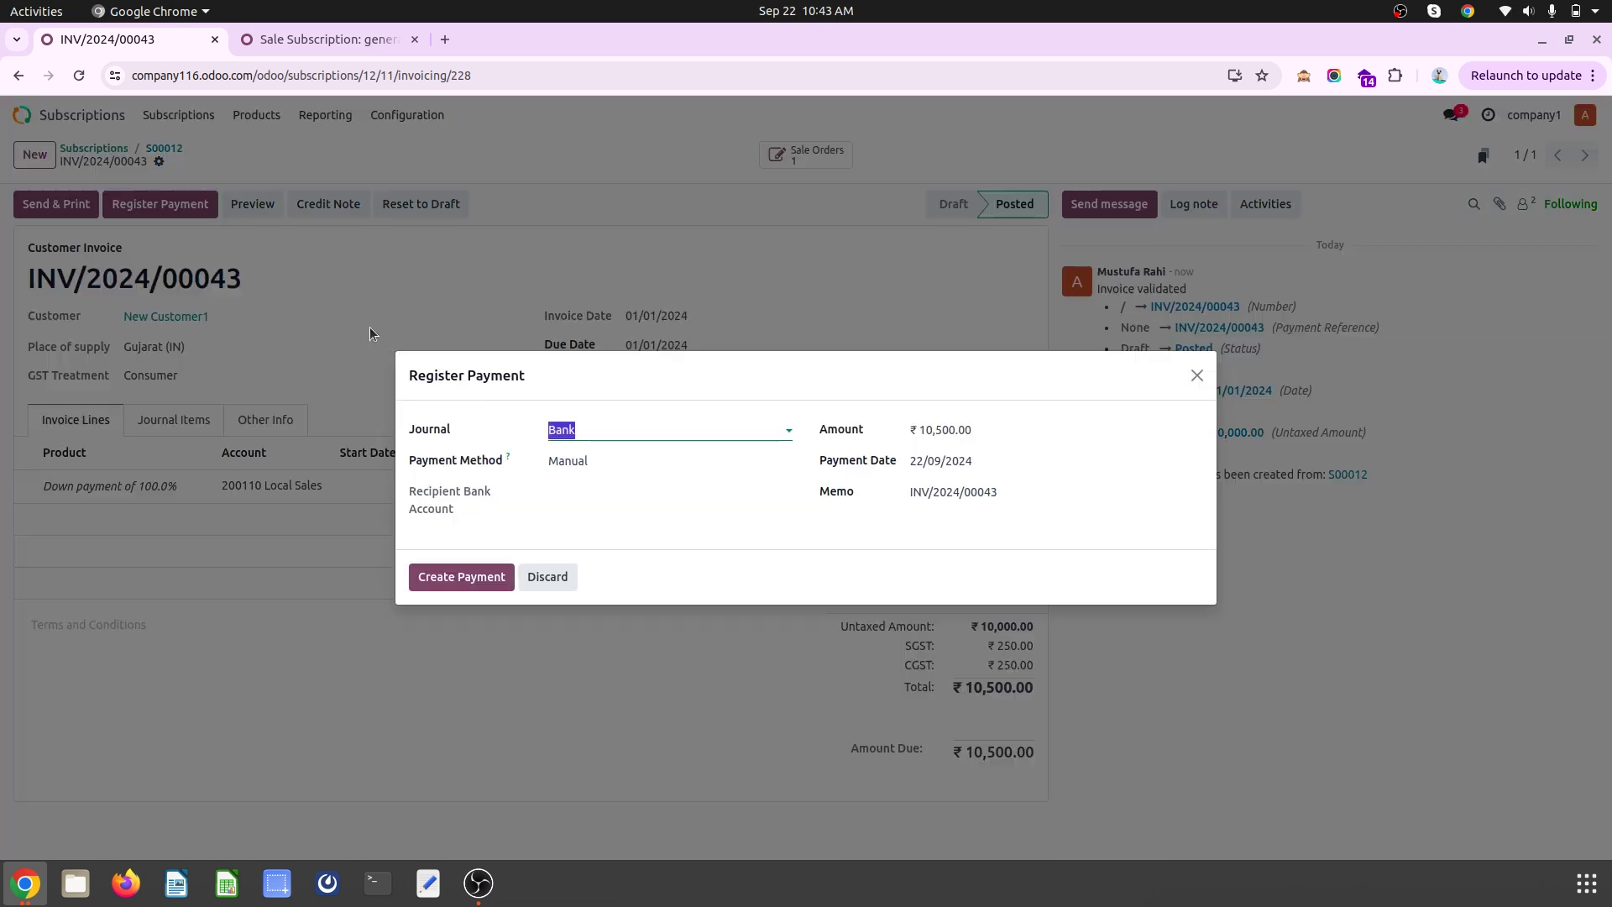
left_click(460, 579)
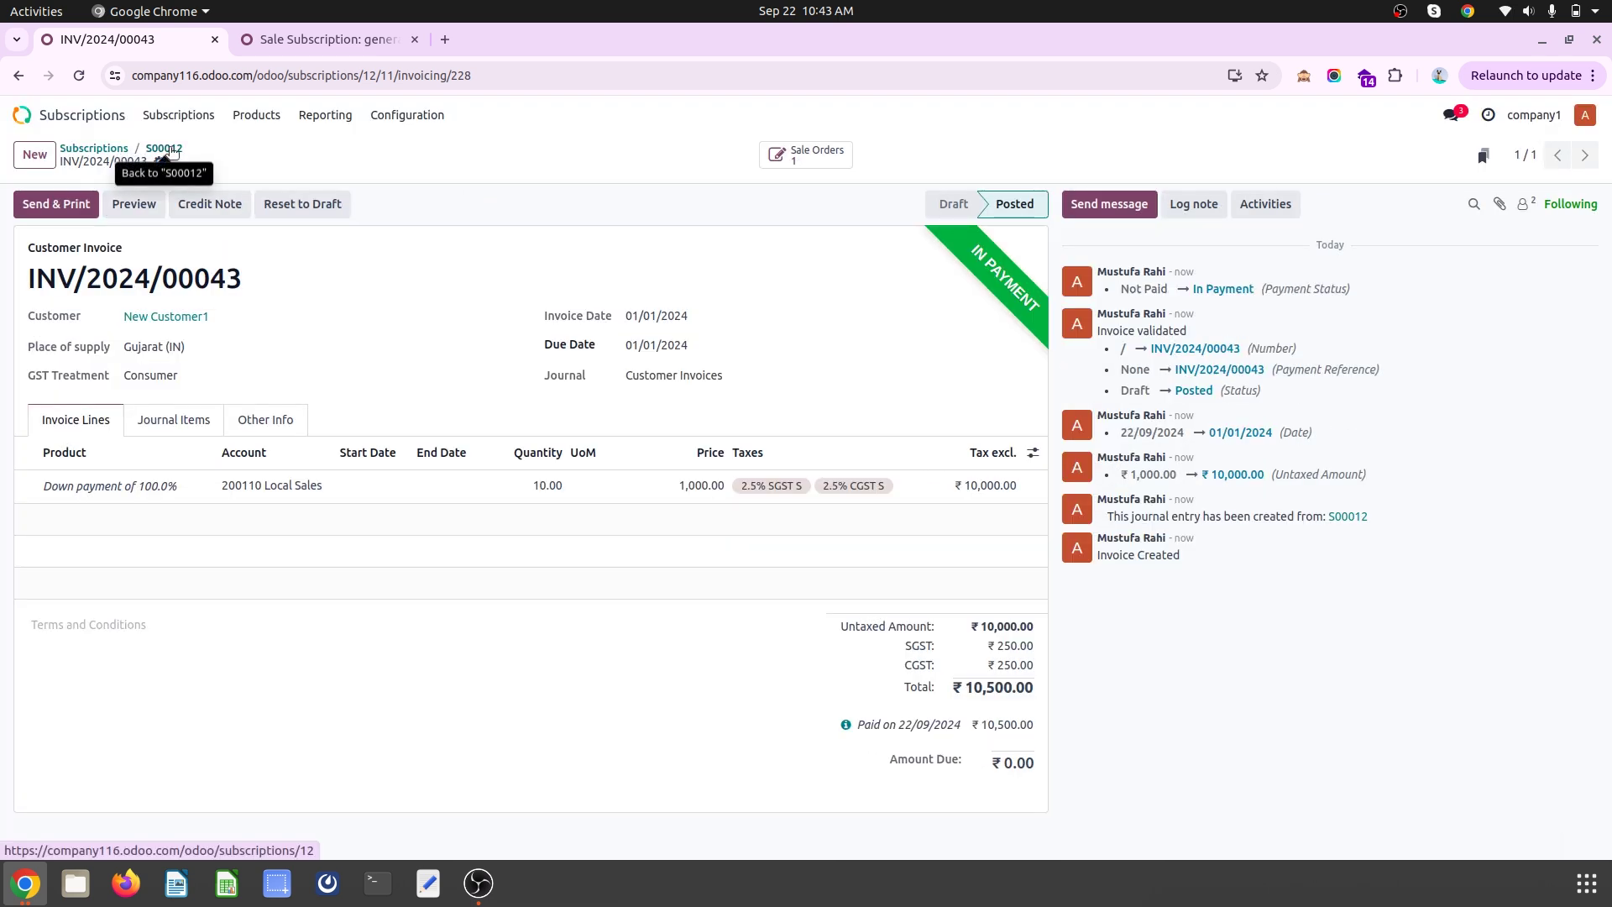
left_click(164, 148)
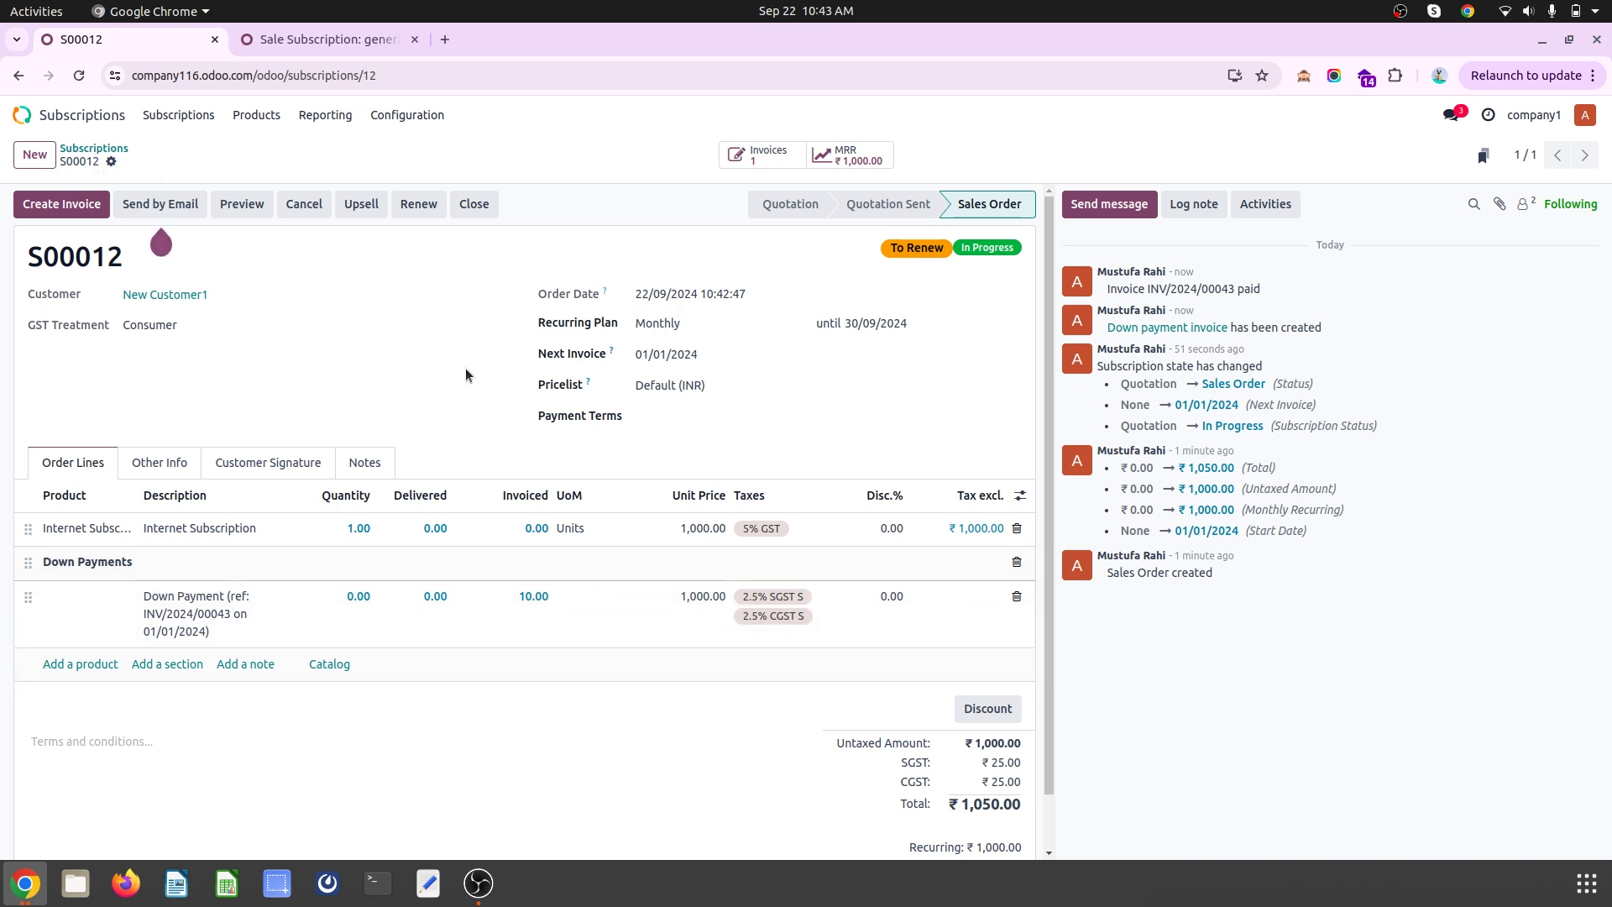
Run the recurring invoice scheduled action manually and reopen subscription S00012
left_click(350, 42)
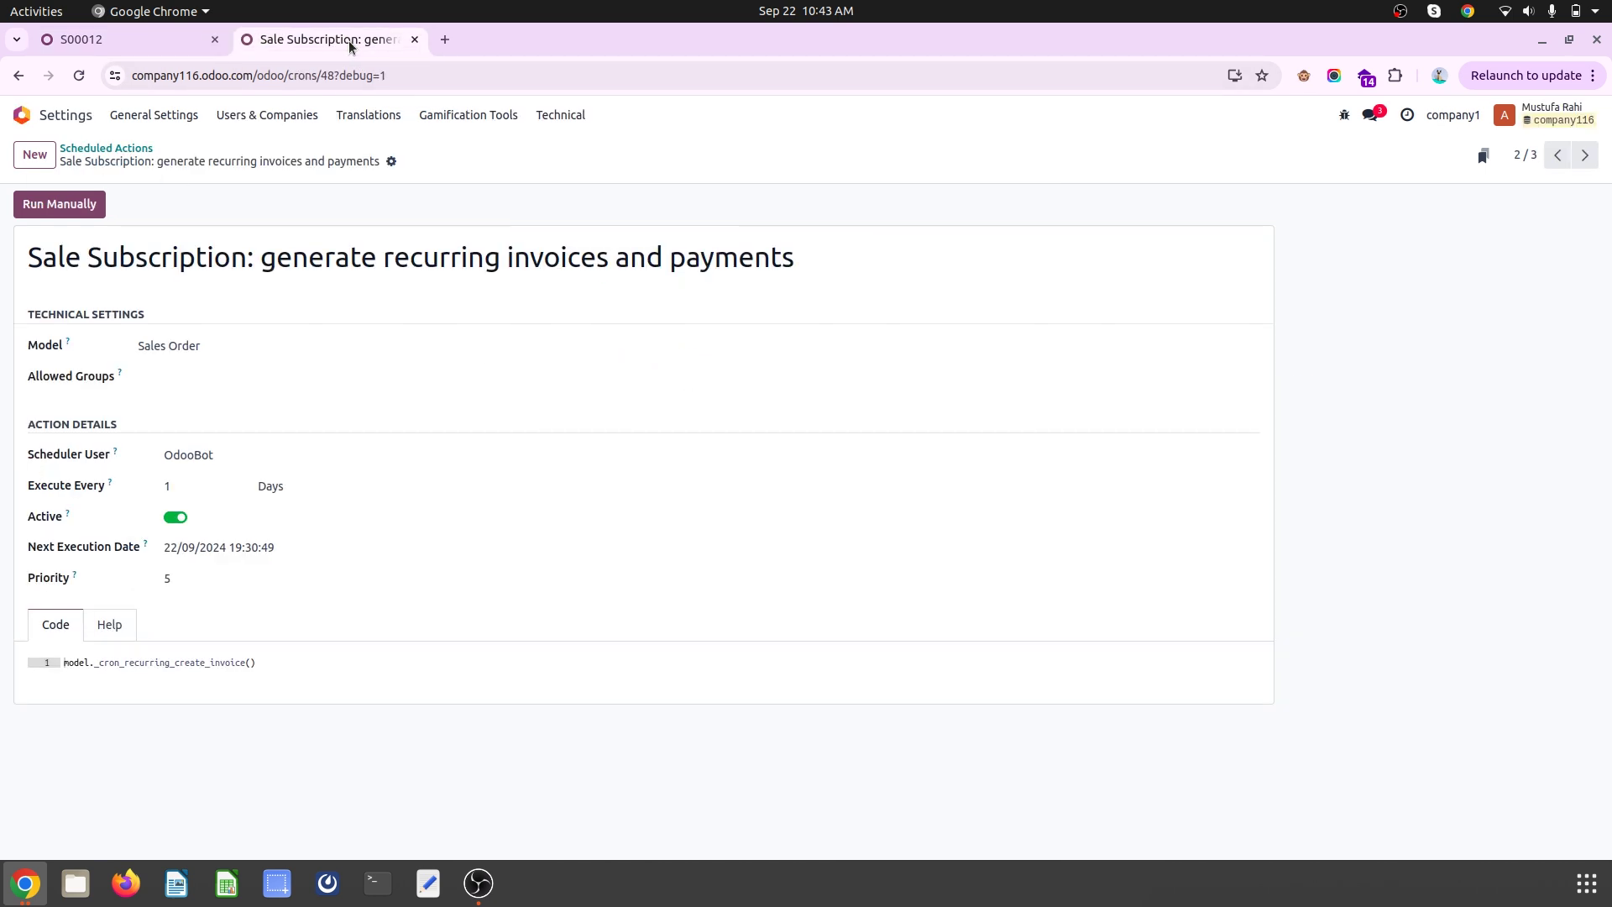
left_click(76, 205)
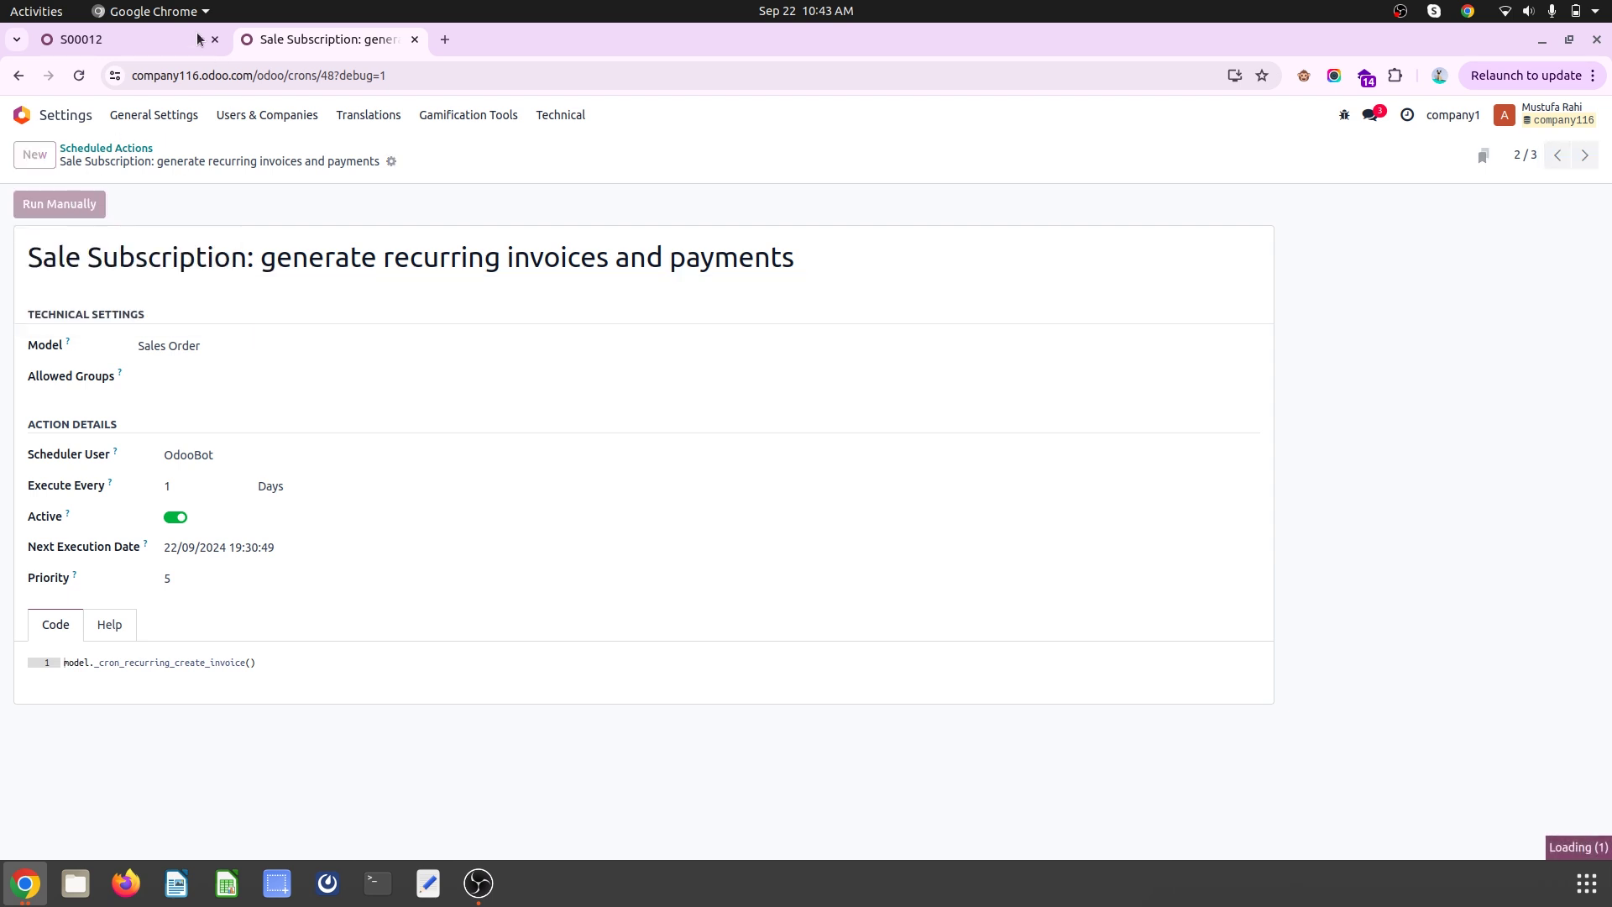
left_click(146, 38)
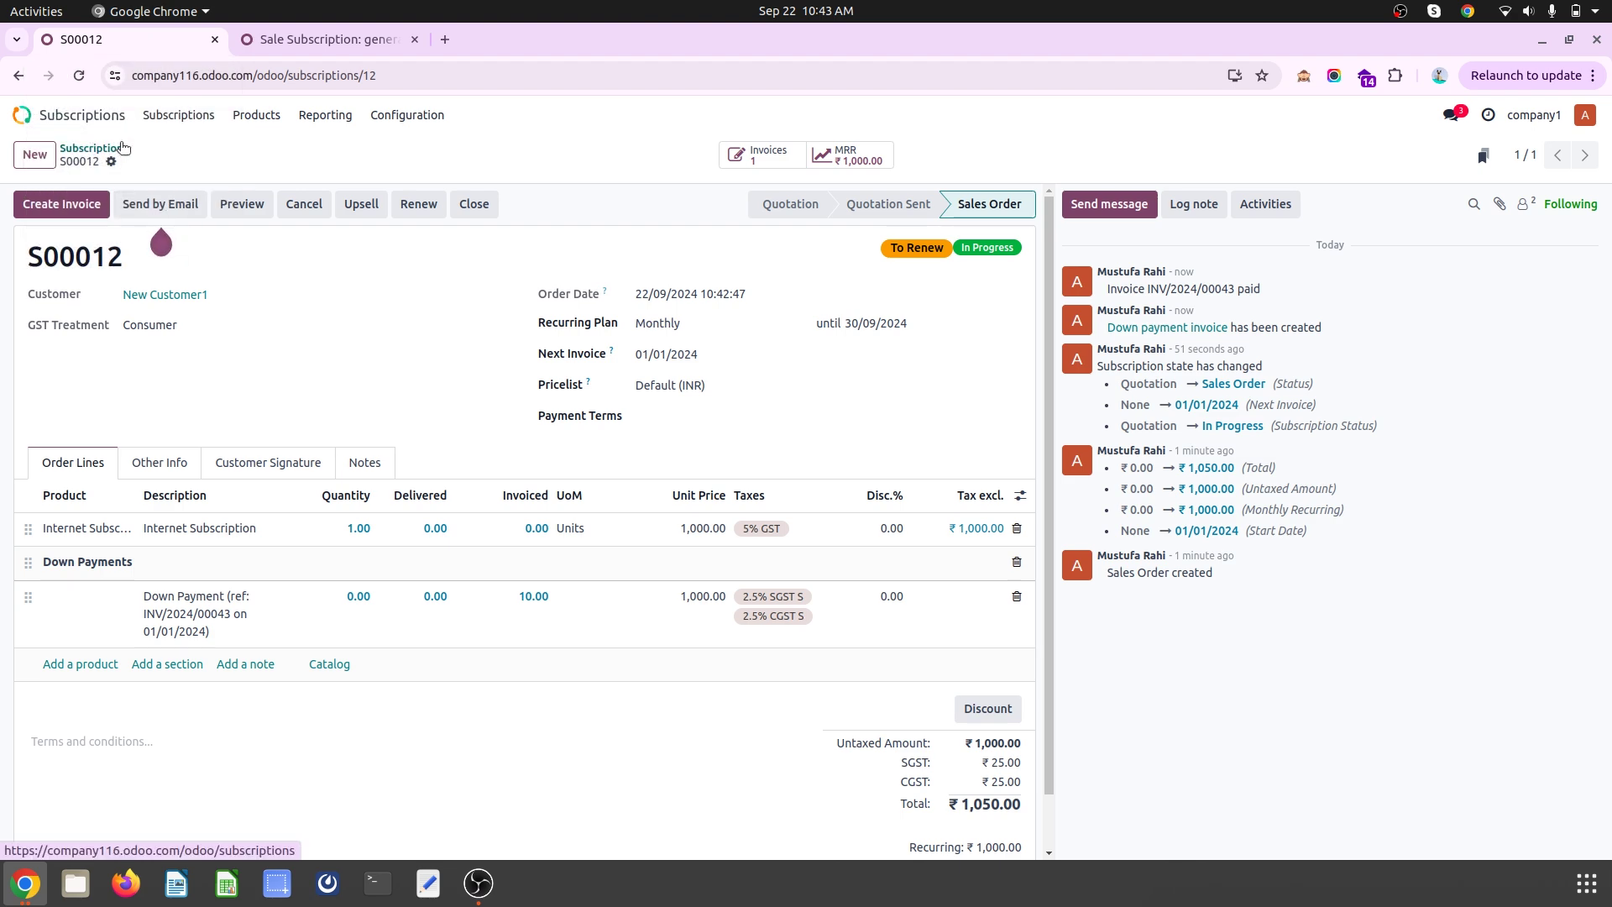
left_click(93, 147)
left_click(403, 244)
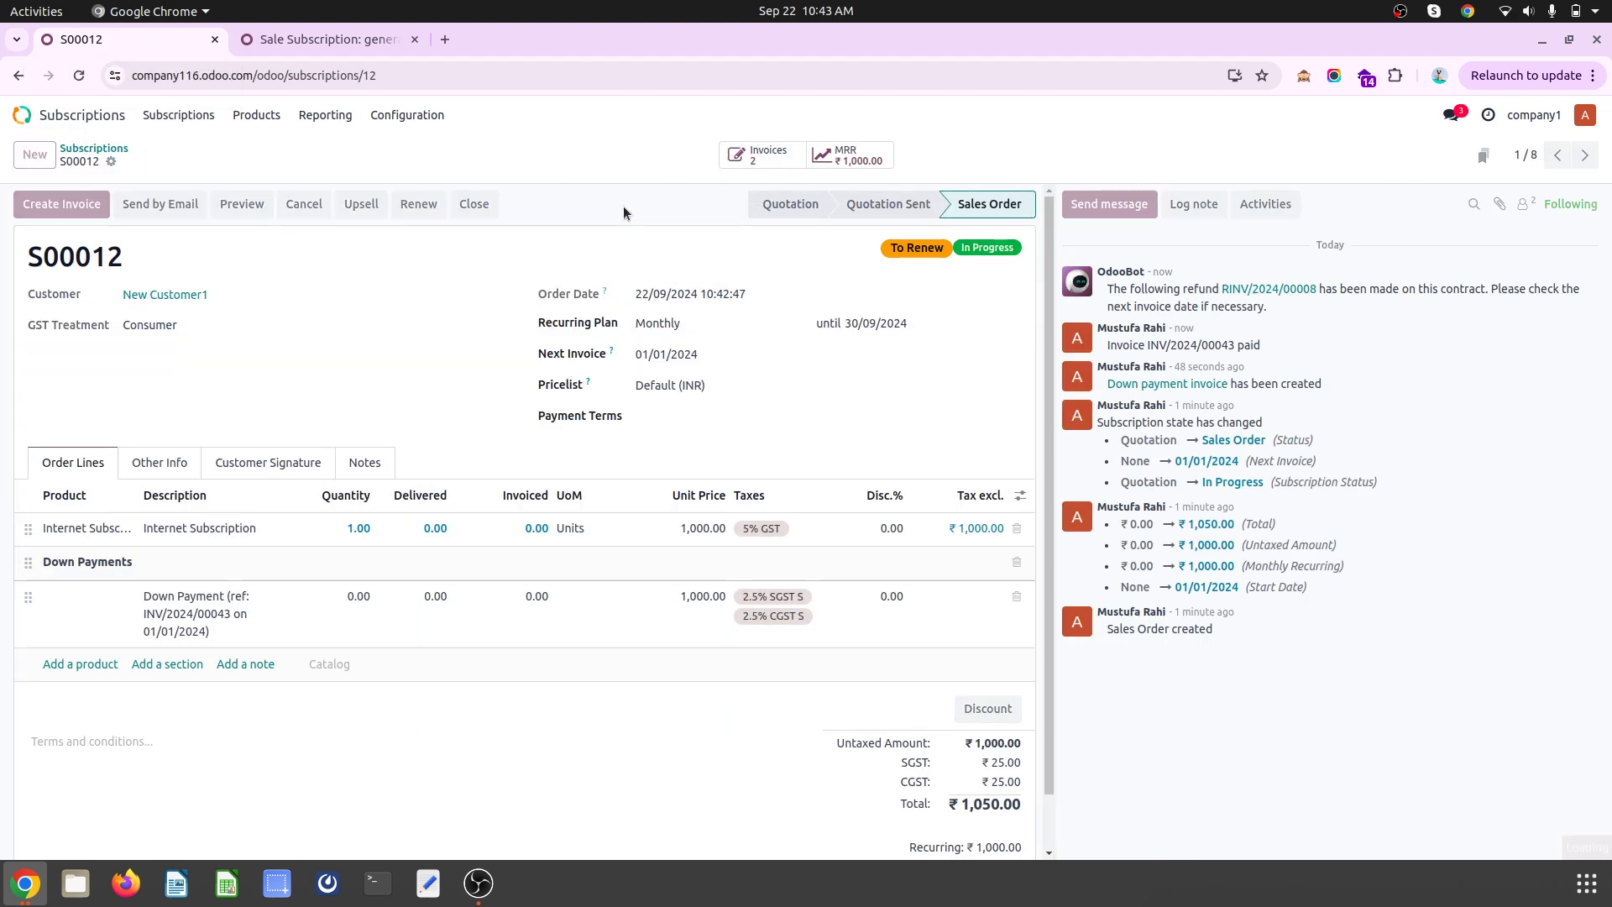
Review S00012's invoices and inspect credit note RINV/2024/00008
left_click(760, 155)
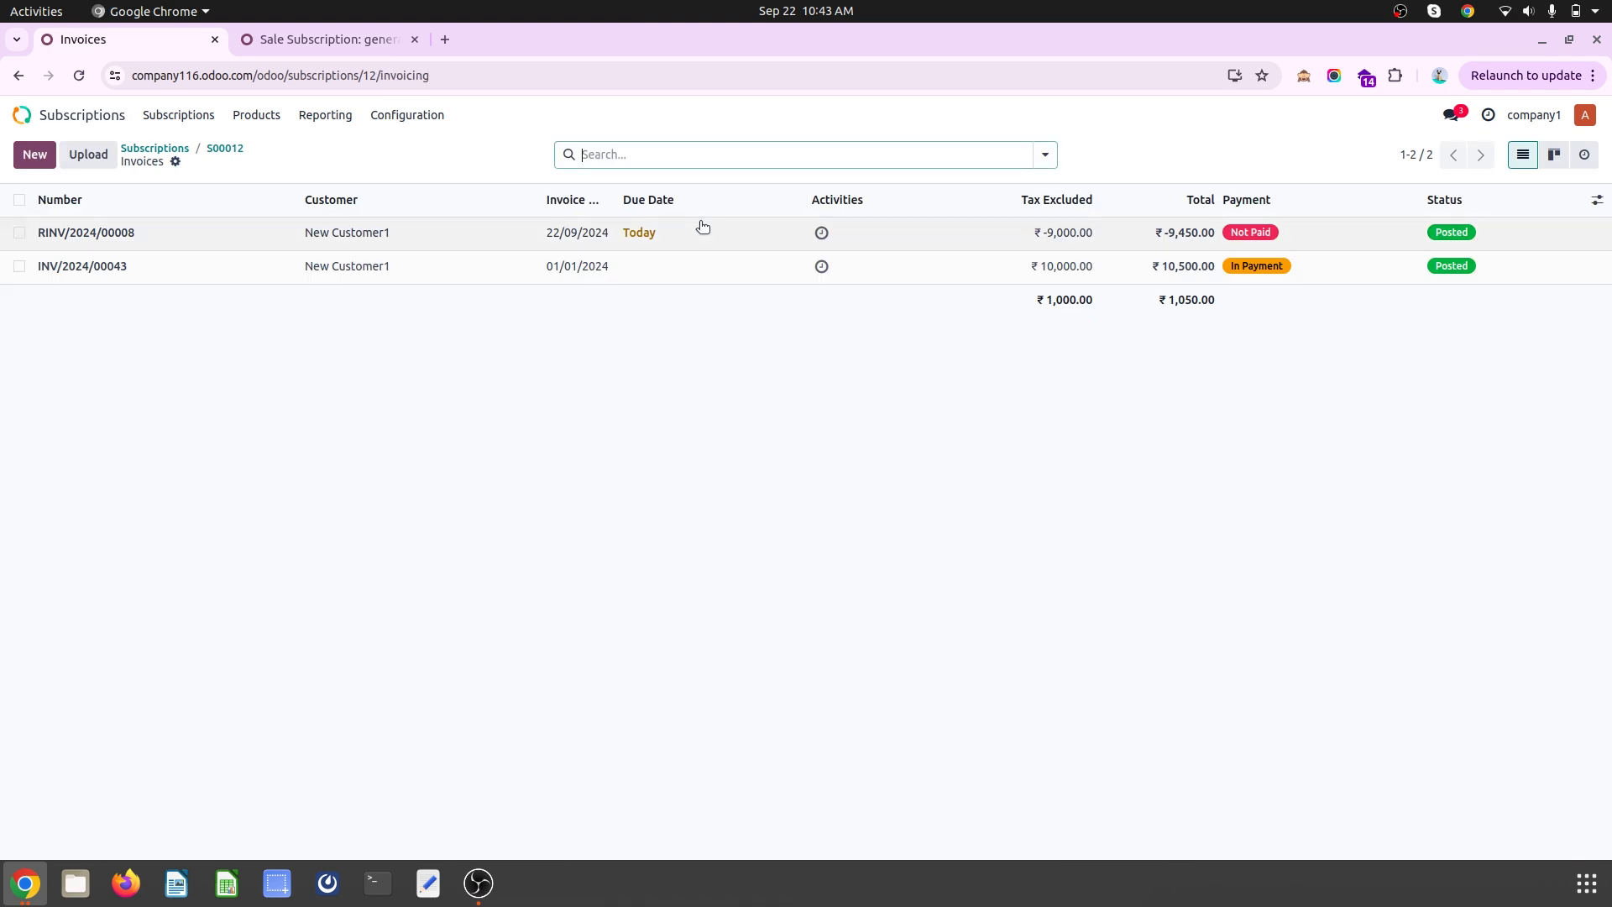
left_click(634, 237)
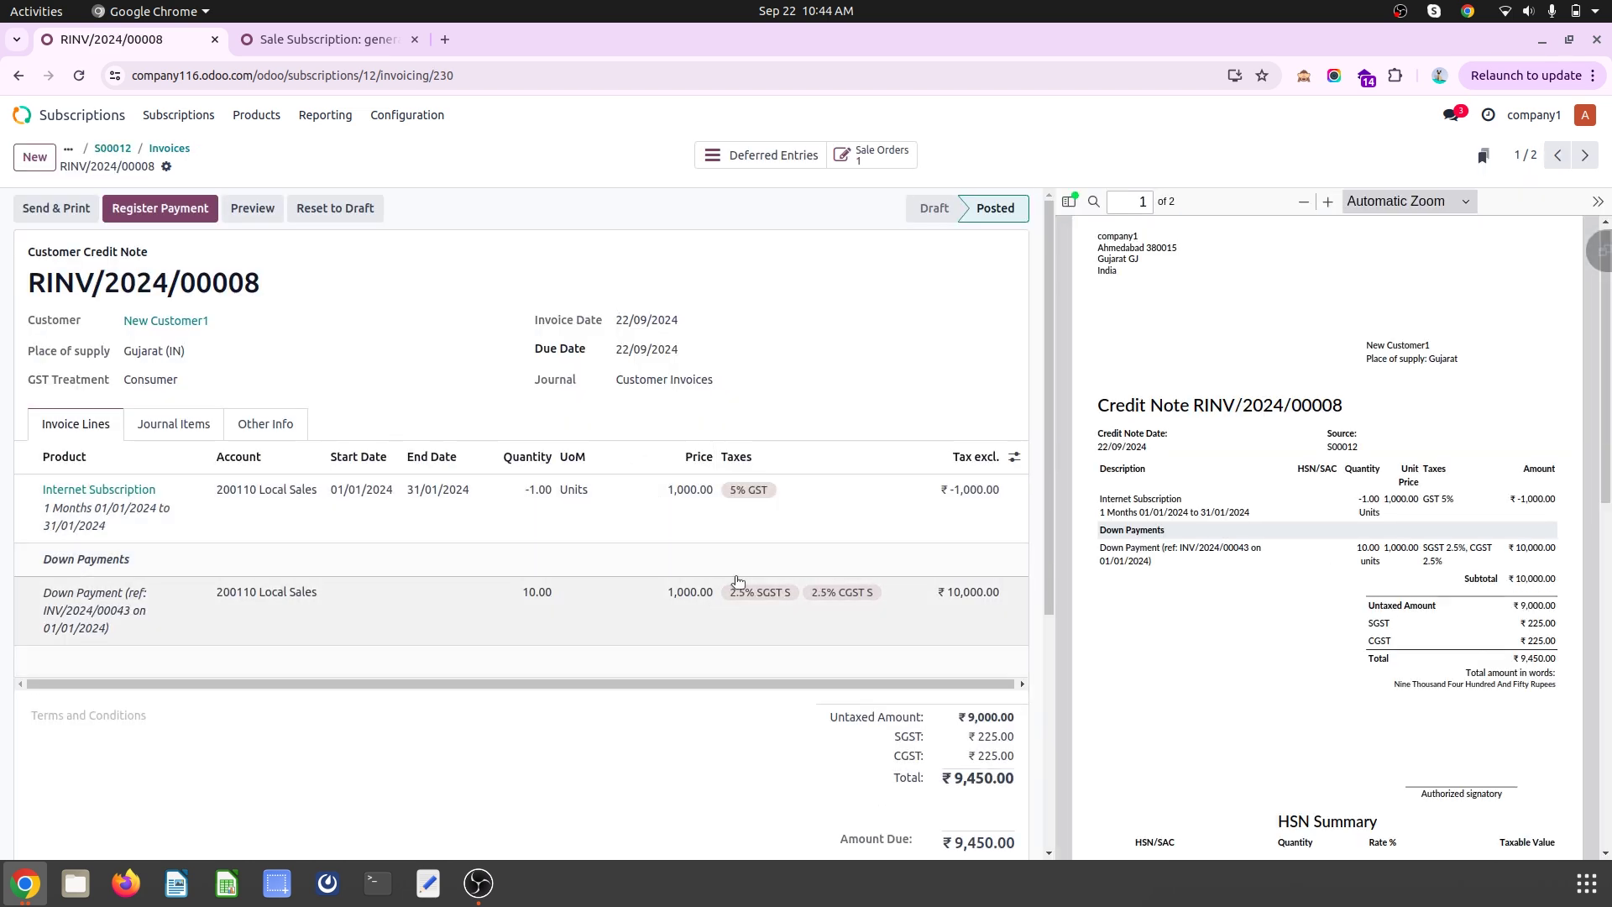
scroll(925, 734, "down", 3)
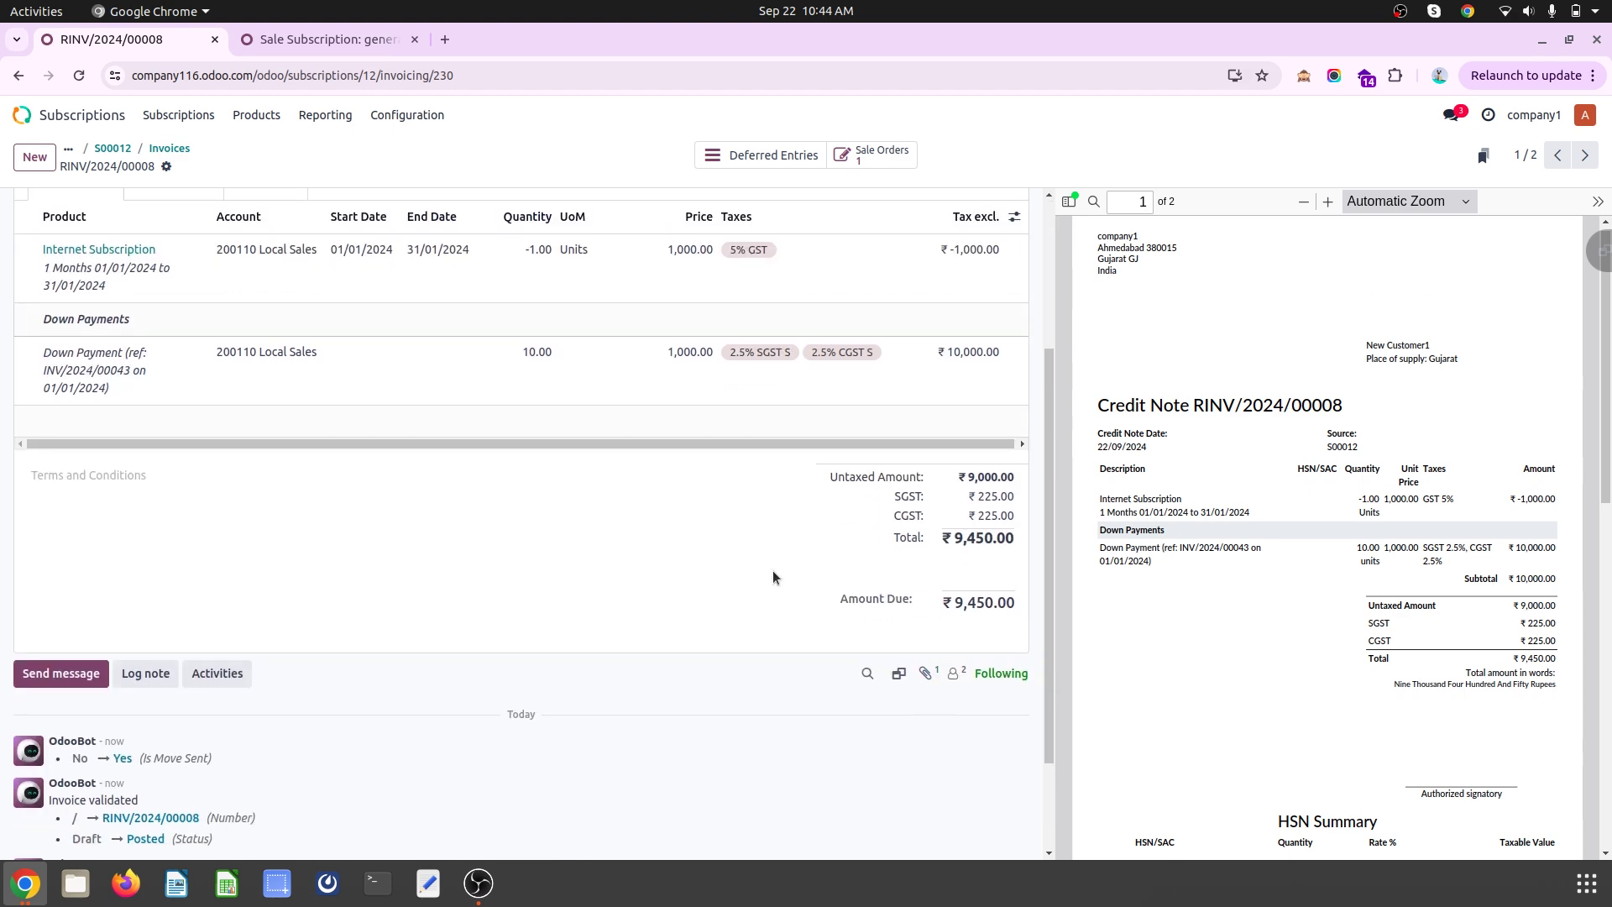
scroll(772, 575, "up", 3)
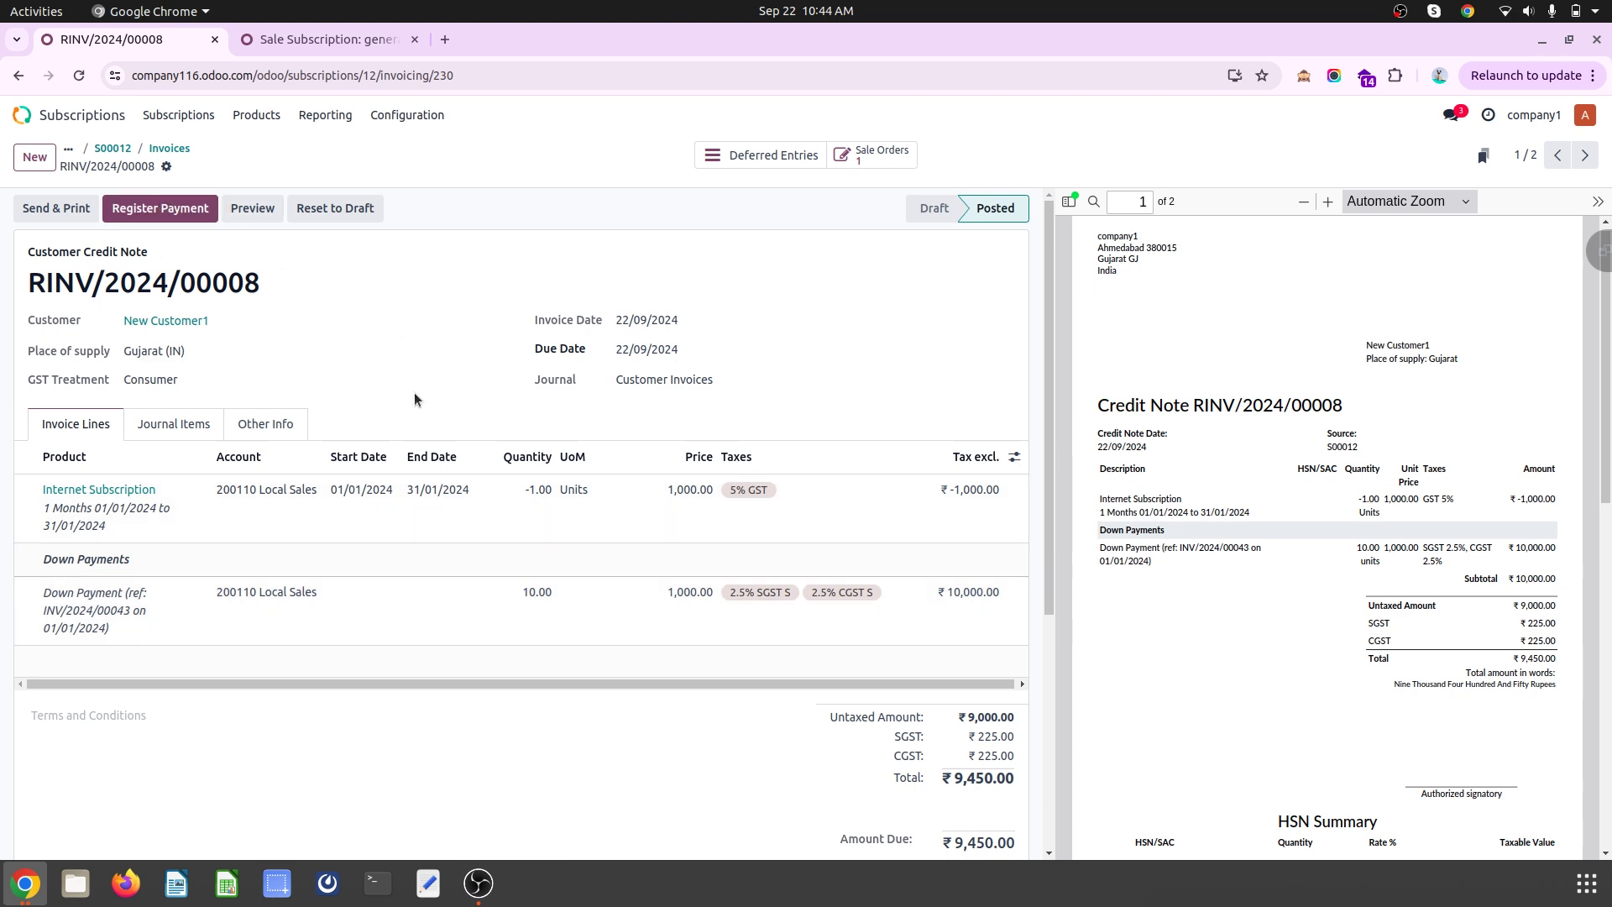
left_click(125, 149)
Run recurring invoicing again and reload S00012 from the subscriptions list
left_click(311, 40)
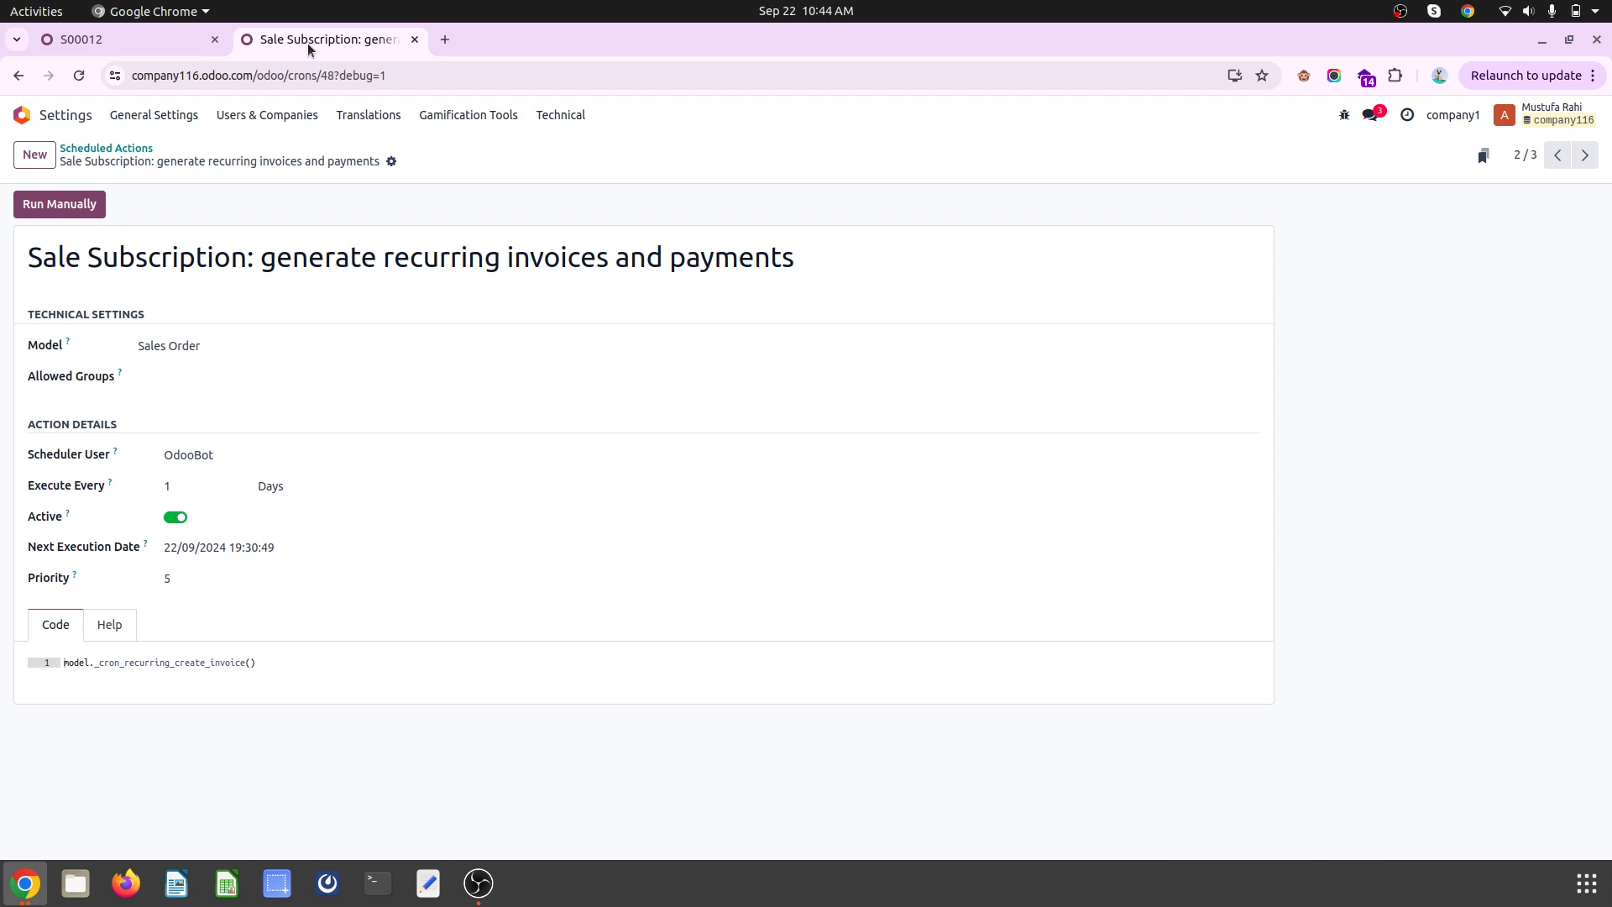
left_click(60, 205)
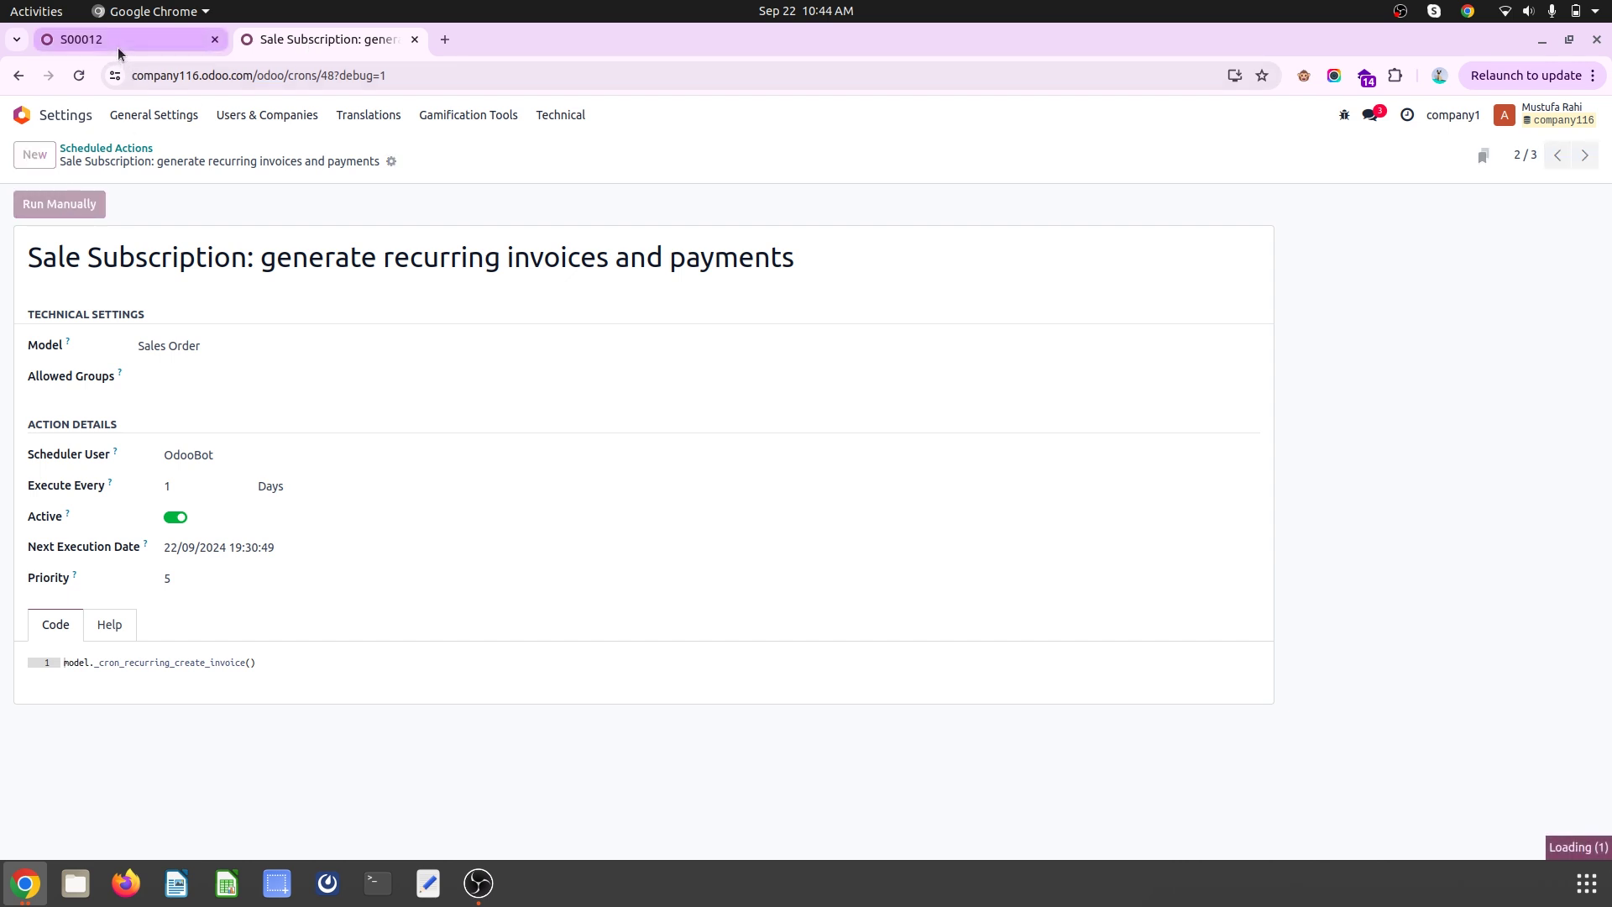
left_click(144, 34)
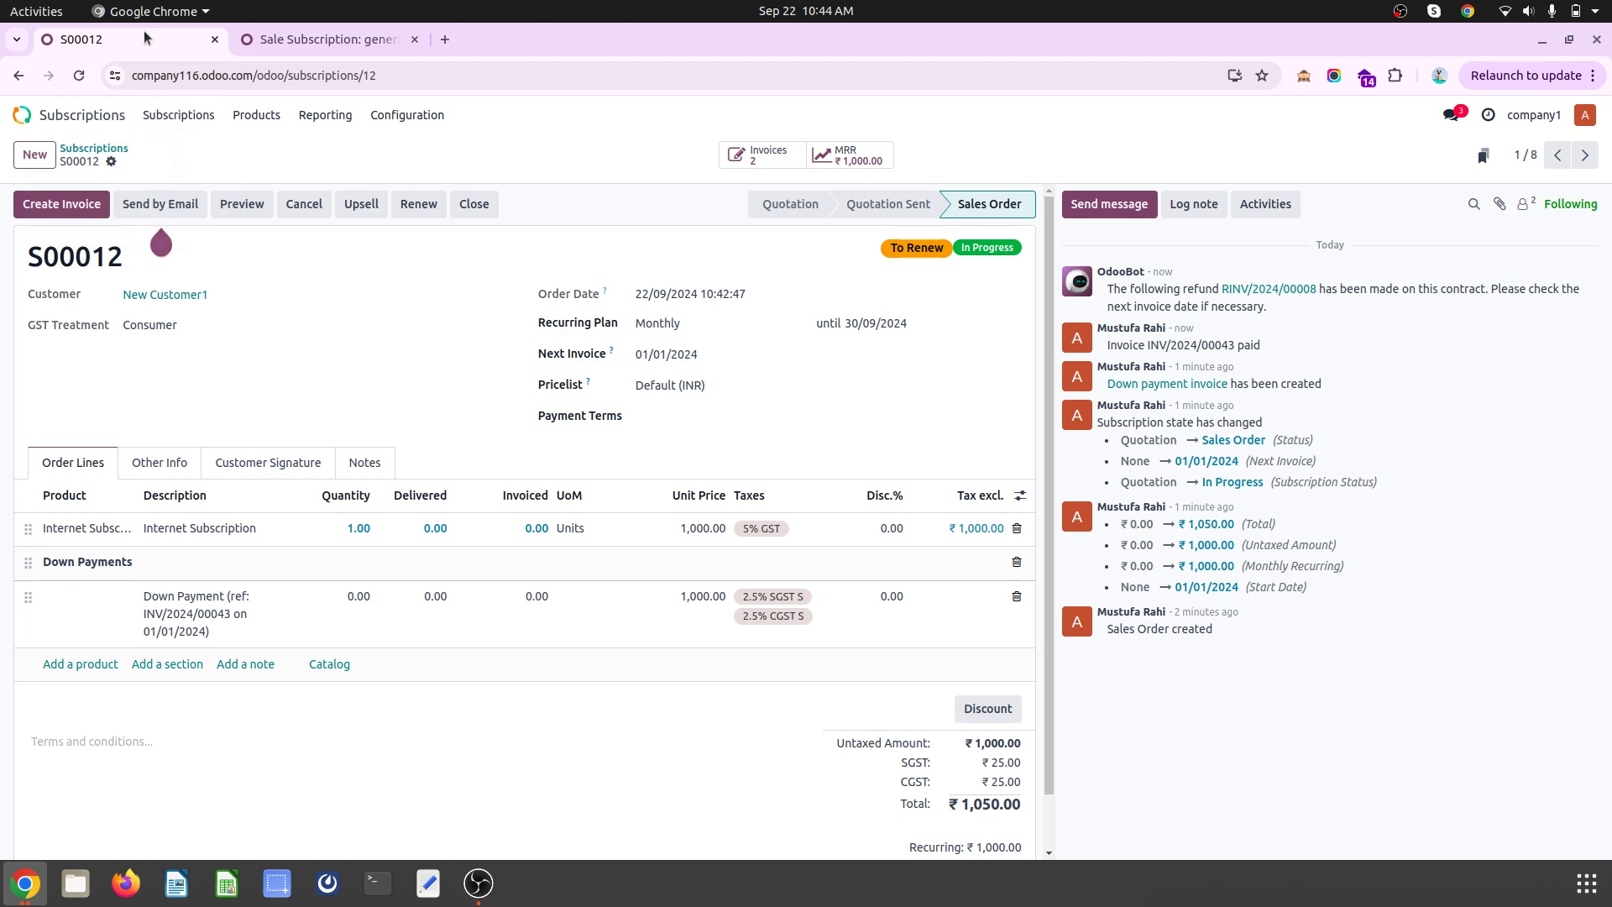
left_click(94, 149)
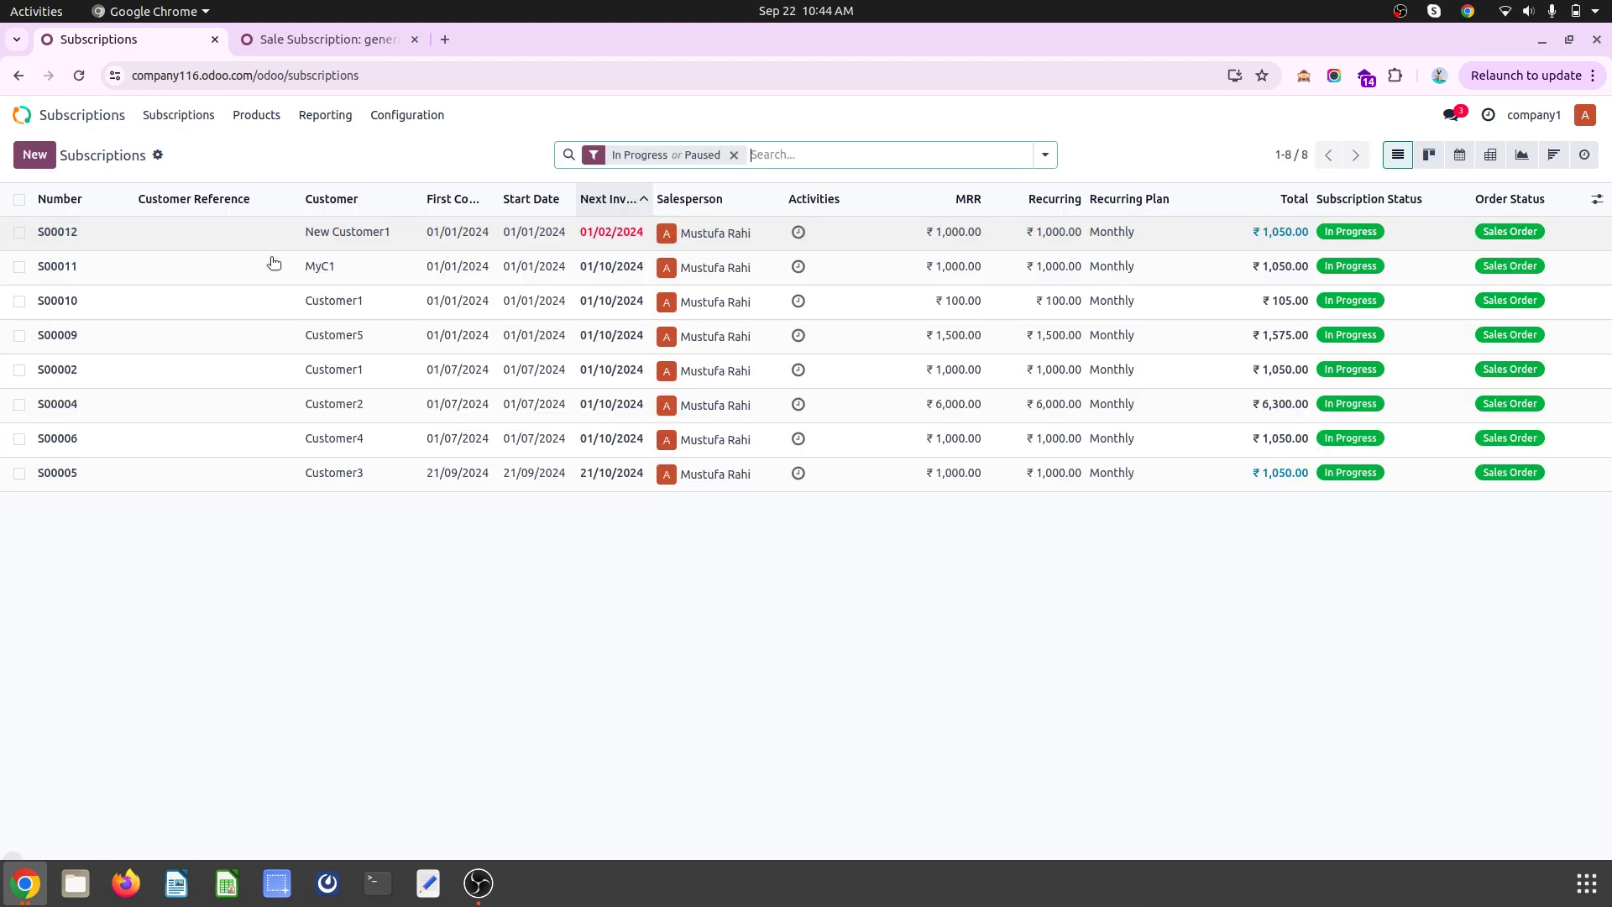
left_click(328, 239)
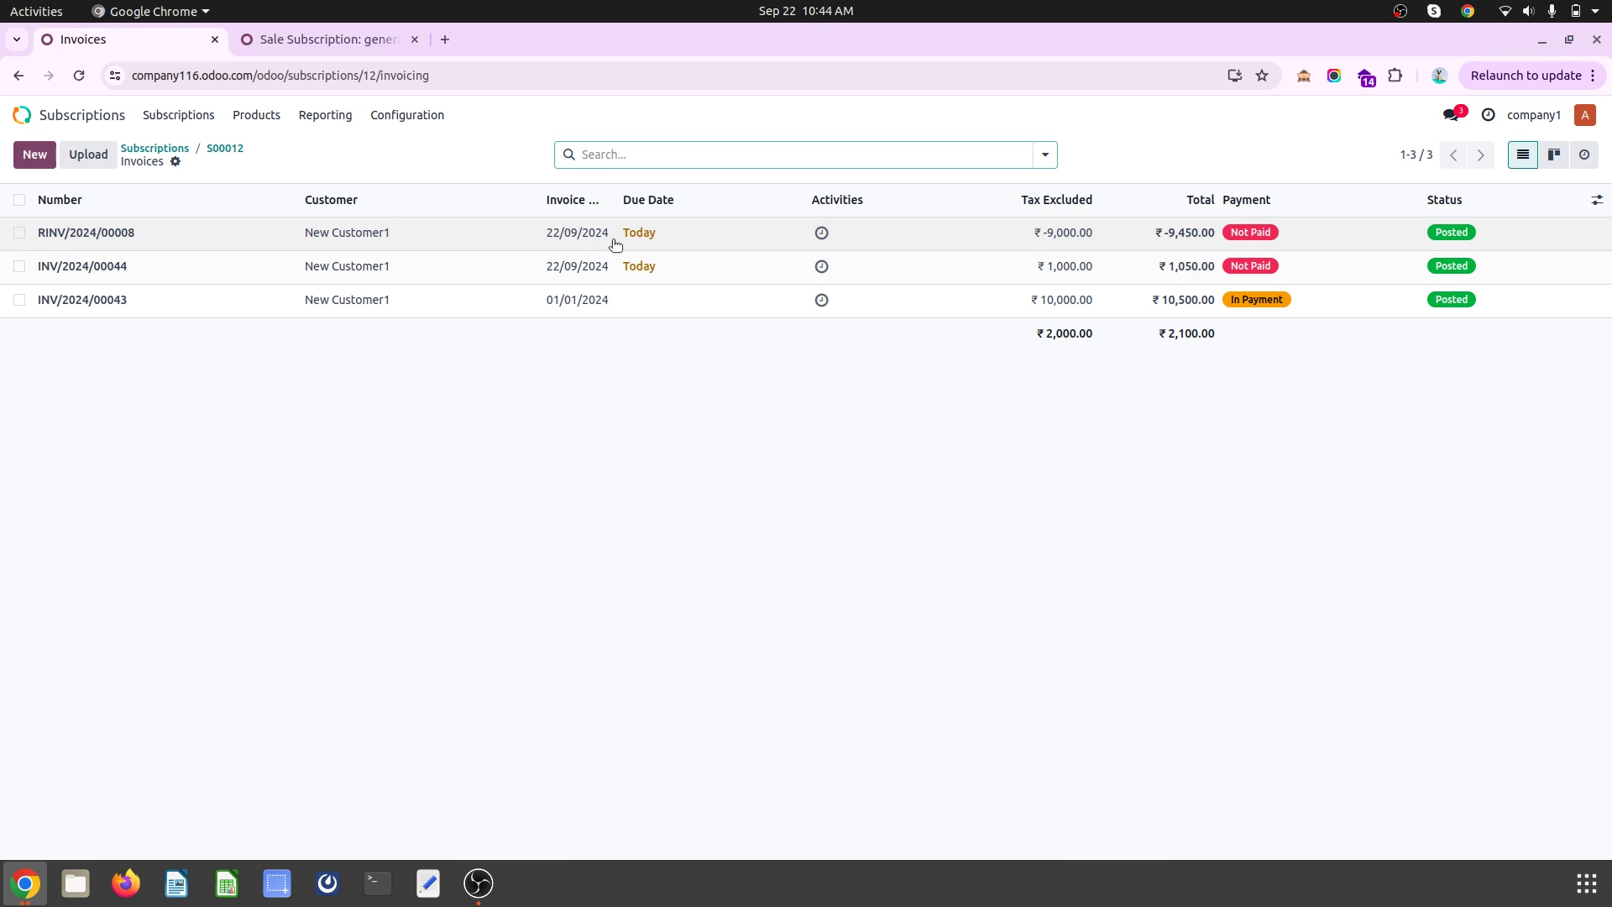
Open invoice INV/2024/00044 and reset it to draft
left_click(610, 269)
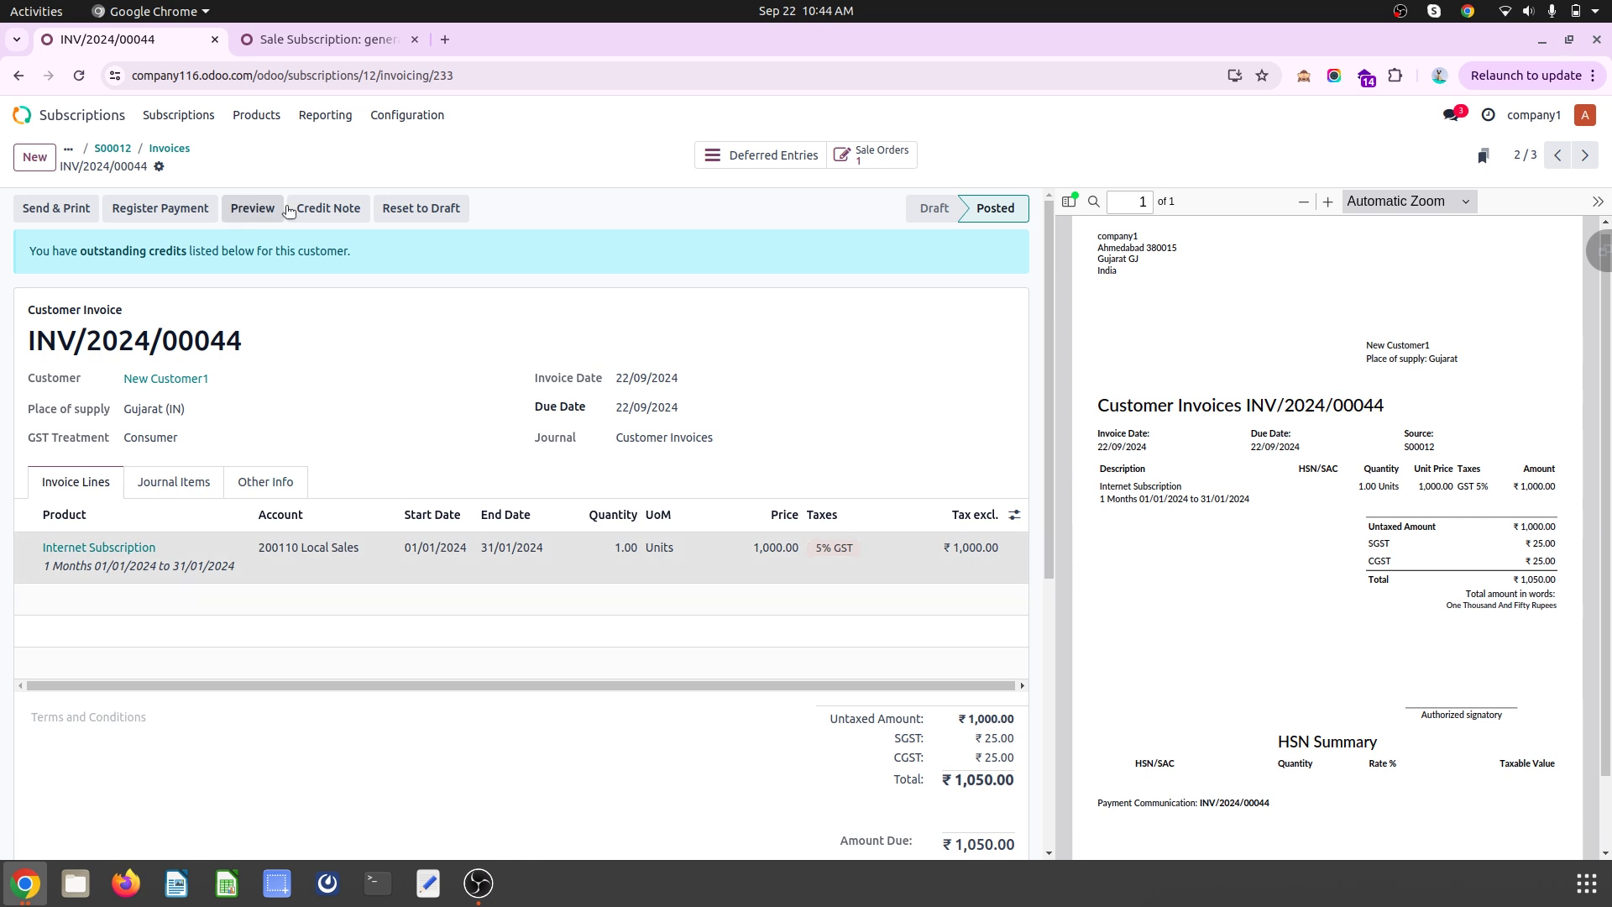
left_click(443, 209)
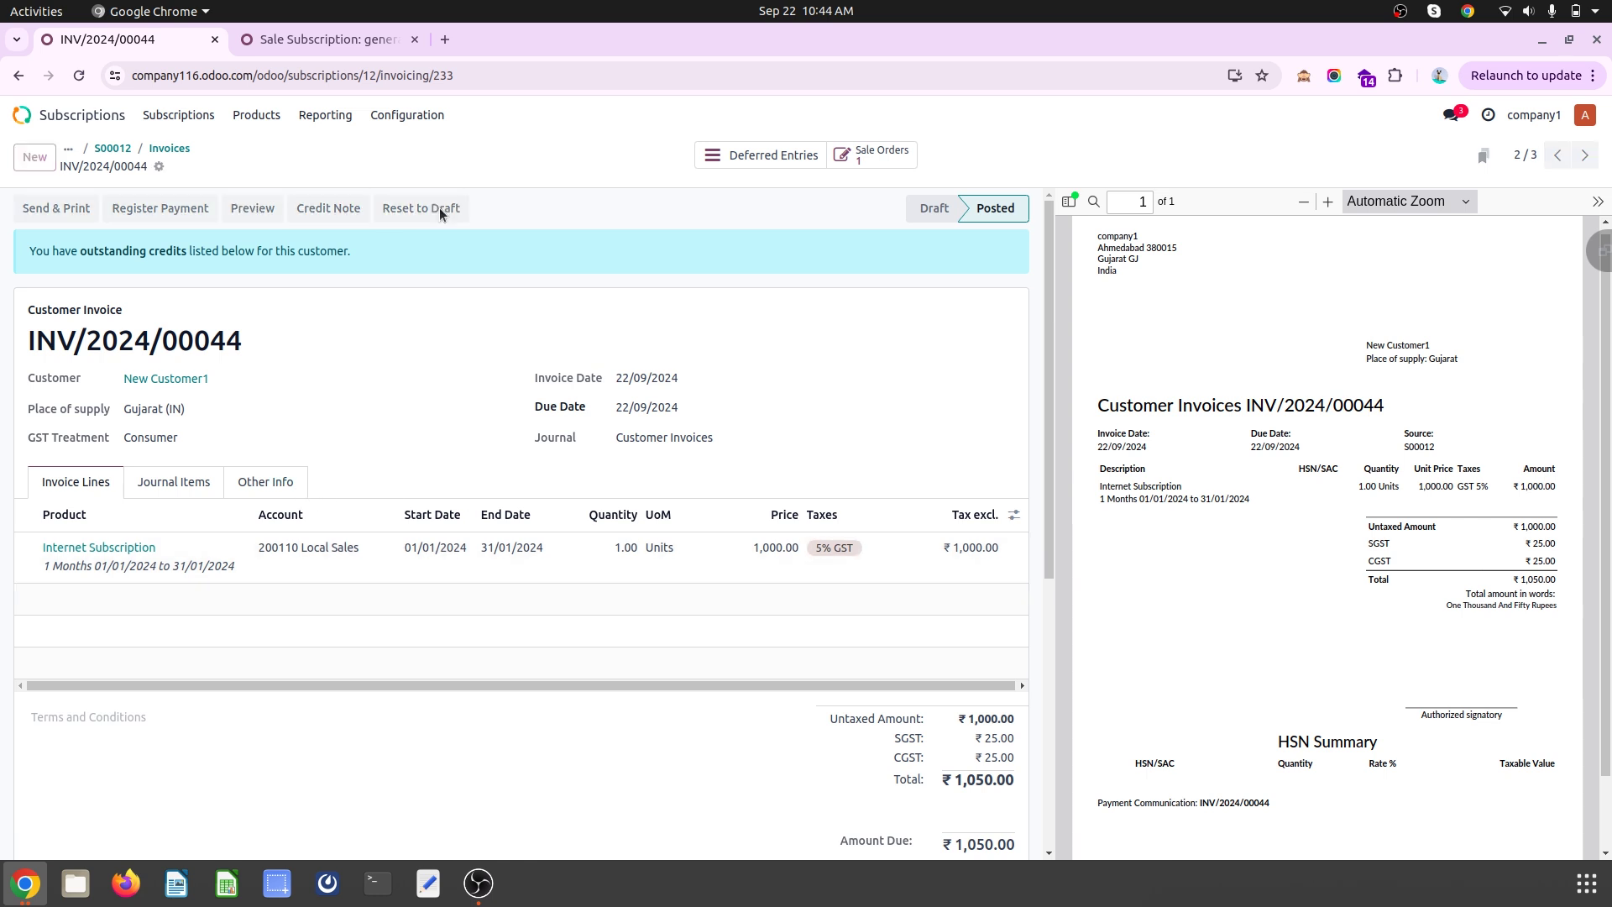
left_click(290, 37)
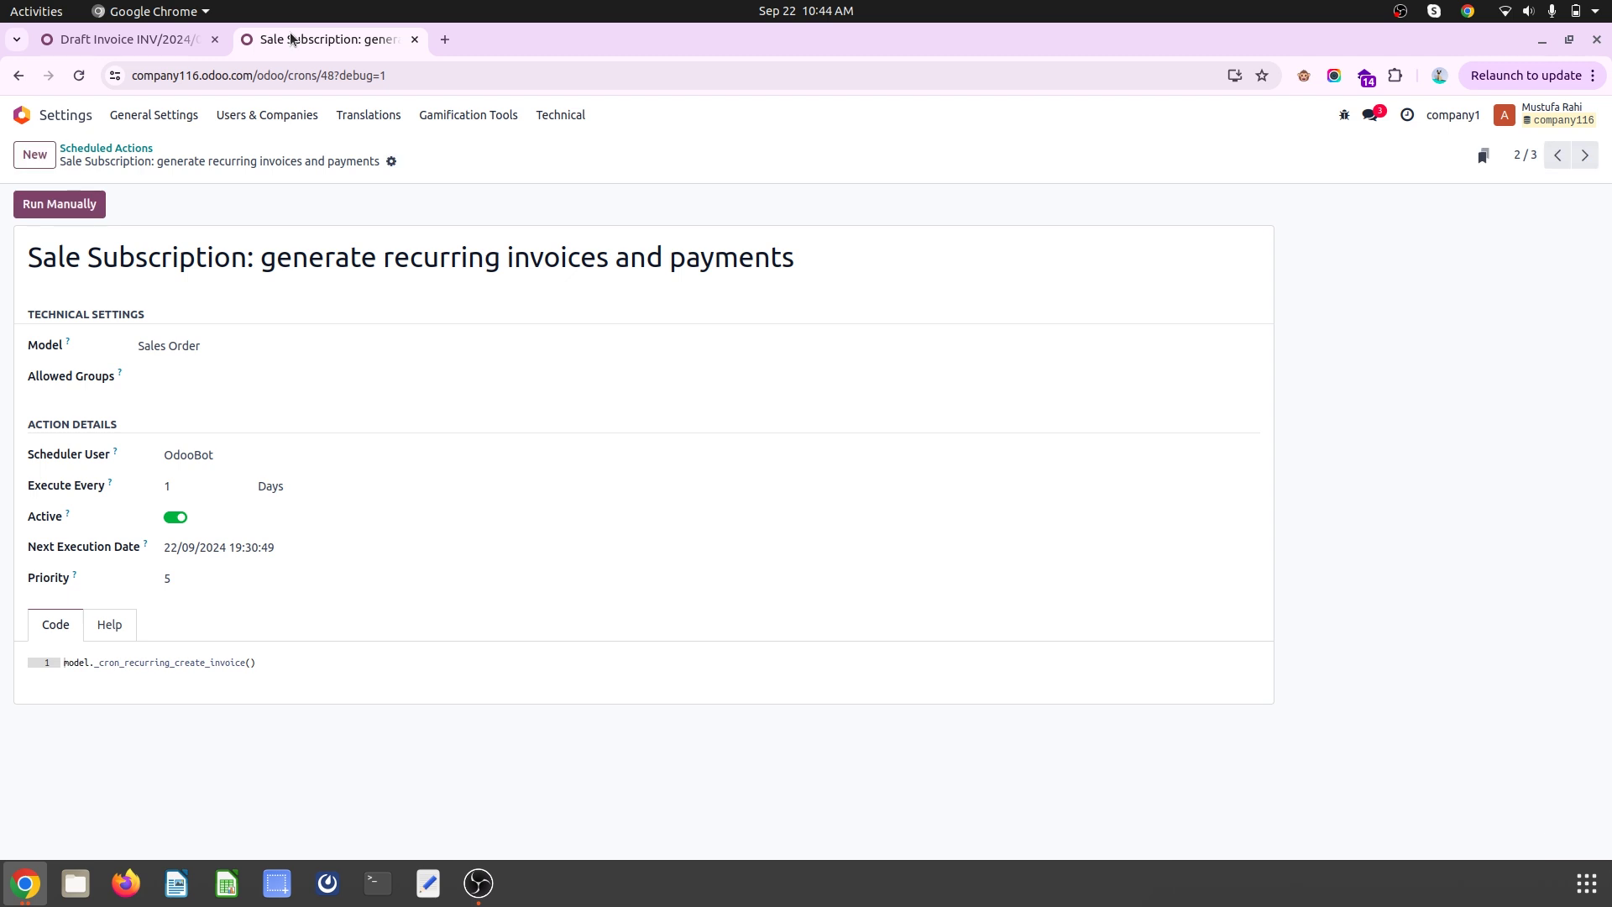
left_click(121, 38)
Set the invoice line period to 01/02/2024–29/02/2024 and save
left_click(454, 501)
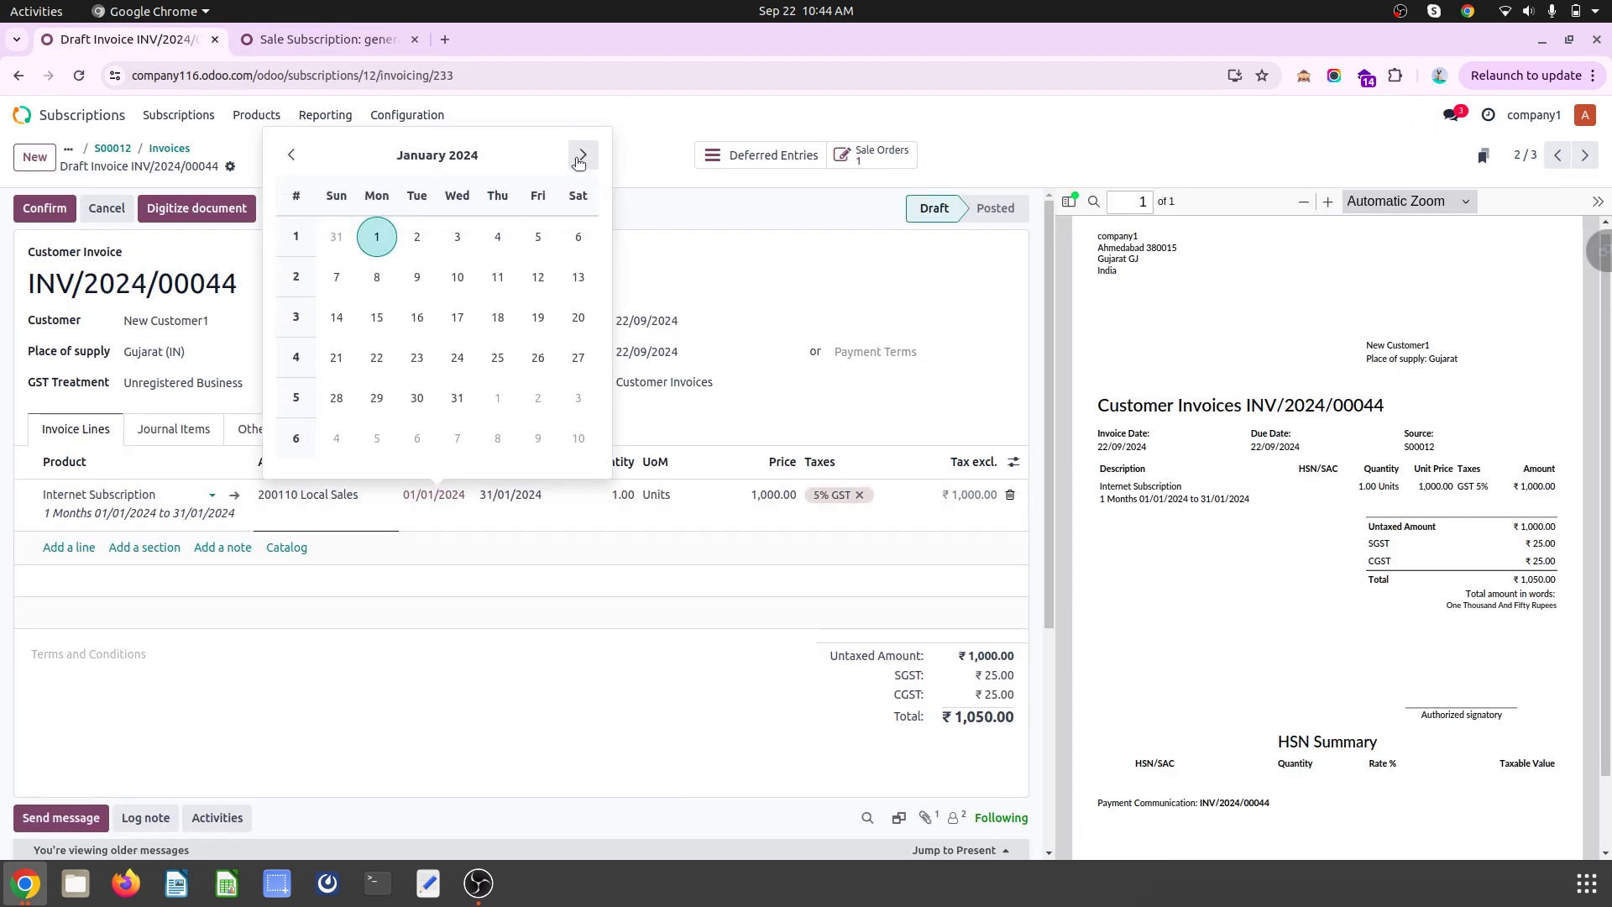
left_click(583, 154)
left_click(498, 236)
left_click(514, 497)
left_click(660, 155)
left_click(571, 399)
left_click(257, 166)
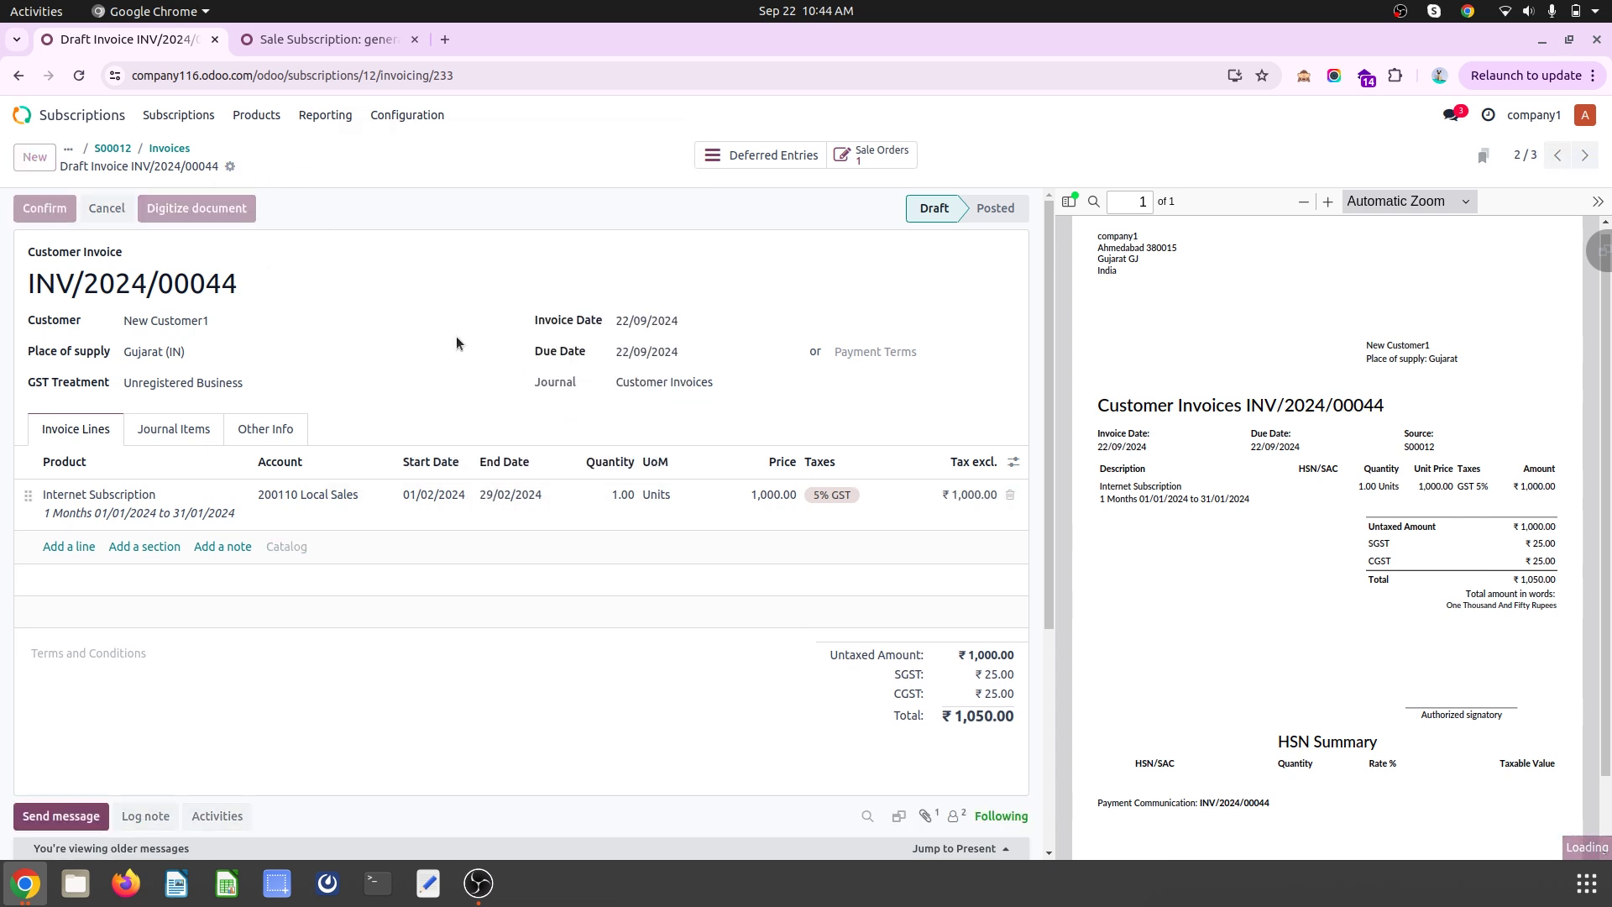
Apply outstanding credit RINV/2024/00008 to INV/2024/00044 and return to the invoices list
scroll(837, 552, "down", 5)
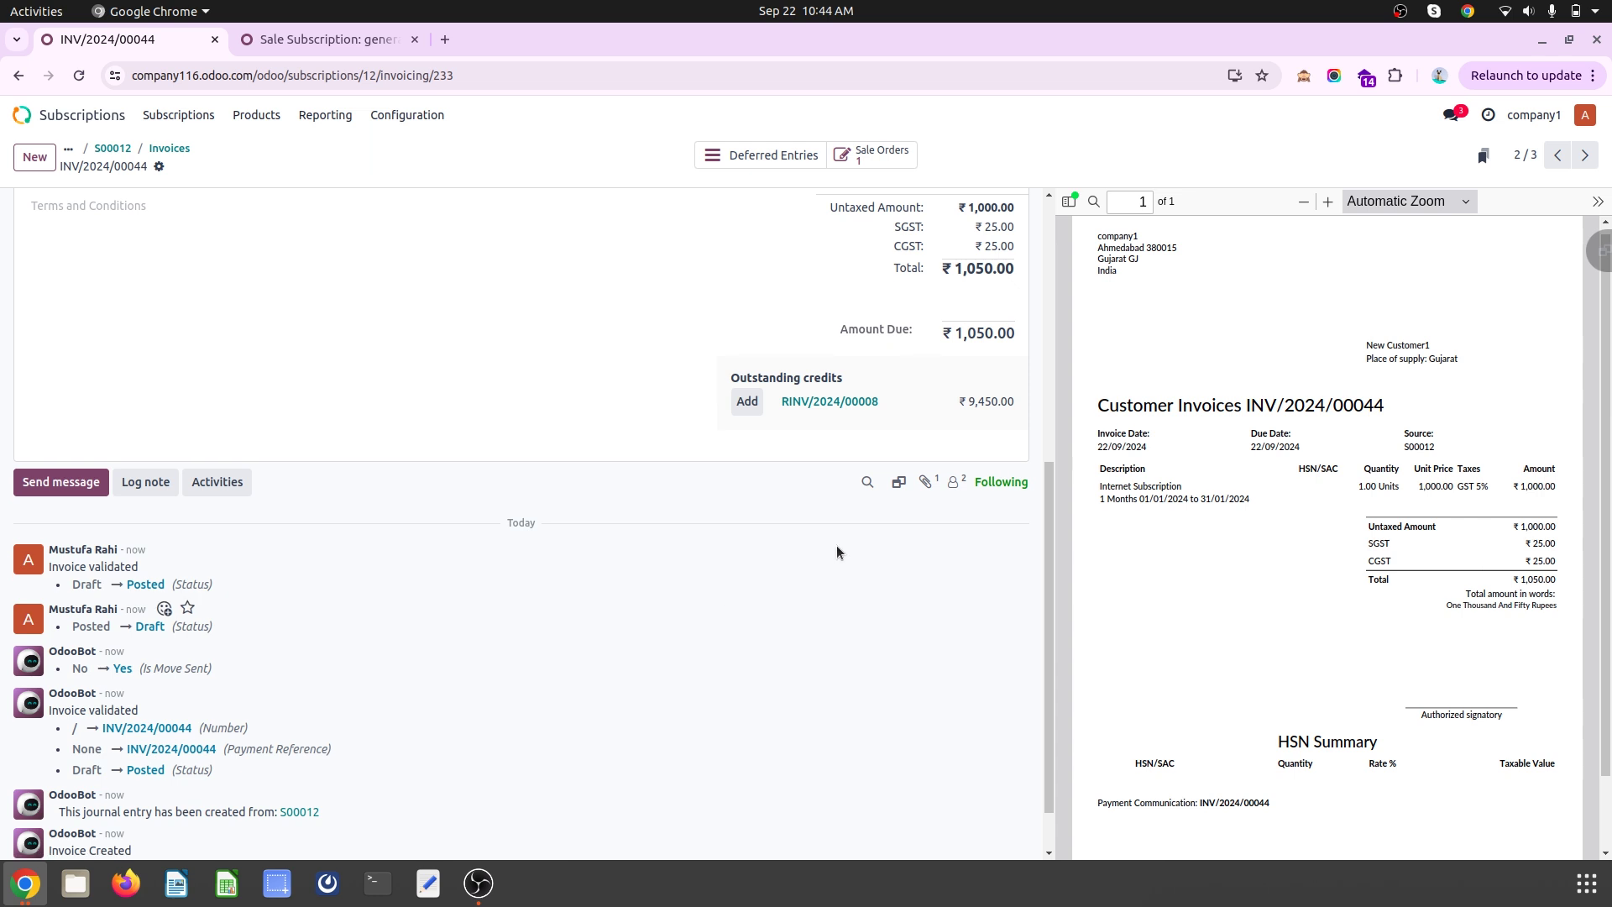
left_click(747, 402)
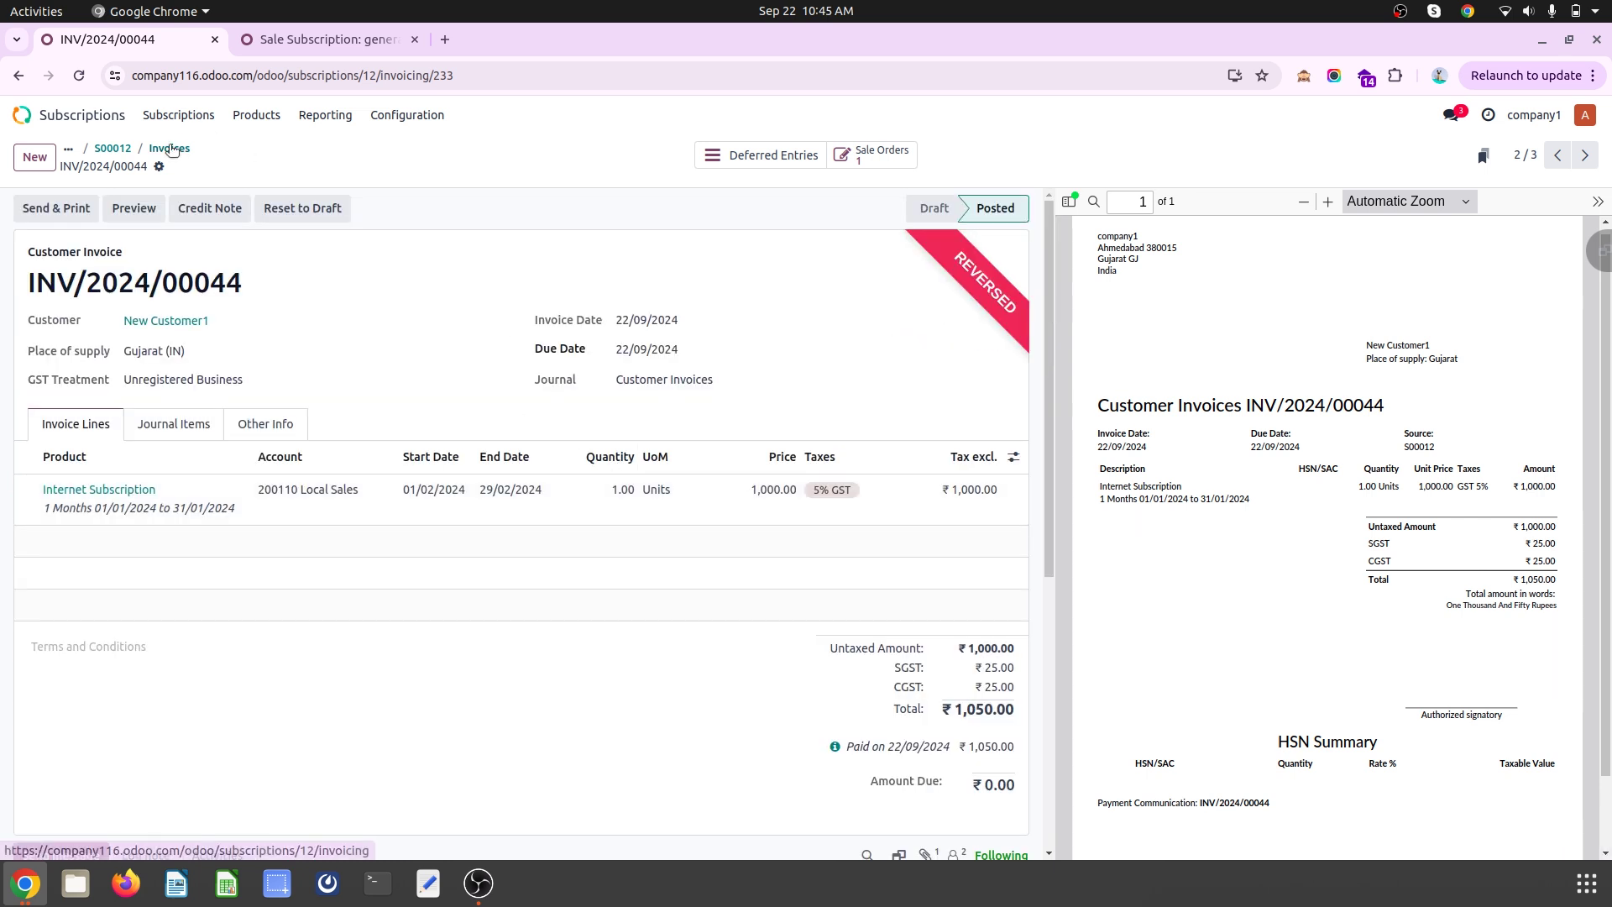
left_click(169, 149)
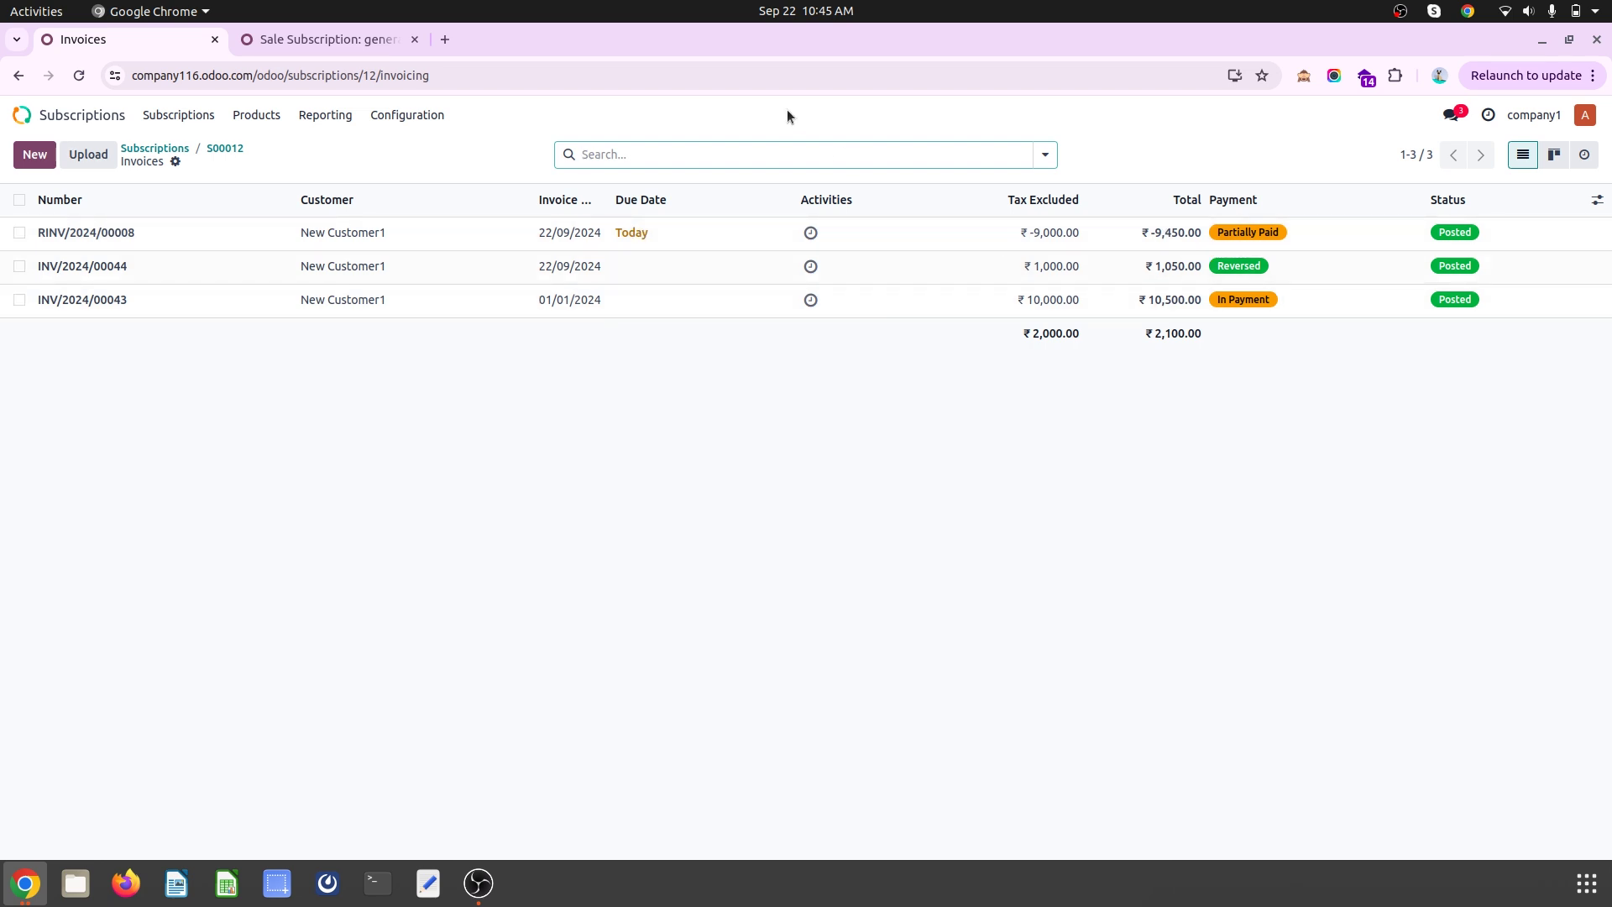
Run recurring invoicing manually and list S00012's invoices
left_click(414, 51)
left_click(43, 213)
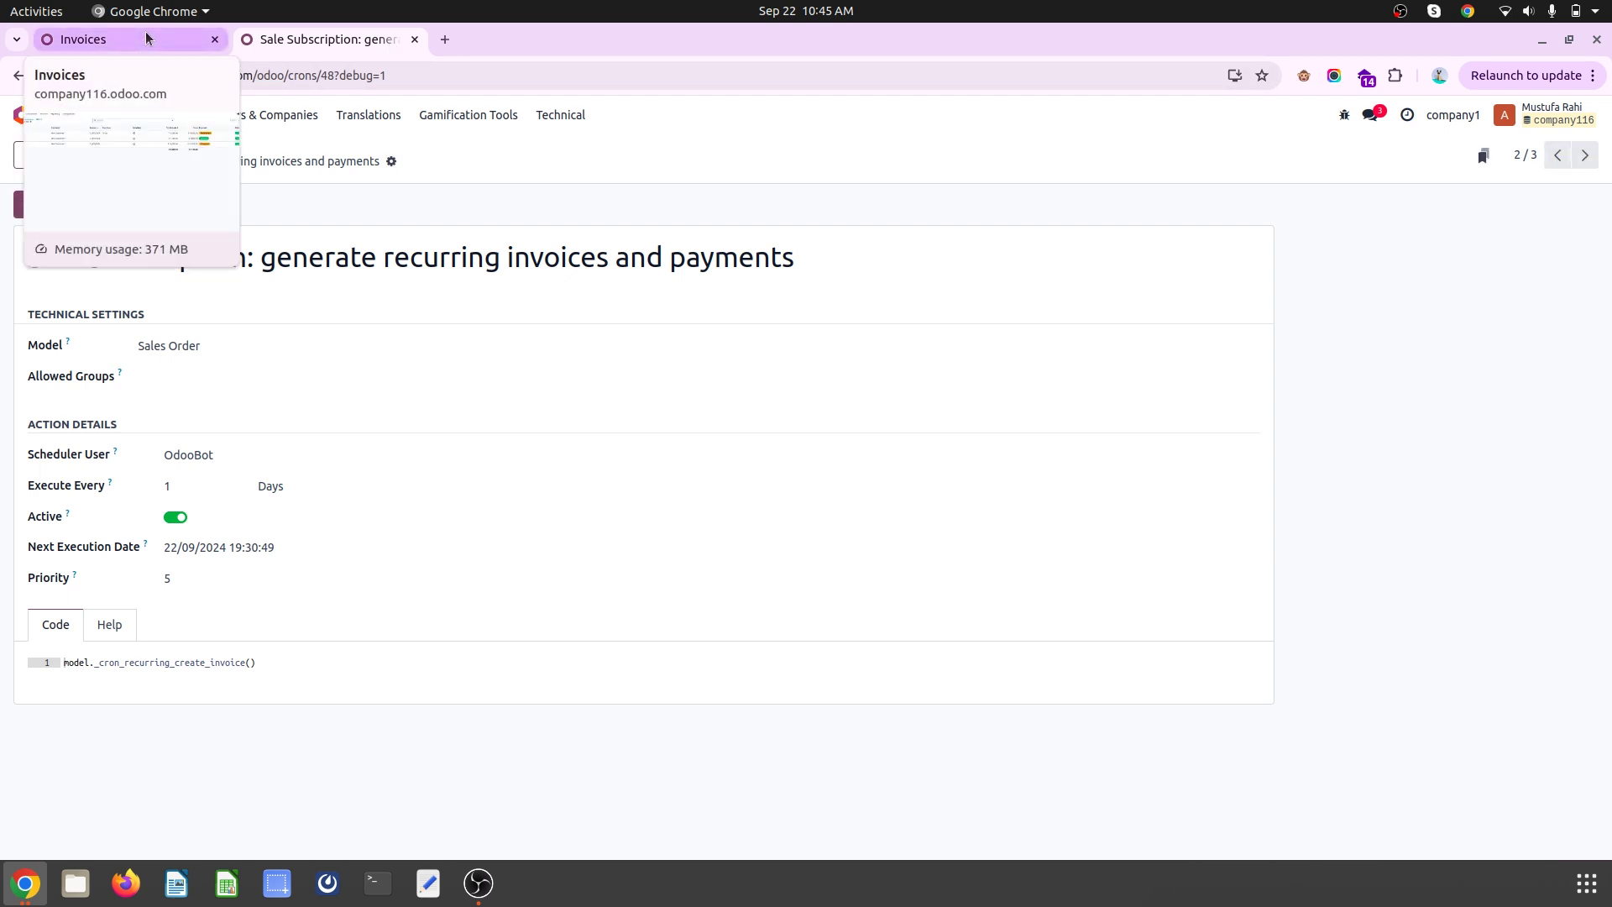
left_click(146, 37)
left_click(227, 149)
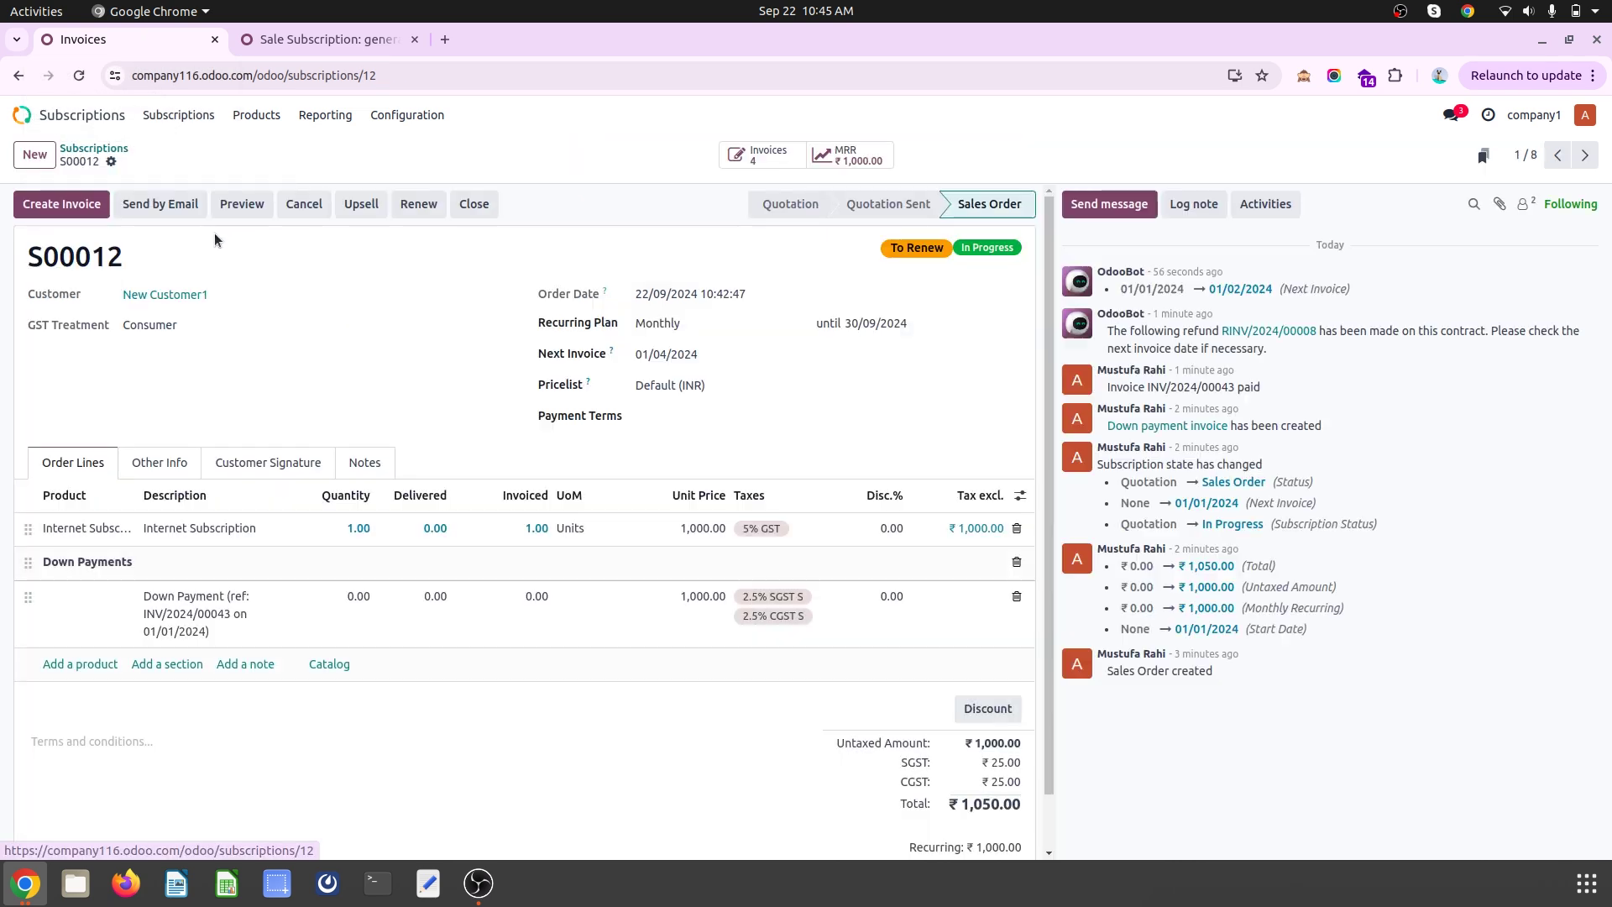
left_click(742, 159)
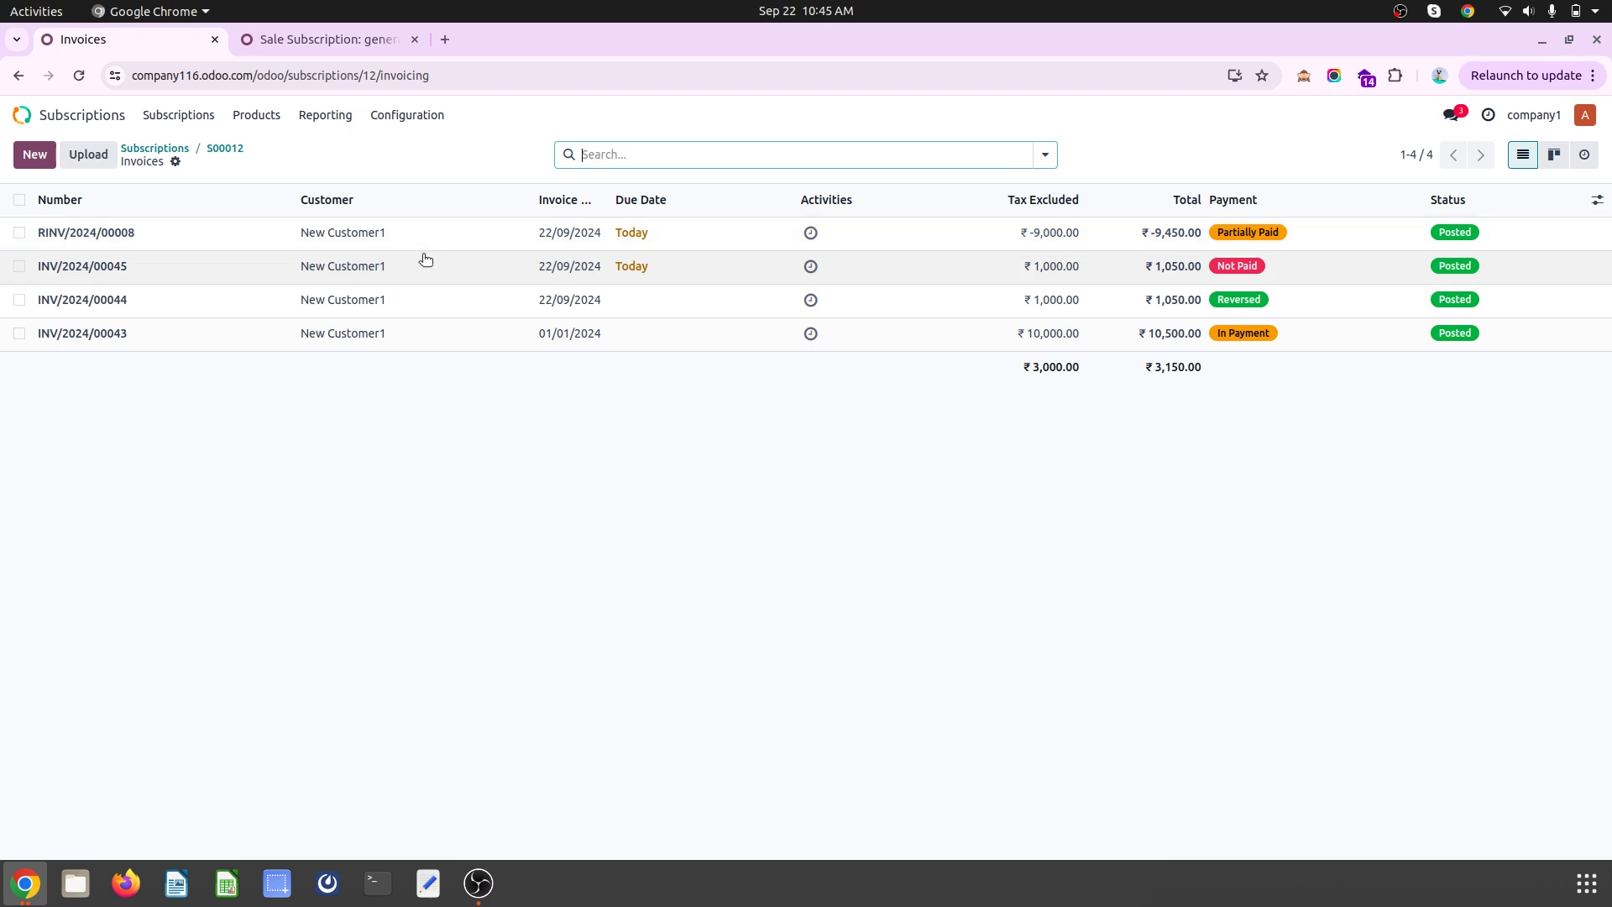
Settle invoice INV/2024/00045 against credit note RINV/2024/00008
left_click(452, 278)
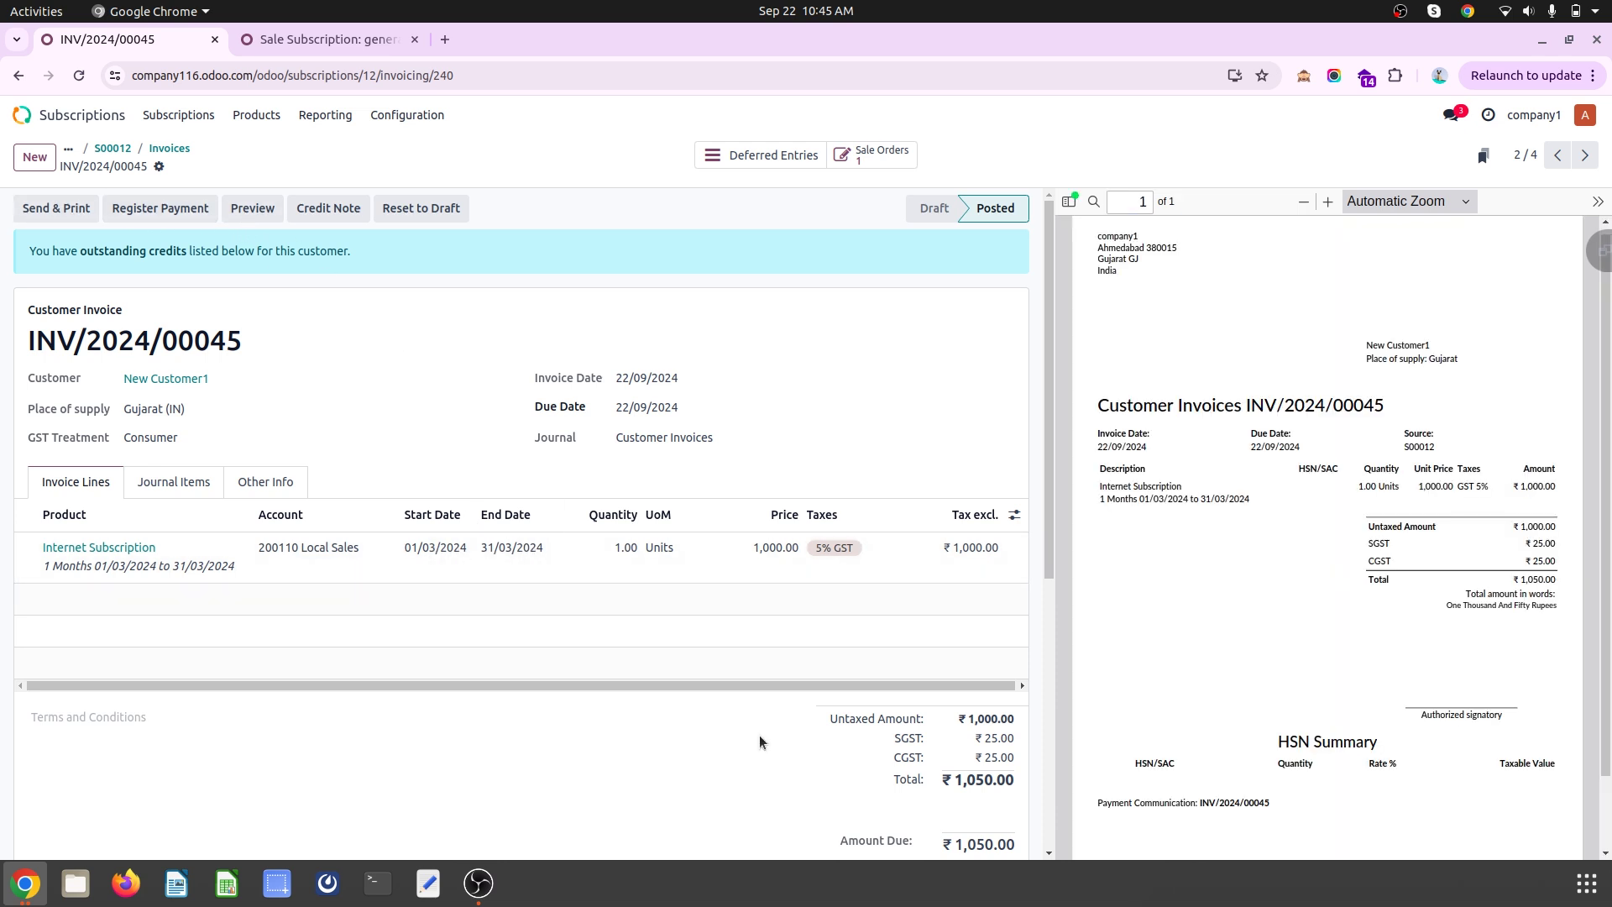
scroll(759, 734, "down", 3)
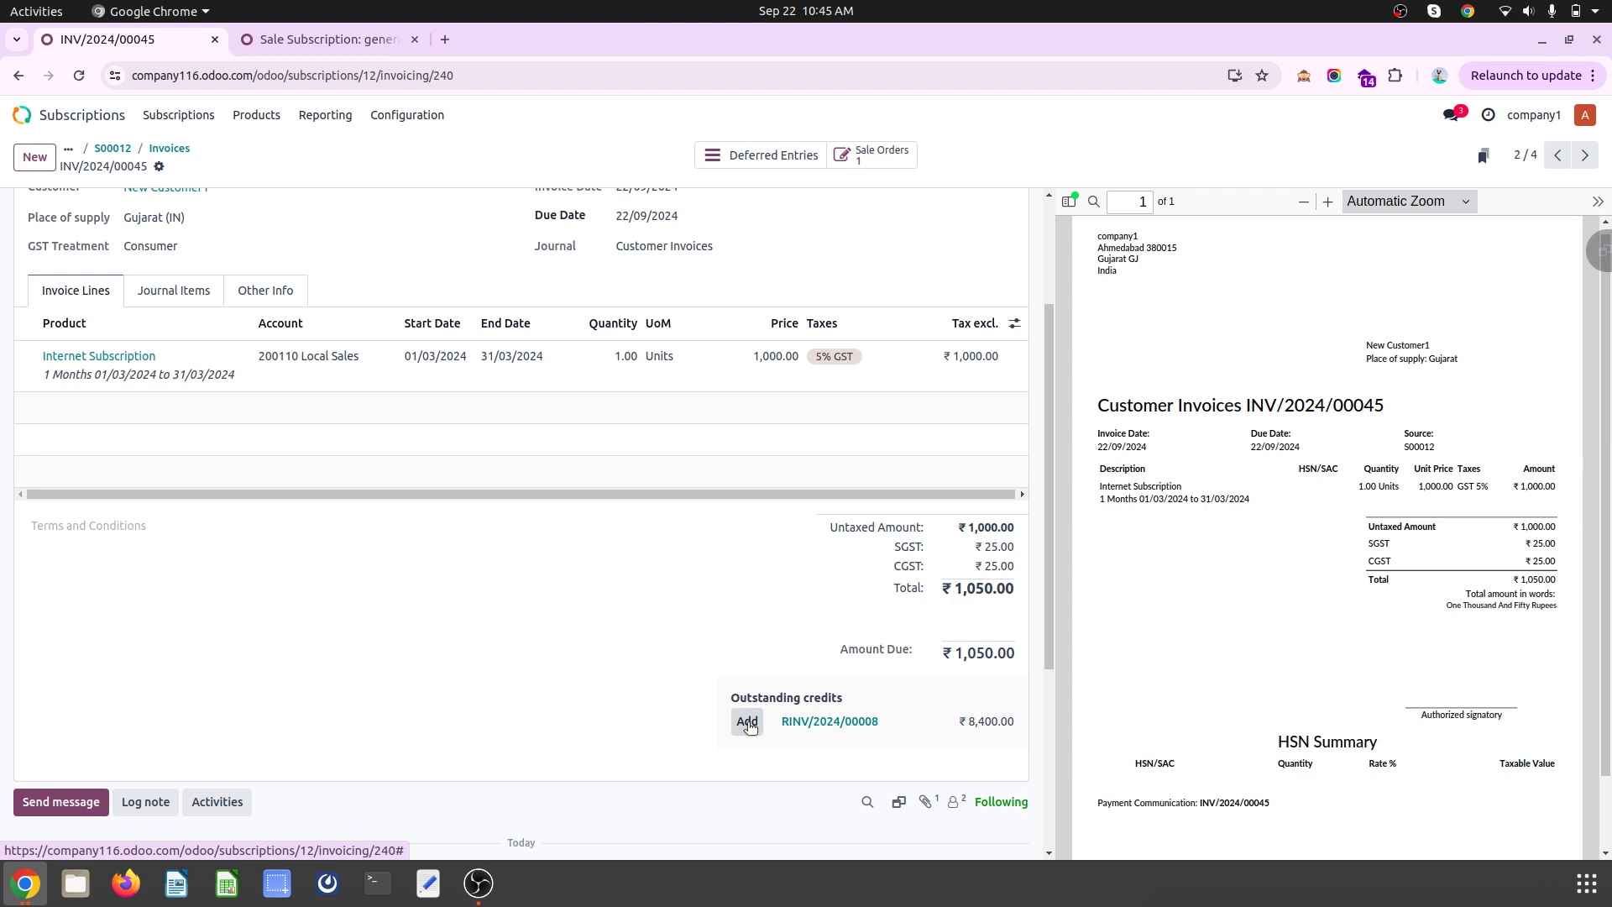
left_click(747, 723)
scroll(225, 213, "up", 2)
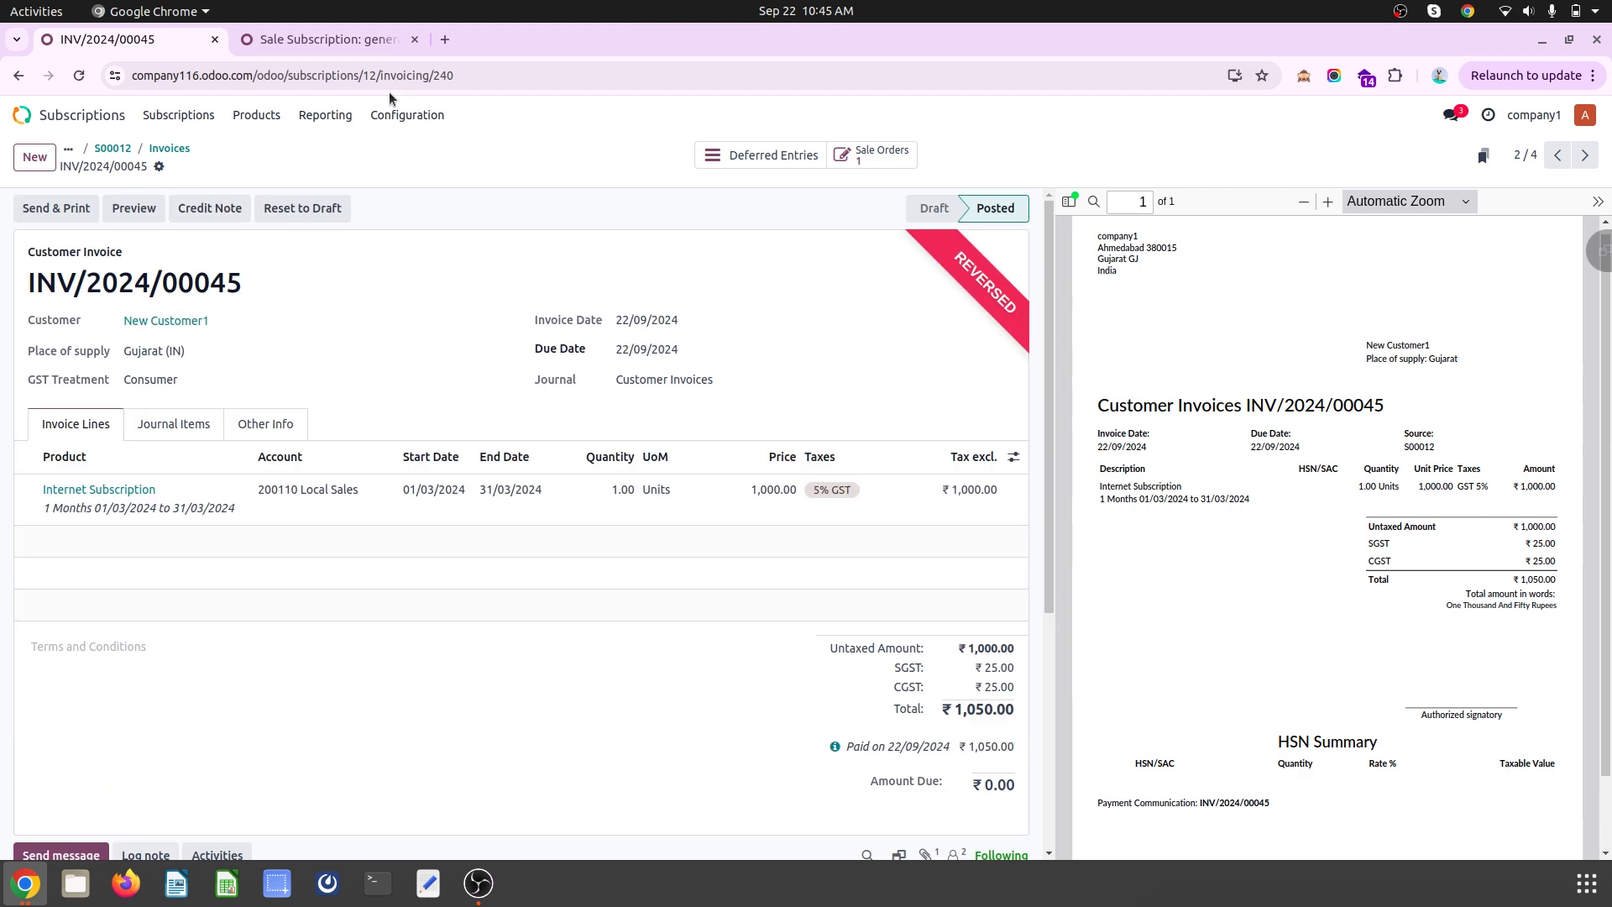
left_click(168, 148)
Run recurring invoicing again so S00012 lists five invoices
left_click(372, 39)
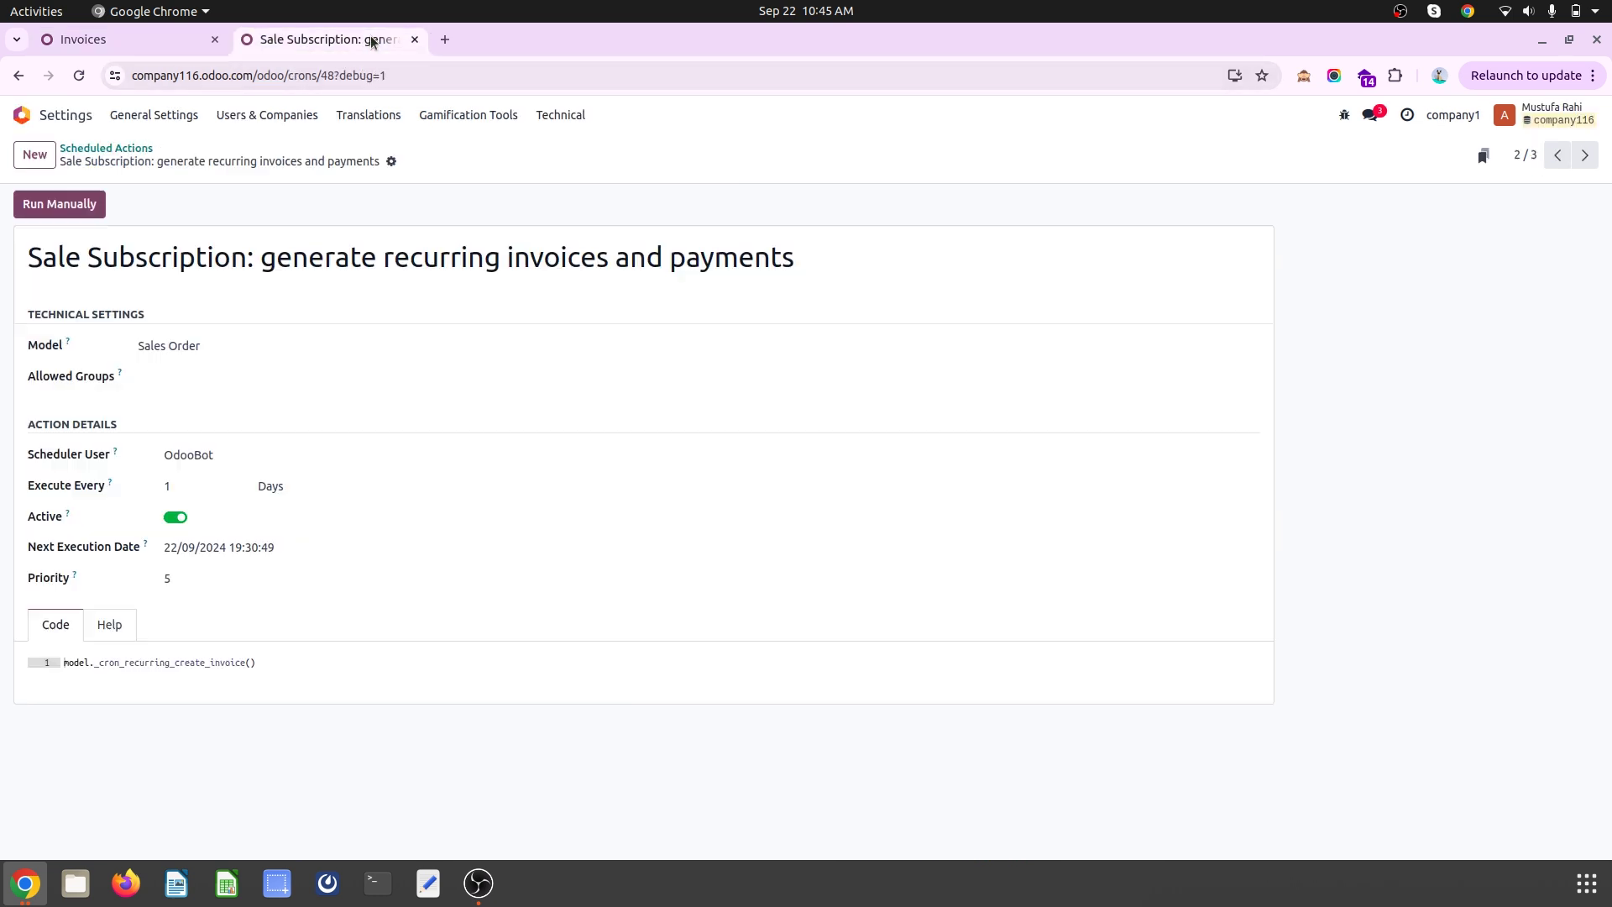
left_click(59, 202)
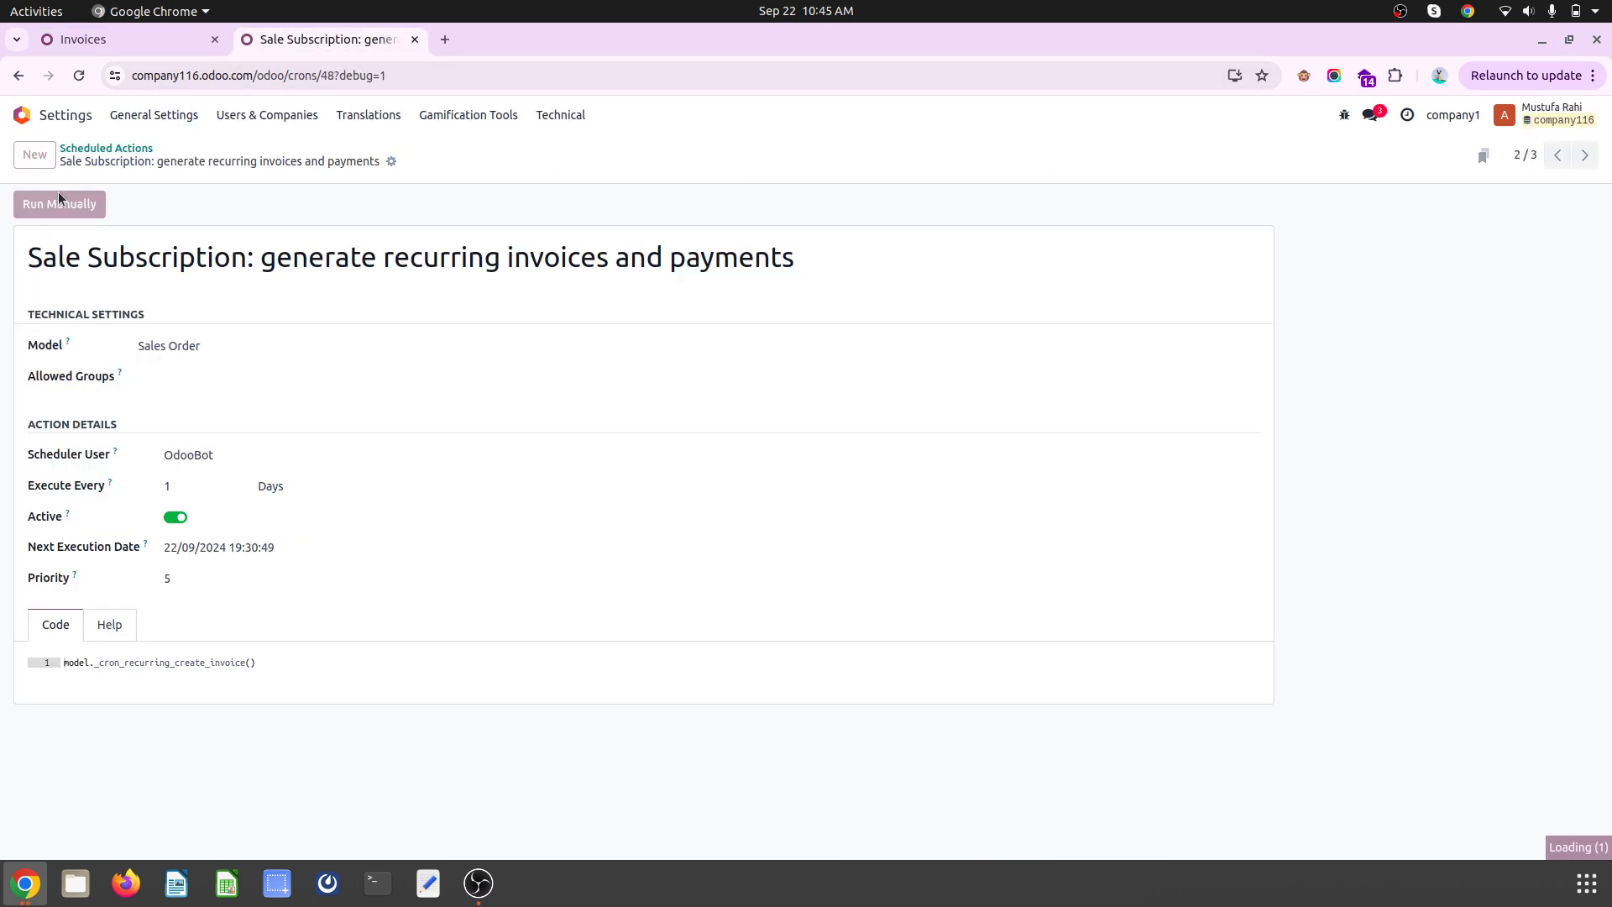
left_click(143, 38)
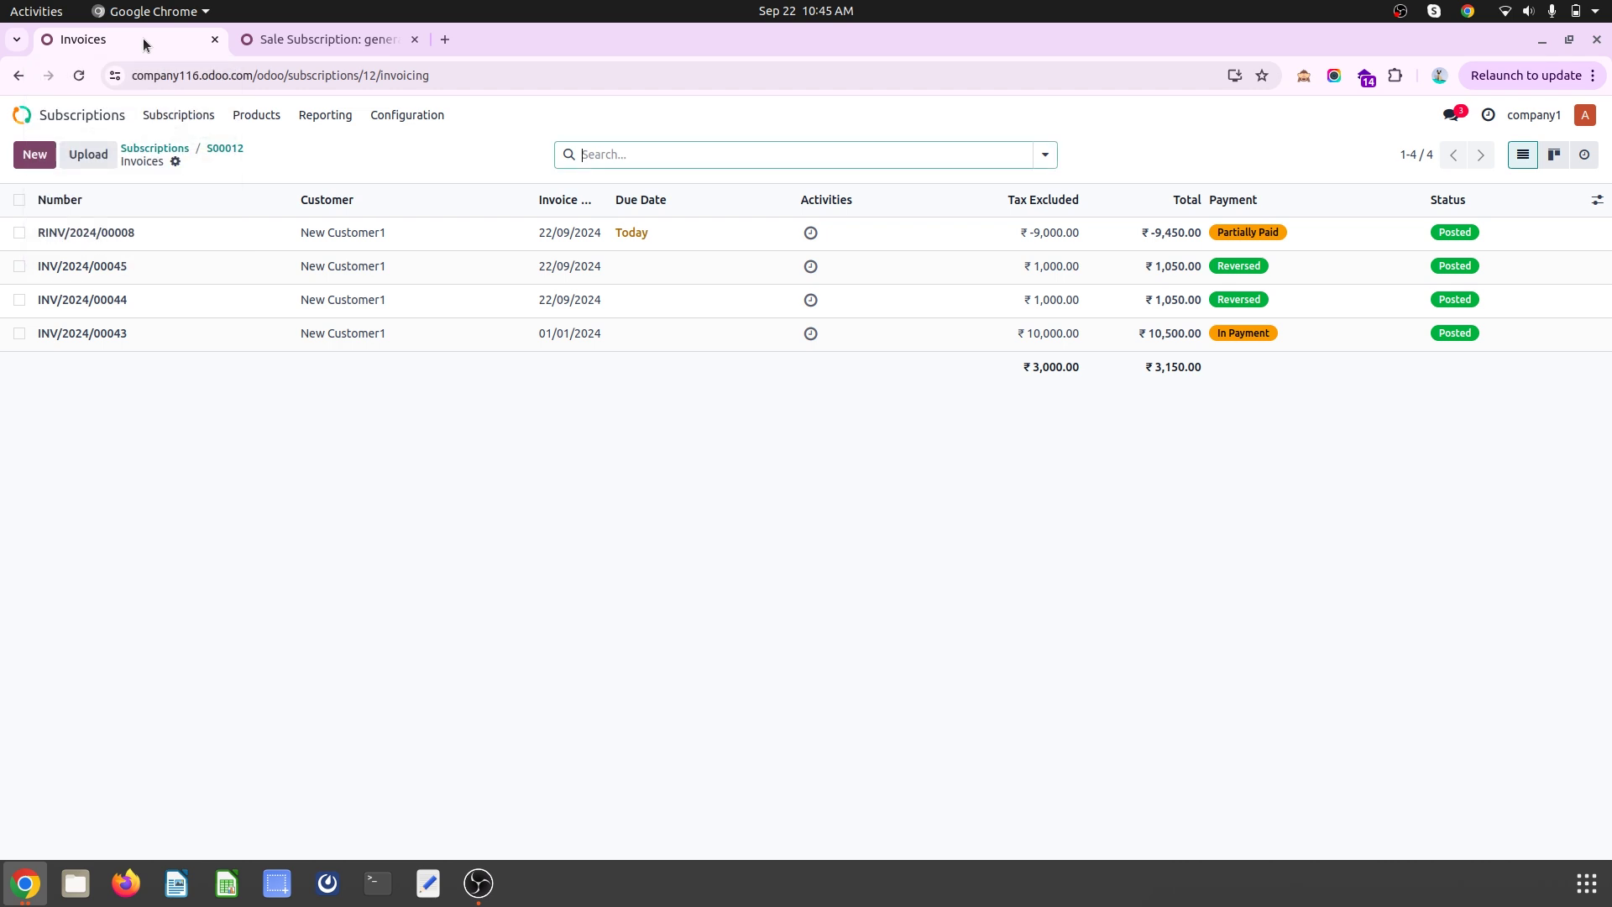
left_click(214, 149)
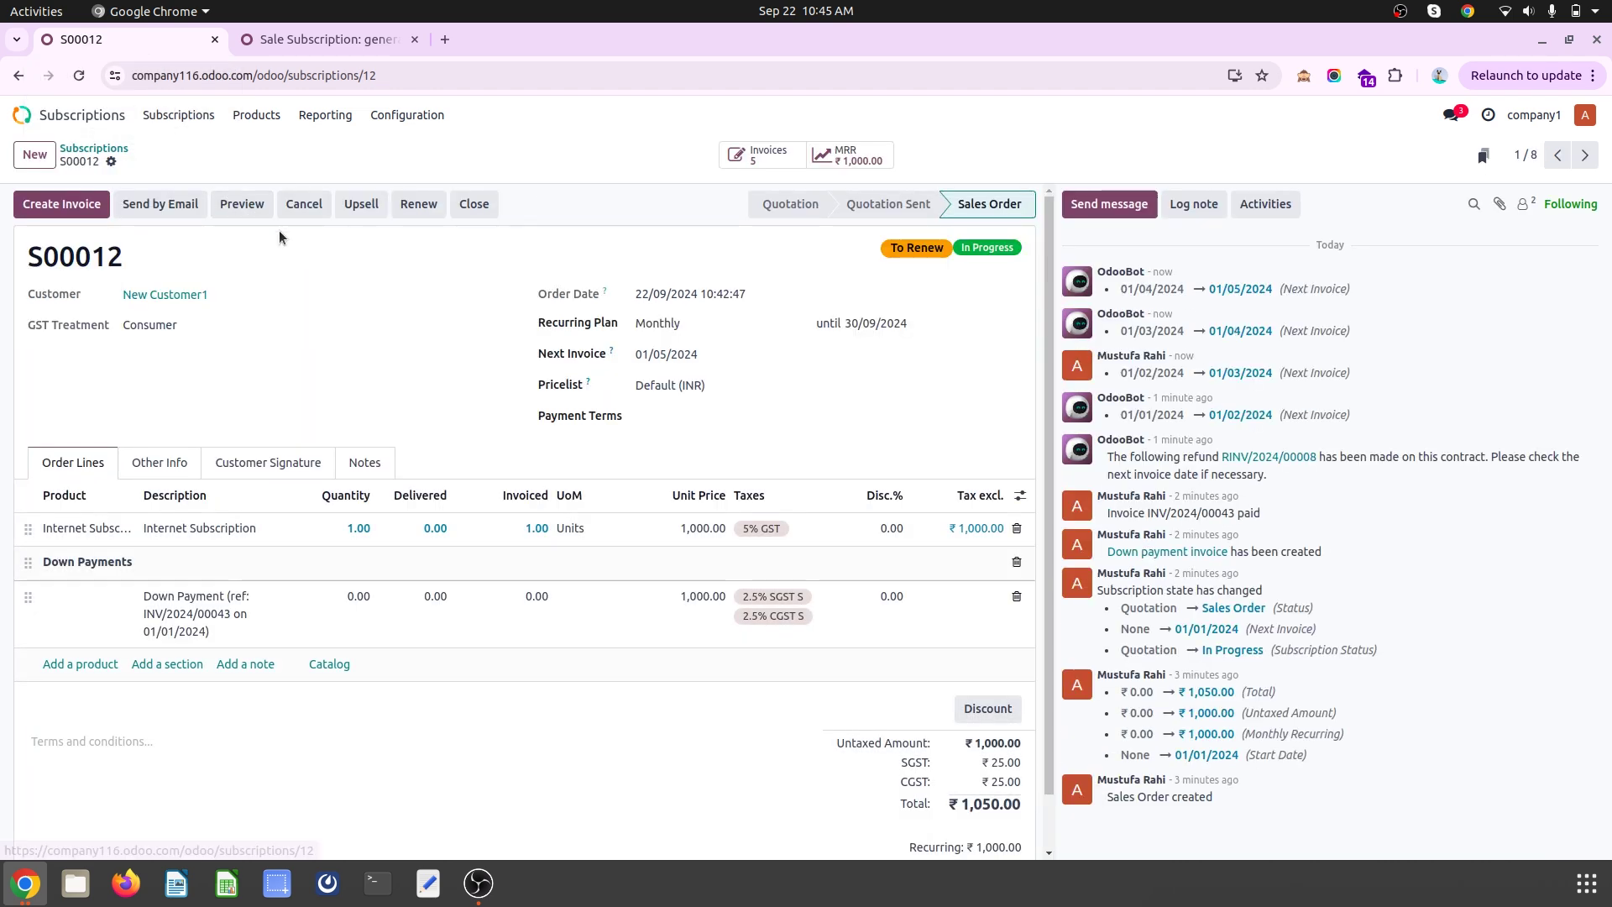
left_click(741, 160)
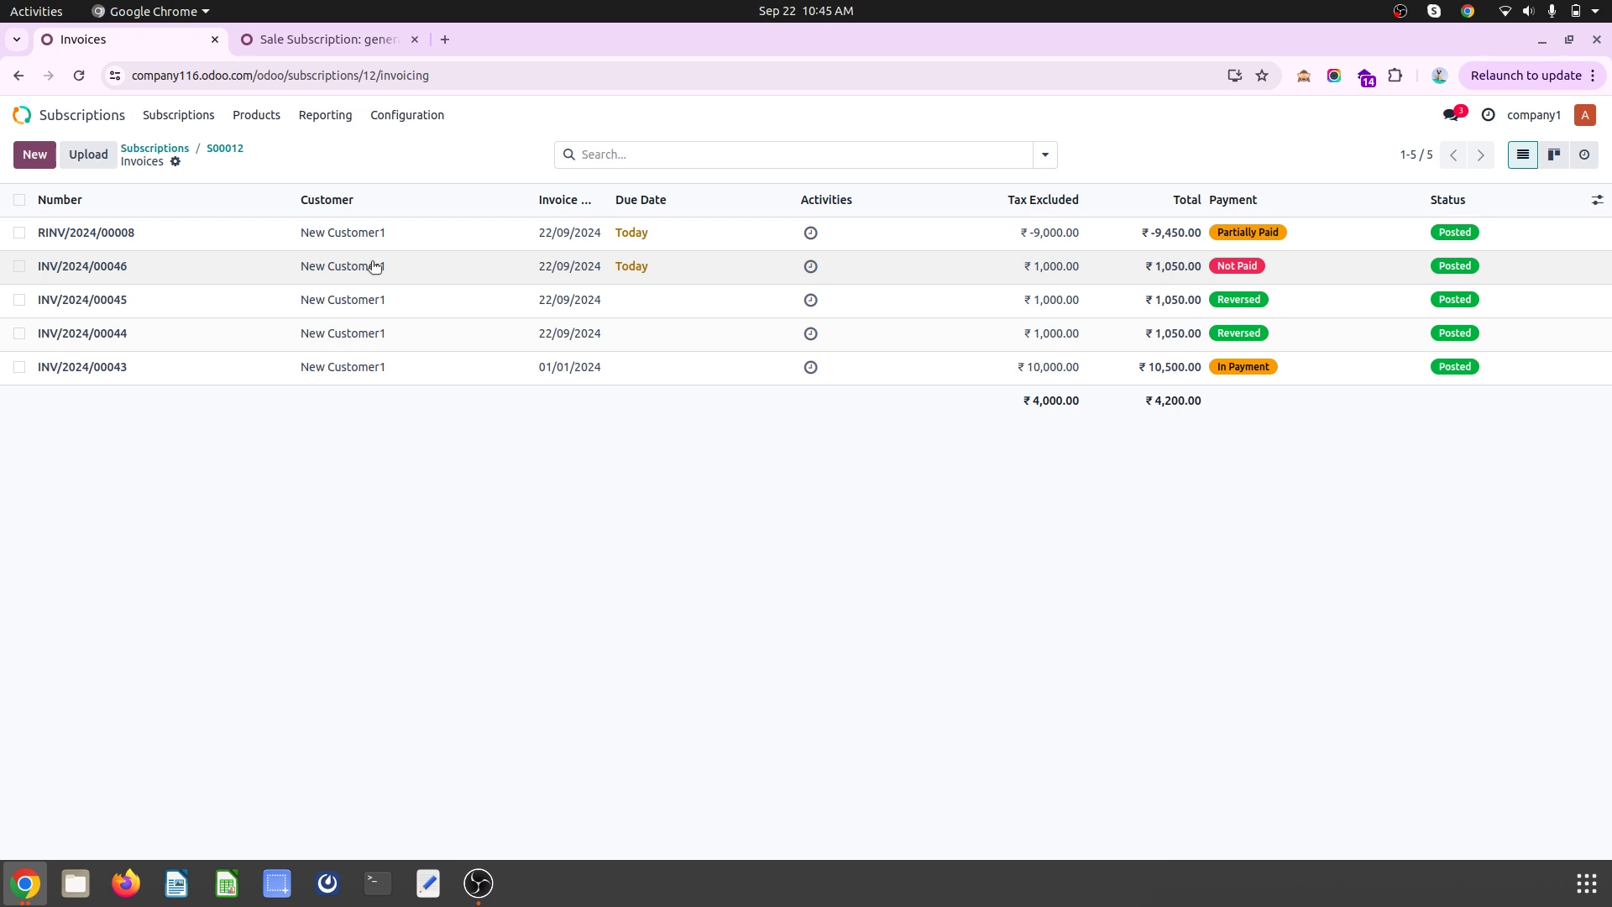
Settle new invoice INV/2024/00046 against credit note RINV/2024/00008
left_click(375, 266)
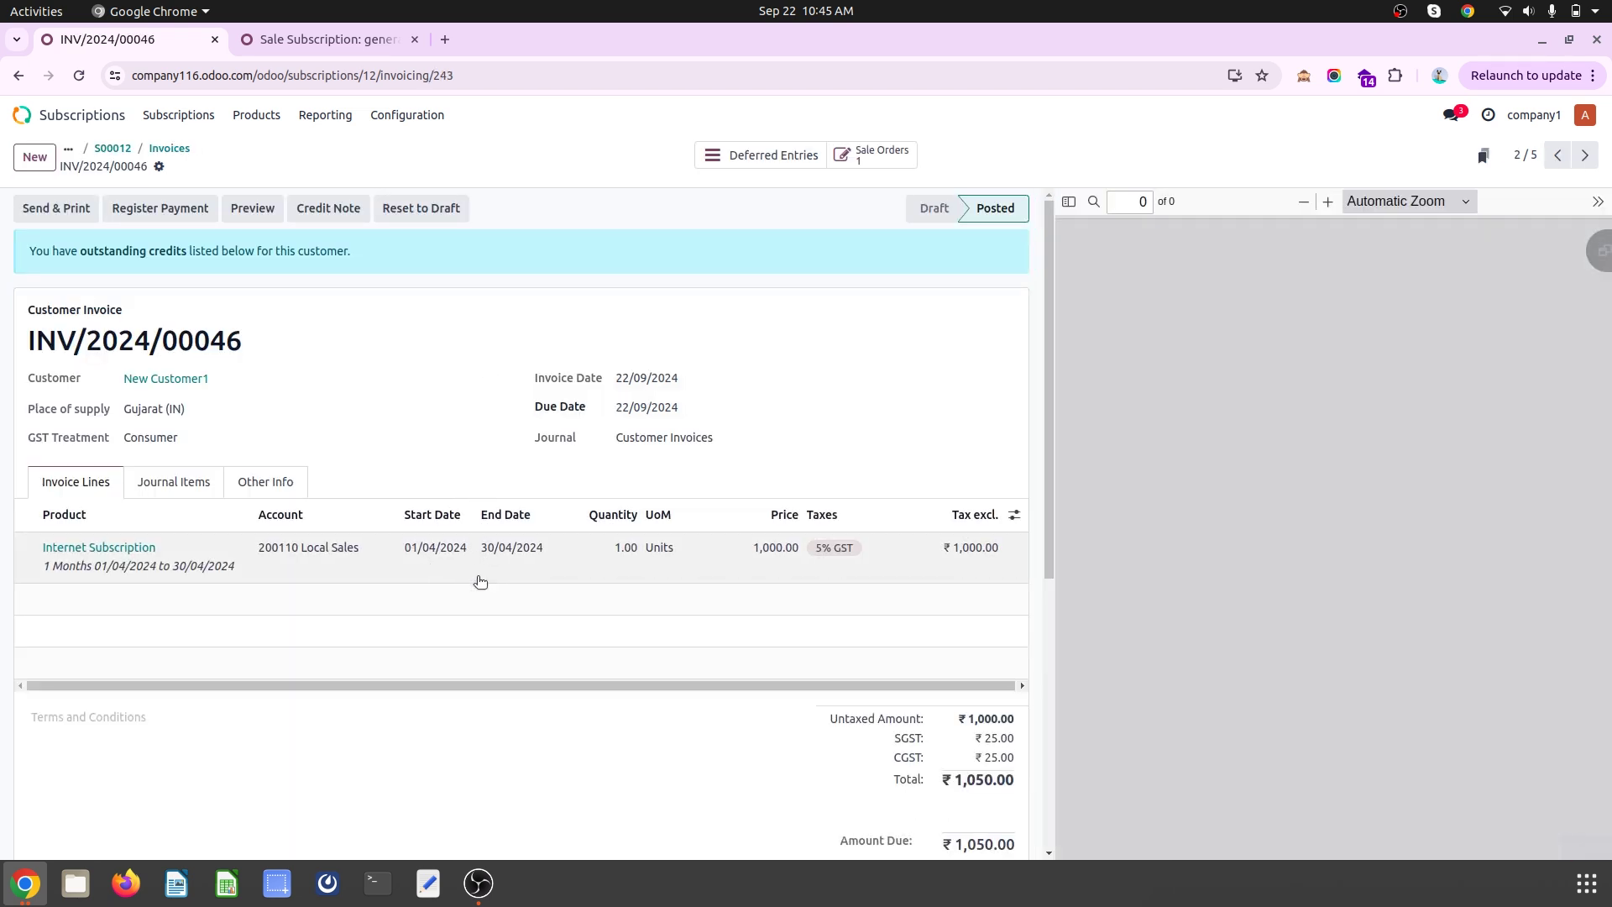
scroll(670, 811, "down", 5)
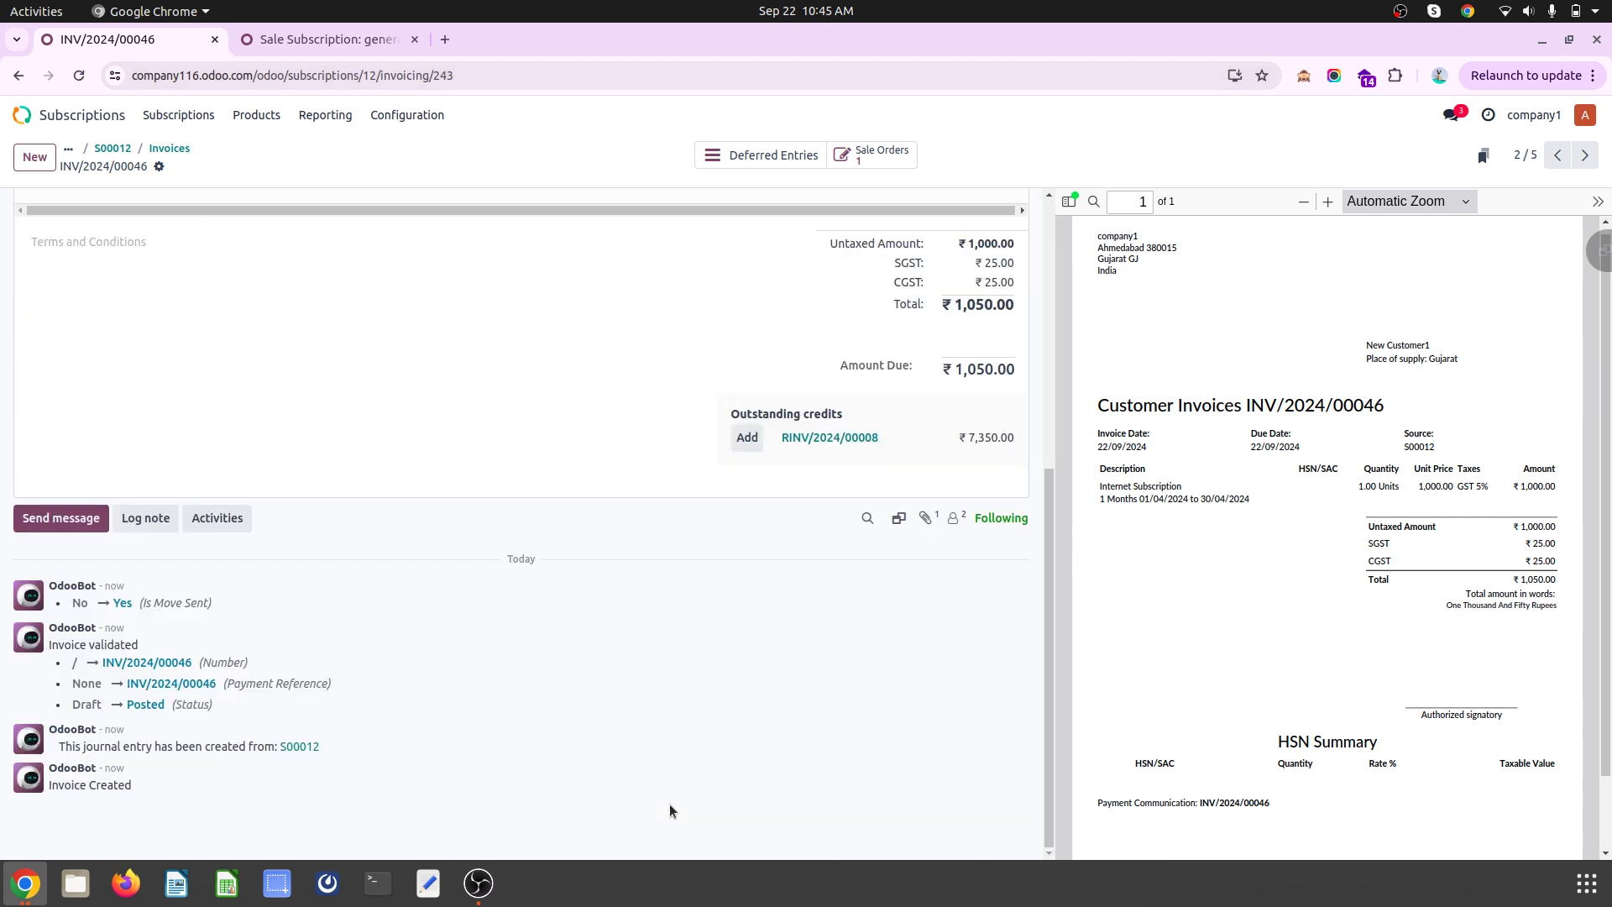
left_click(743, 437)
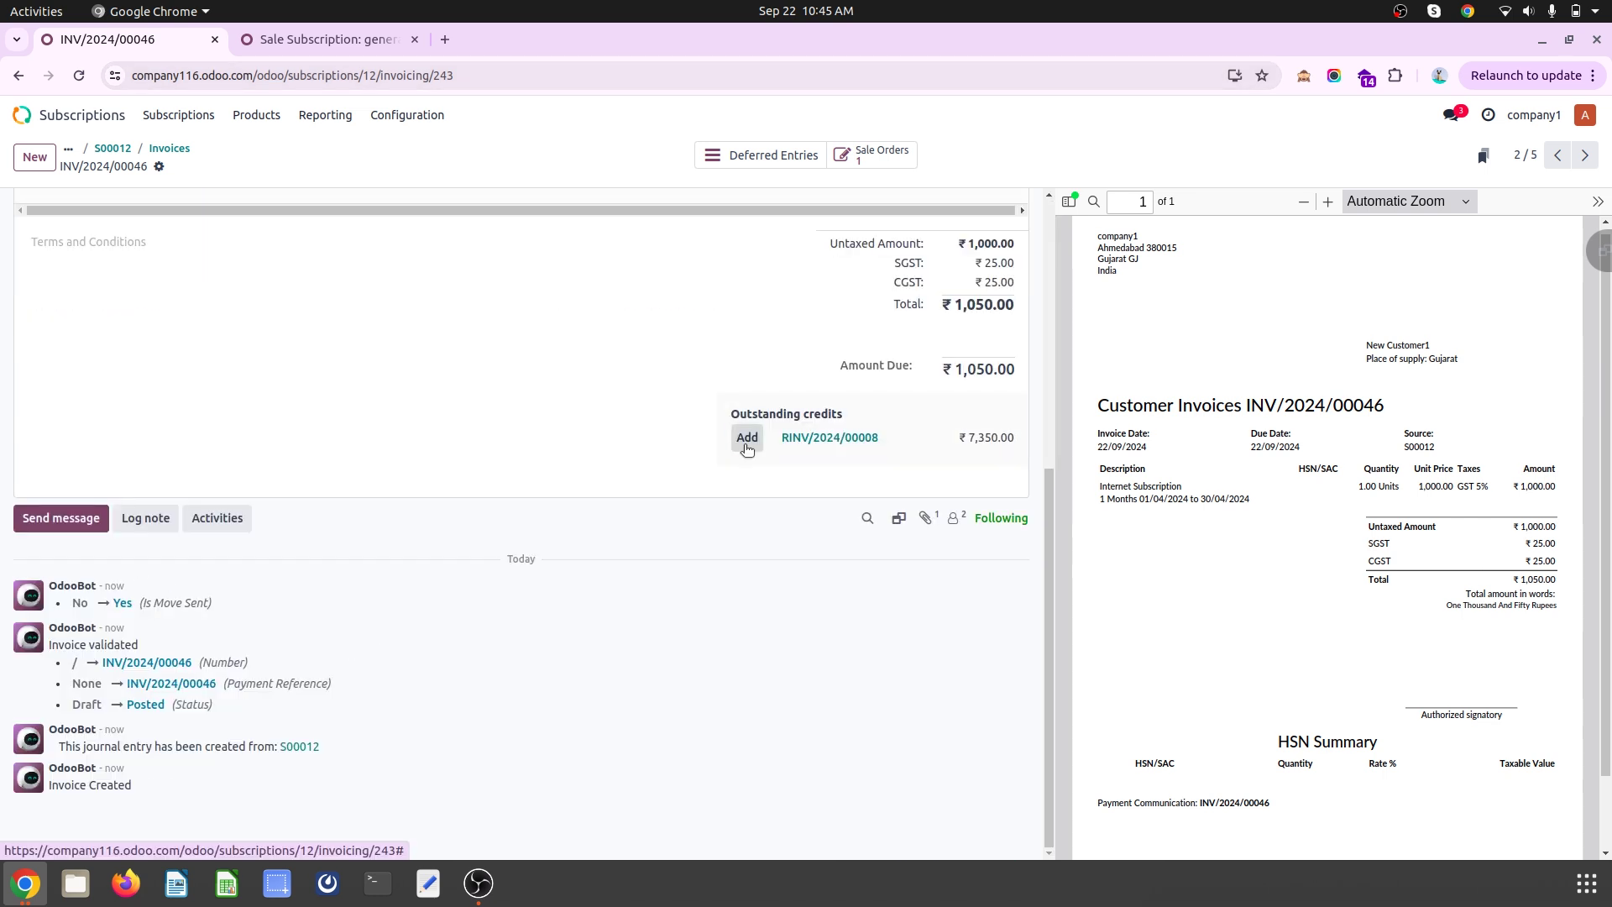
left_click(309, 42)
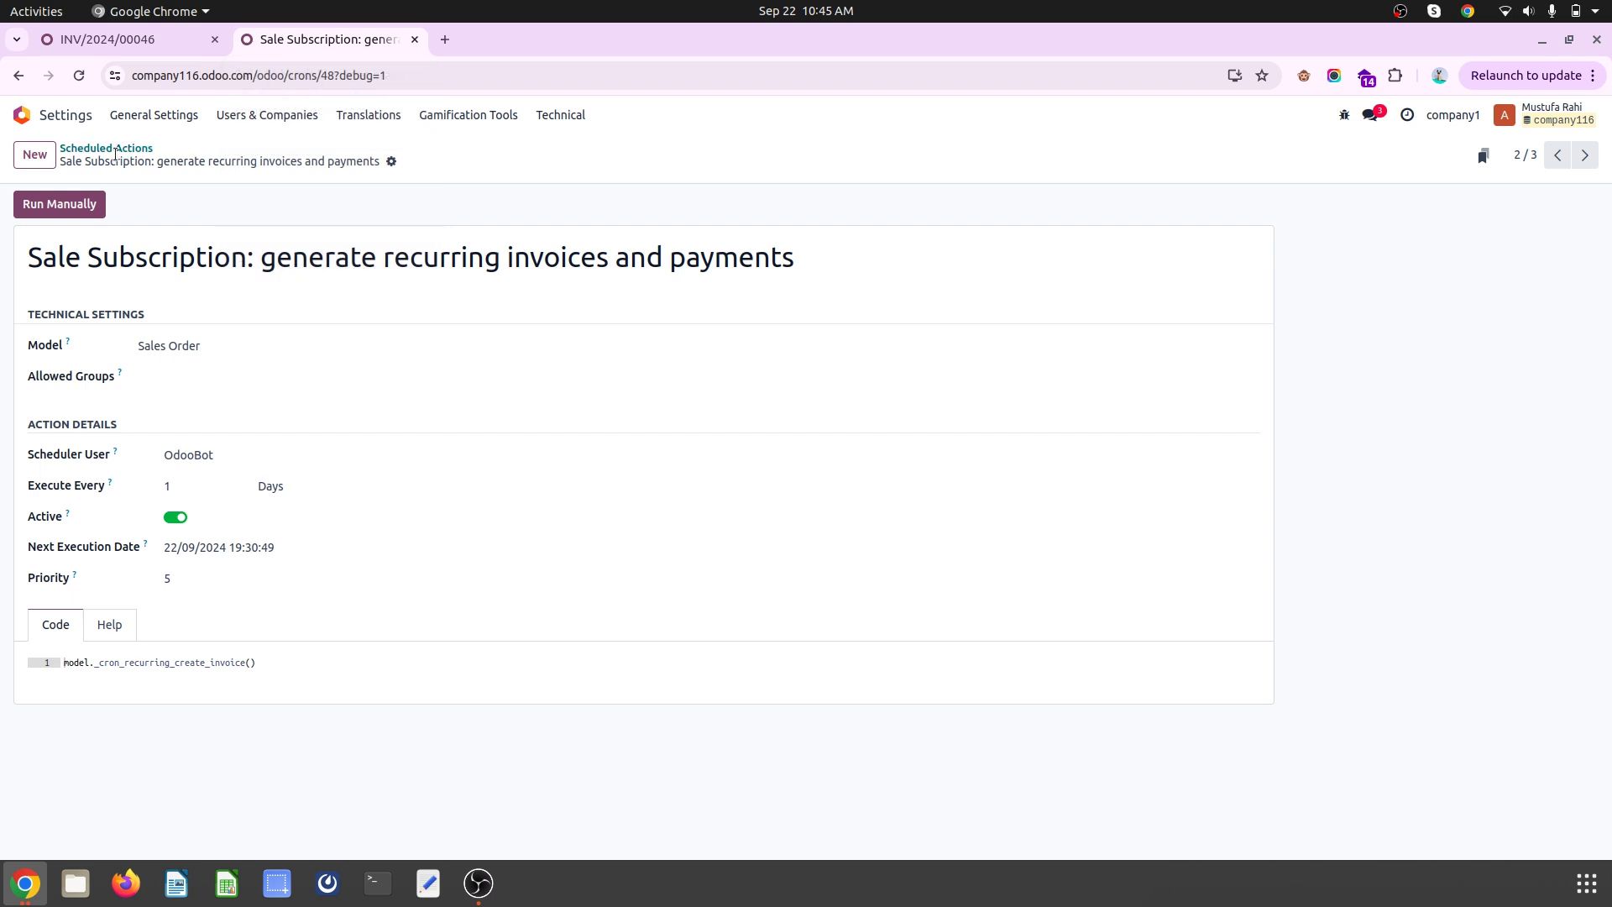
left_click(168, 40)
scroll(535, 358, "up", 5)
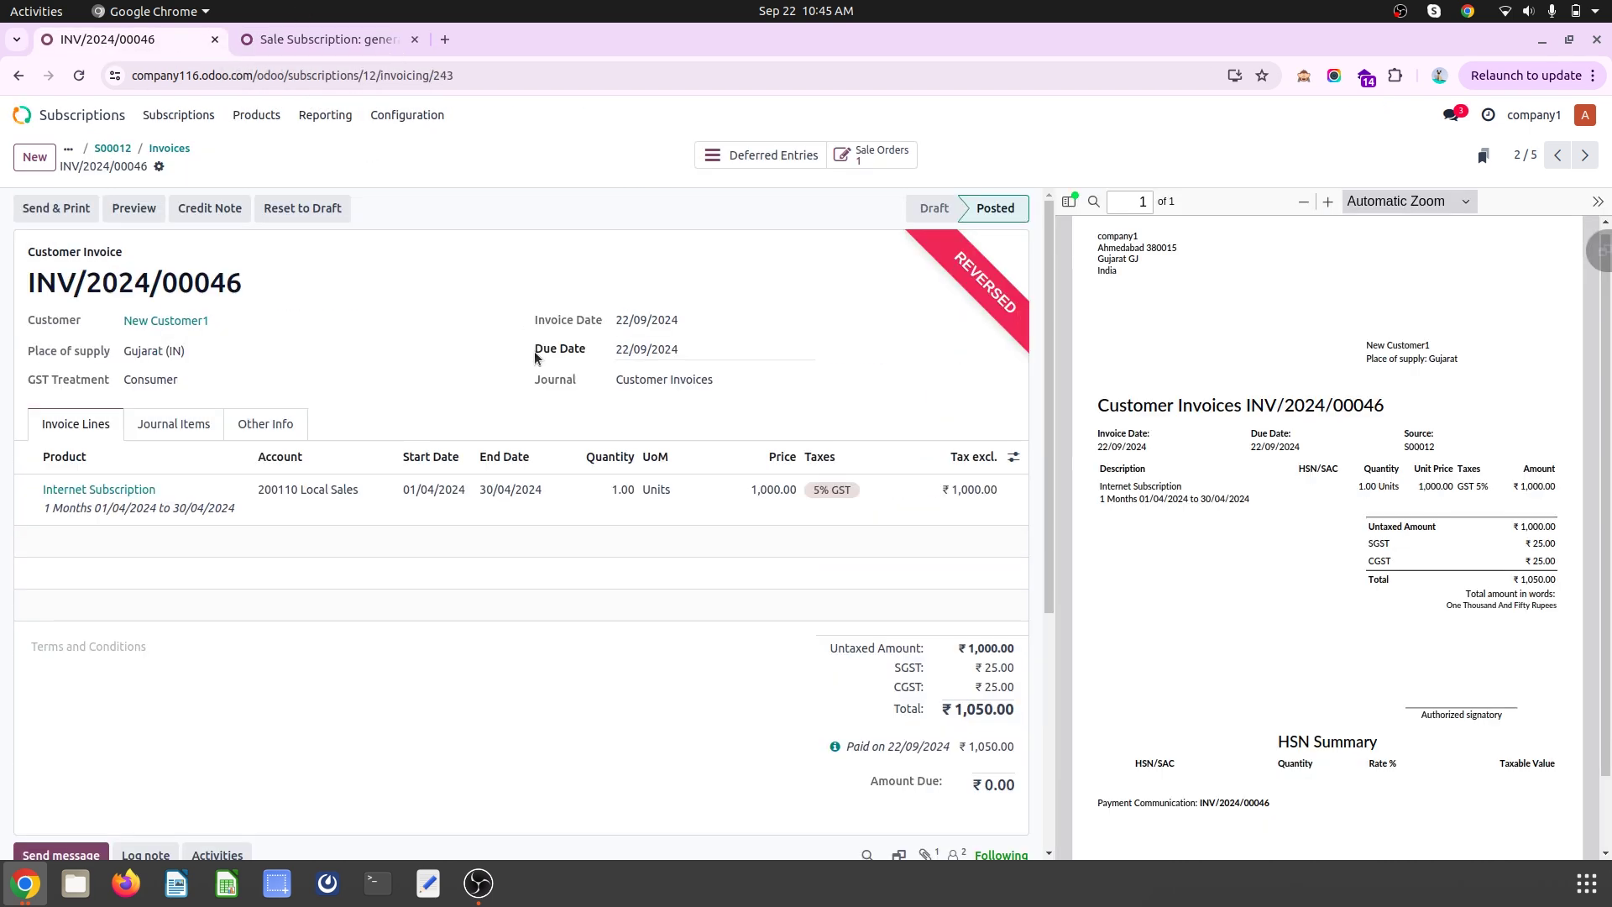
left_click(174, 319)
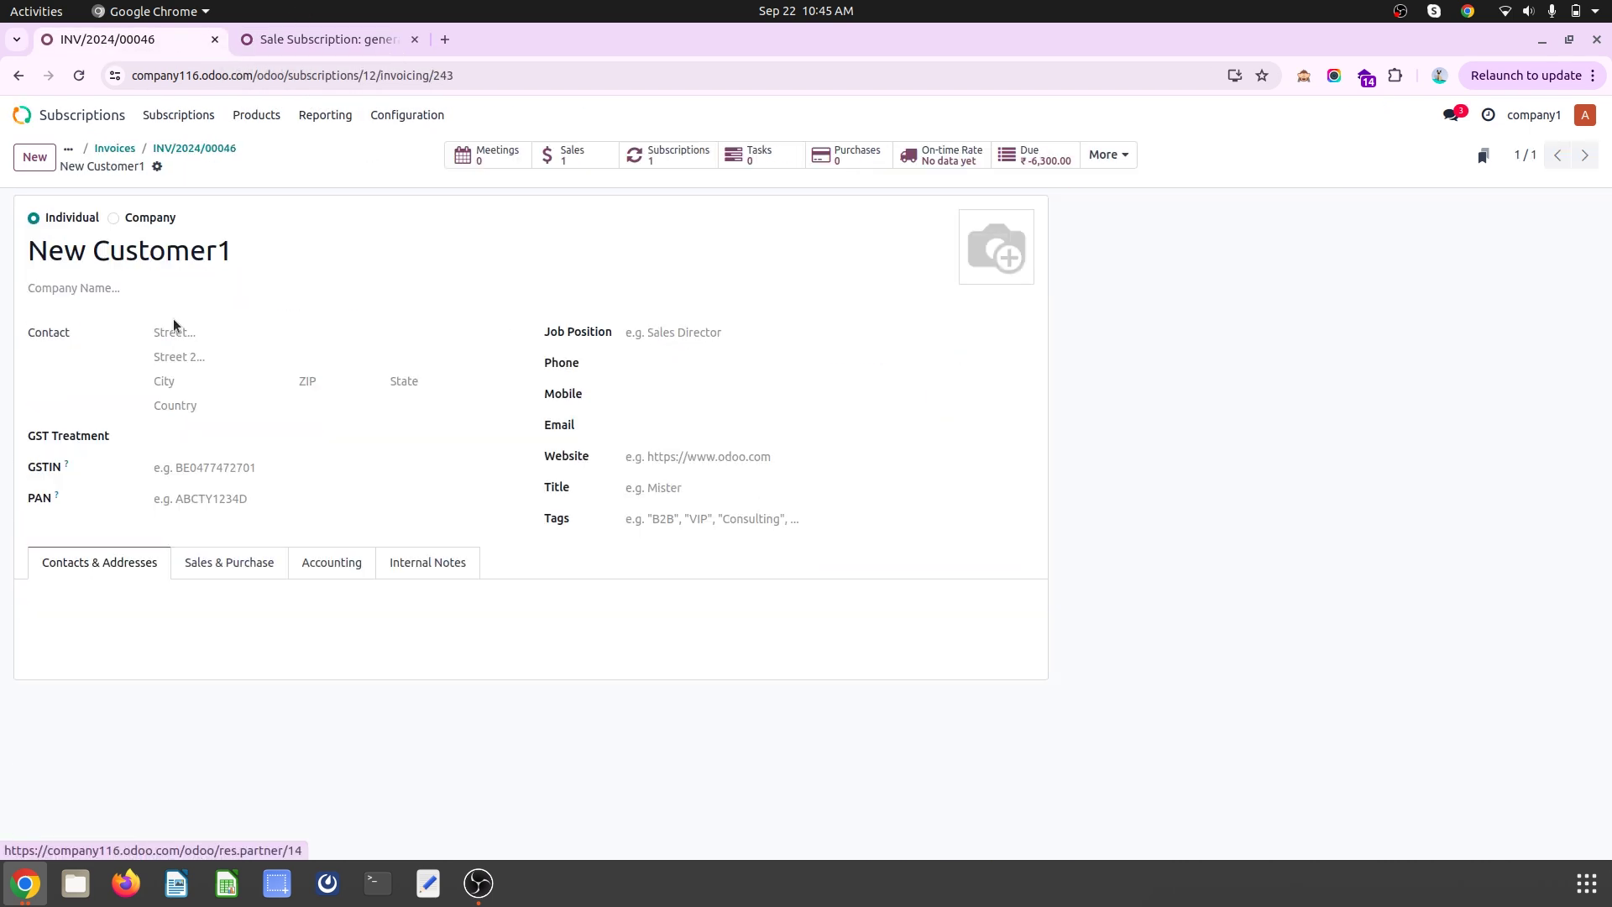
left_click(1122, 160)
left_click(596, 400)
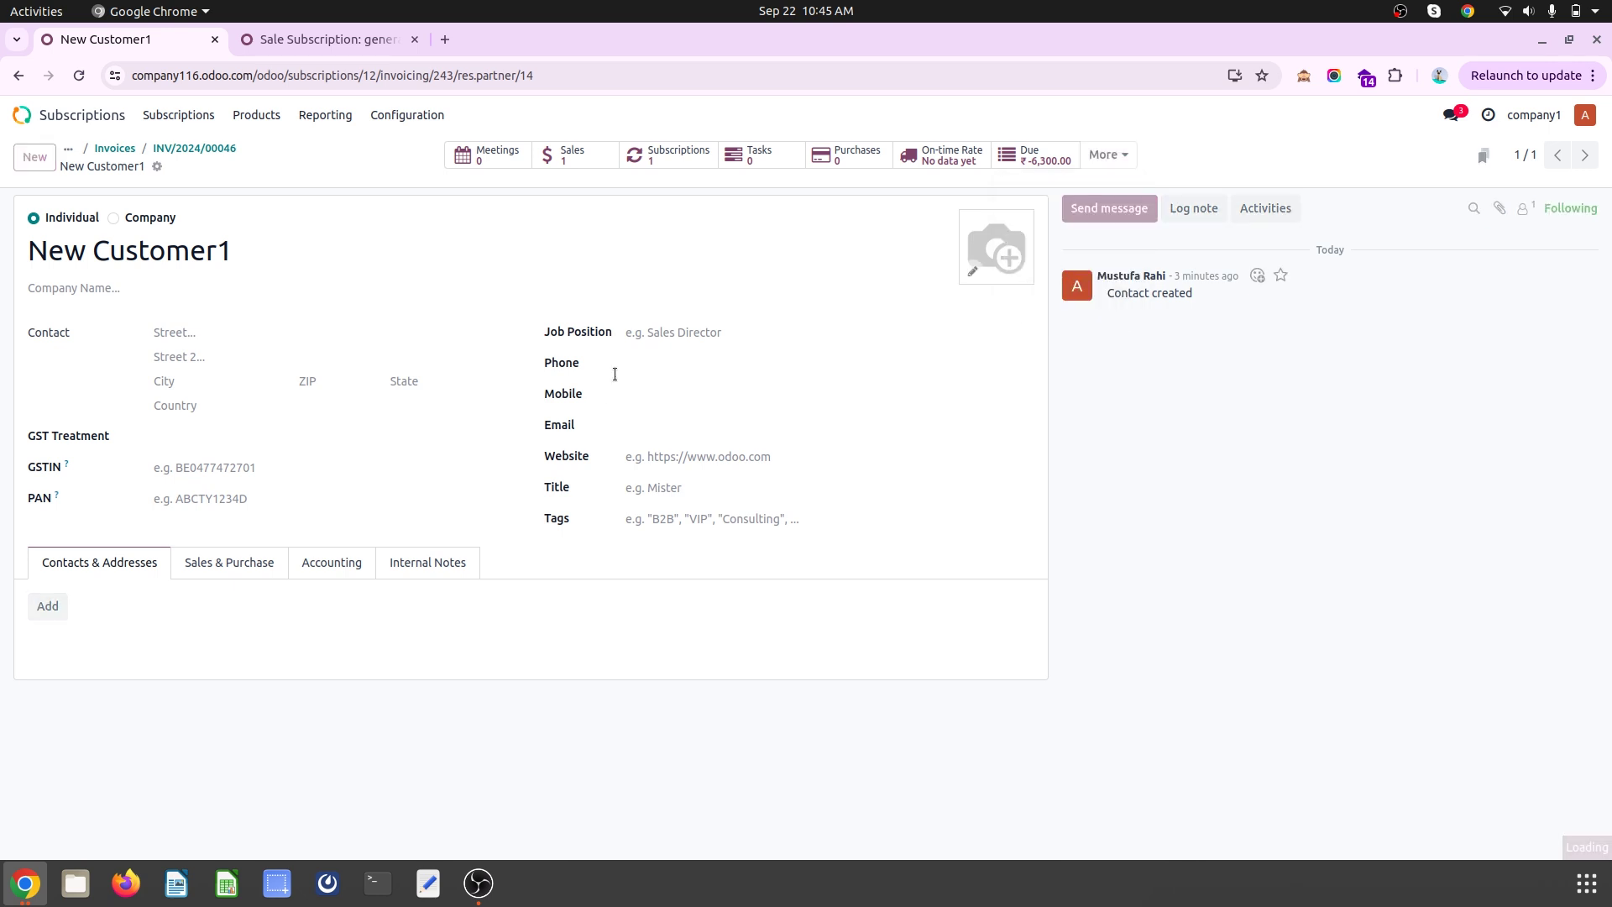
left_click(1033, 155)
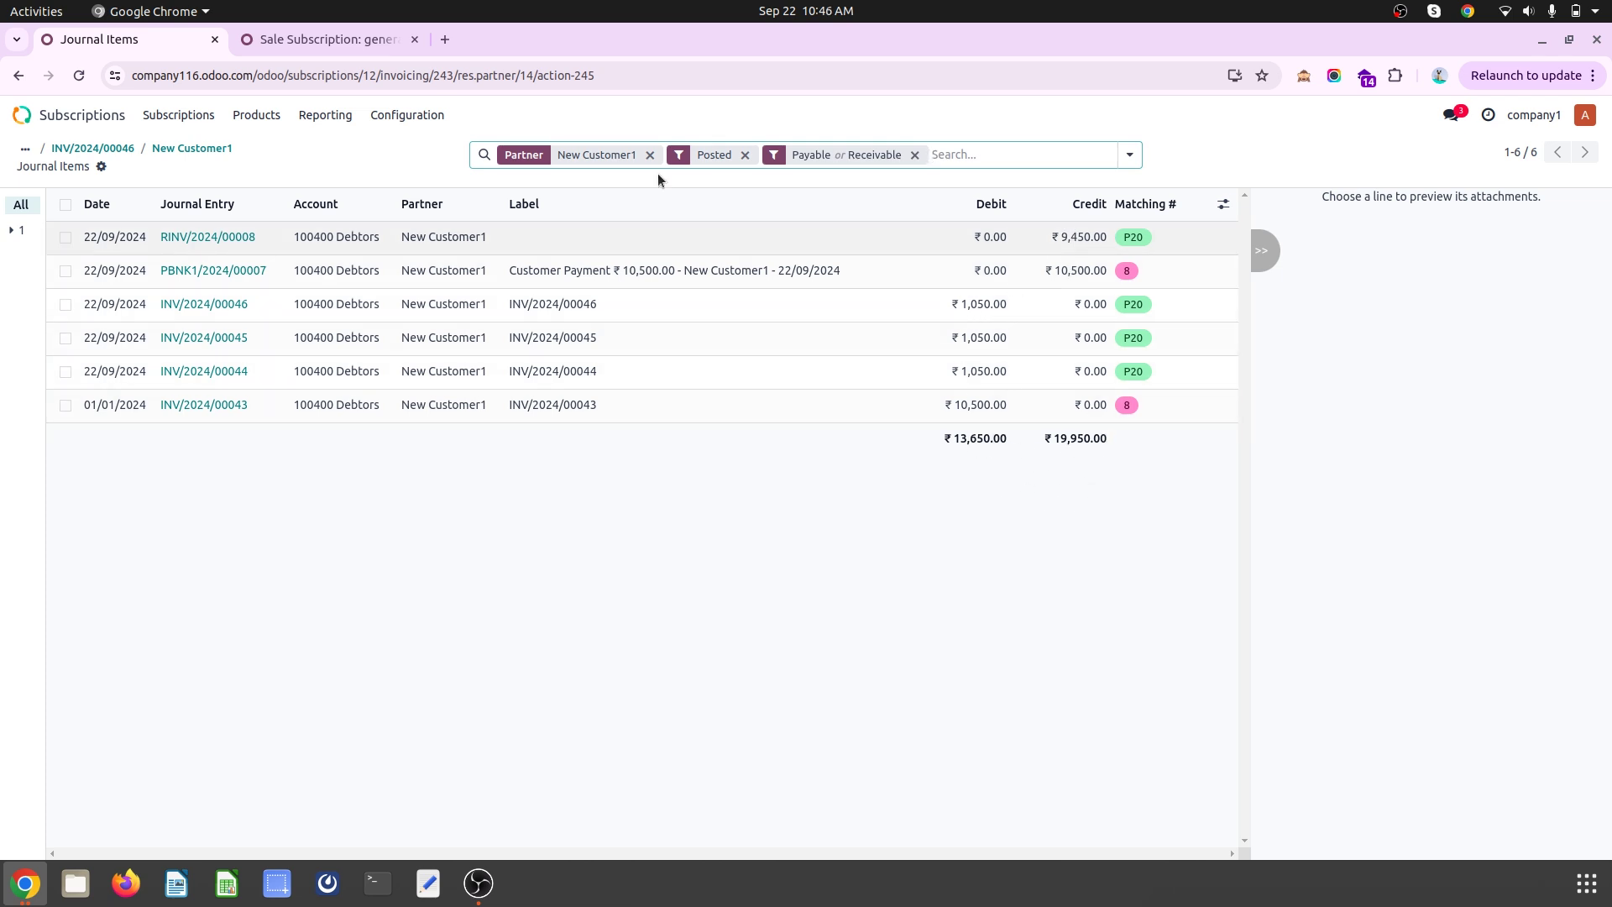
left_click(120, 151)
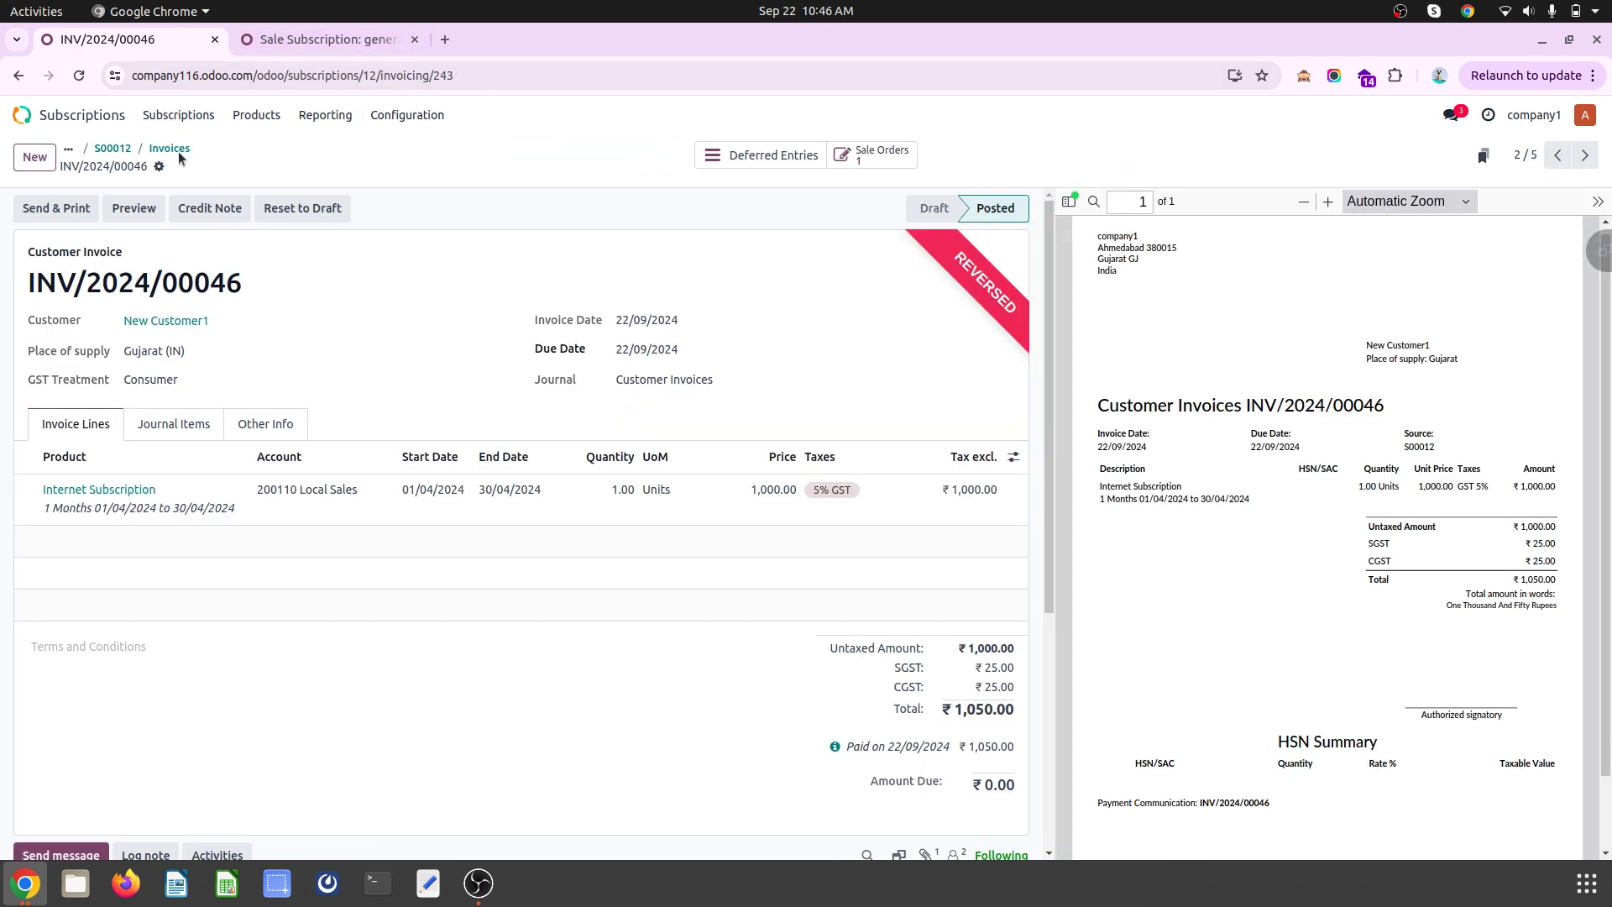
Check credit note RINV/2024/00008 and run recurring invoicing manually
left_click(168, 158)
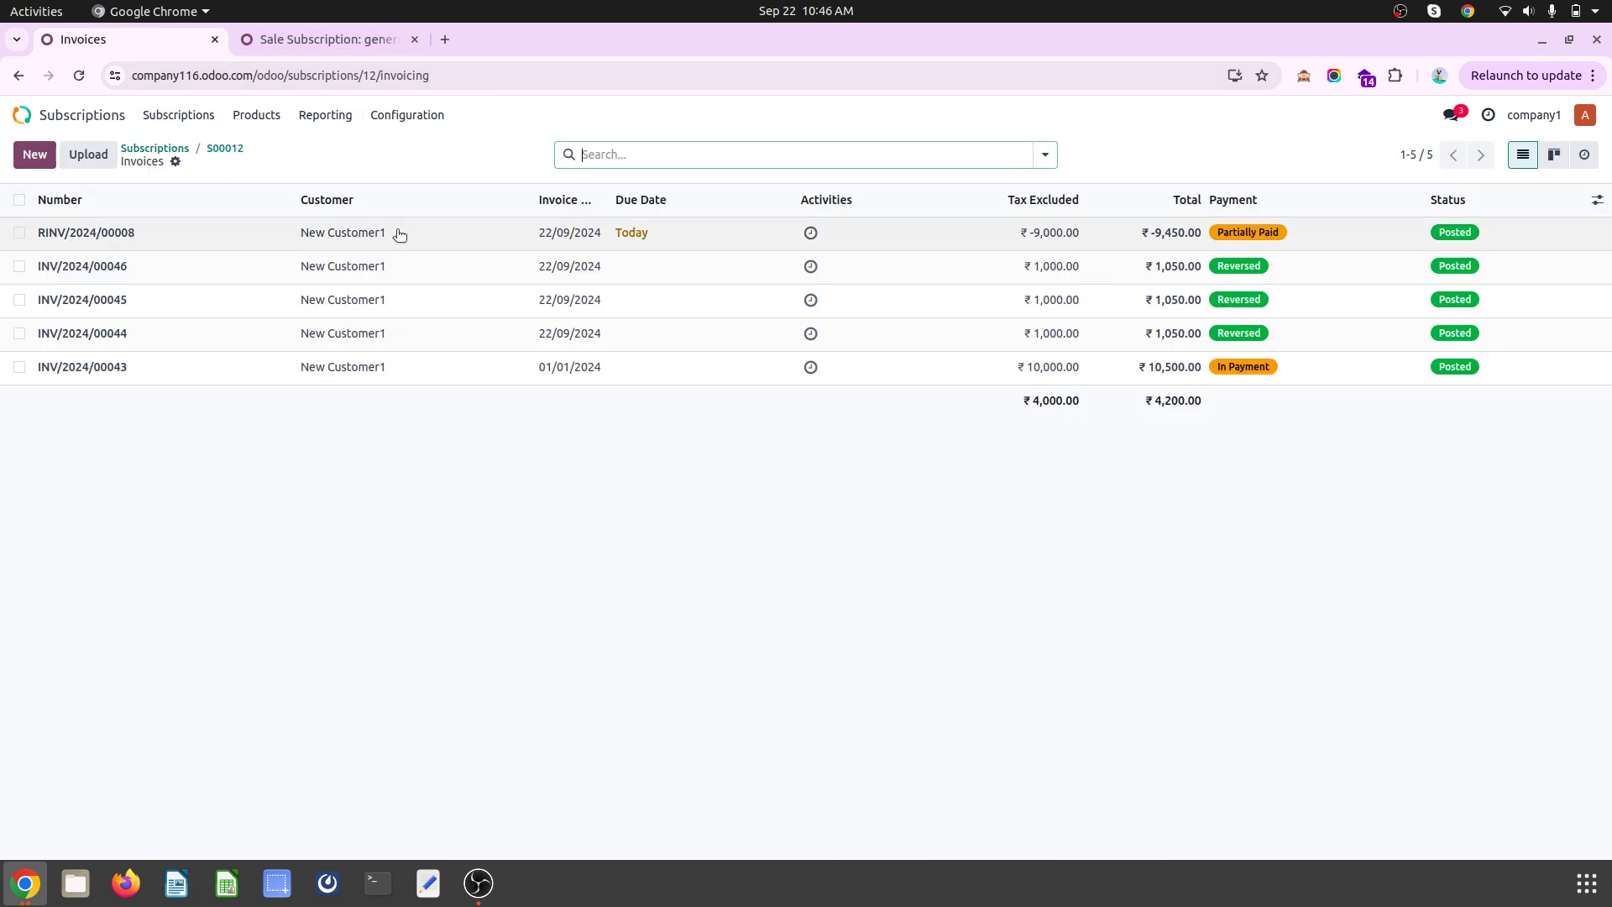
left_click(398, 232)
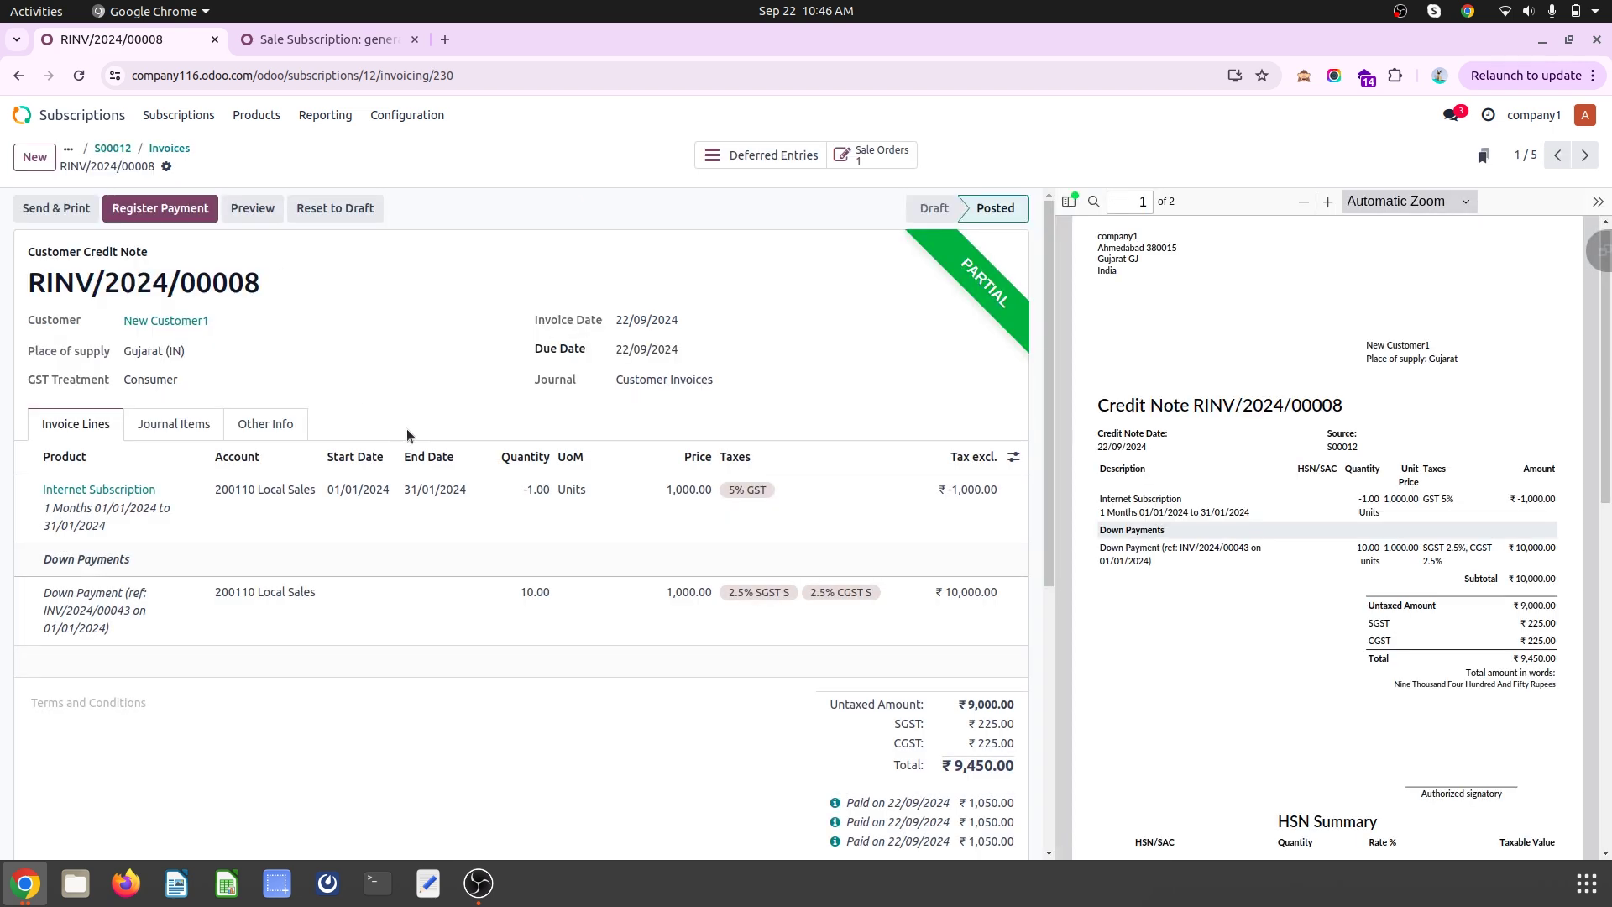
left_click(315, 39)
left_click(67, 206)
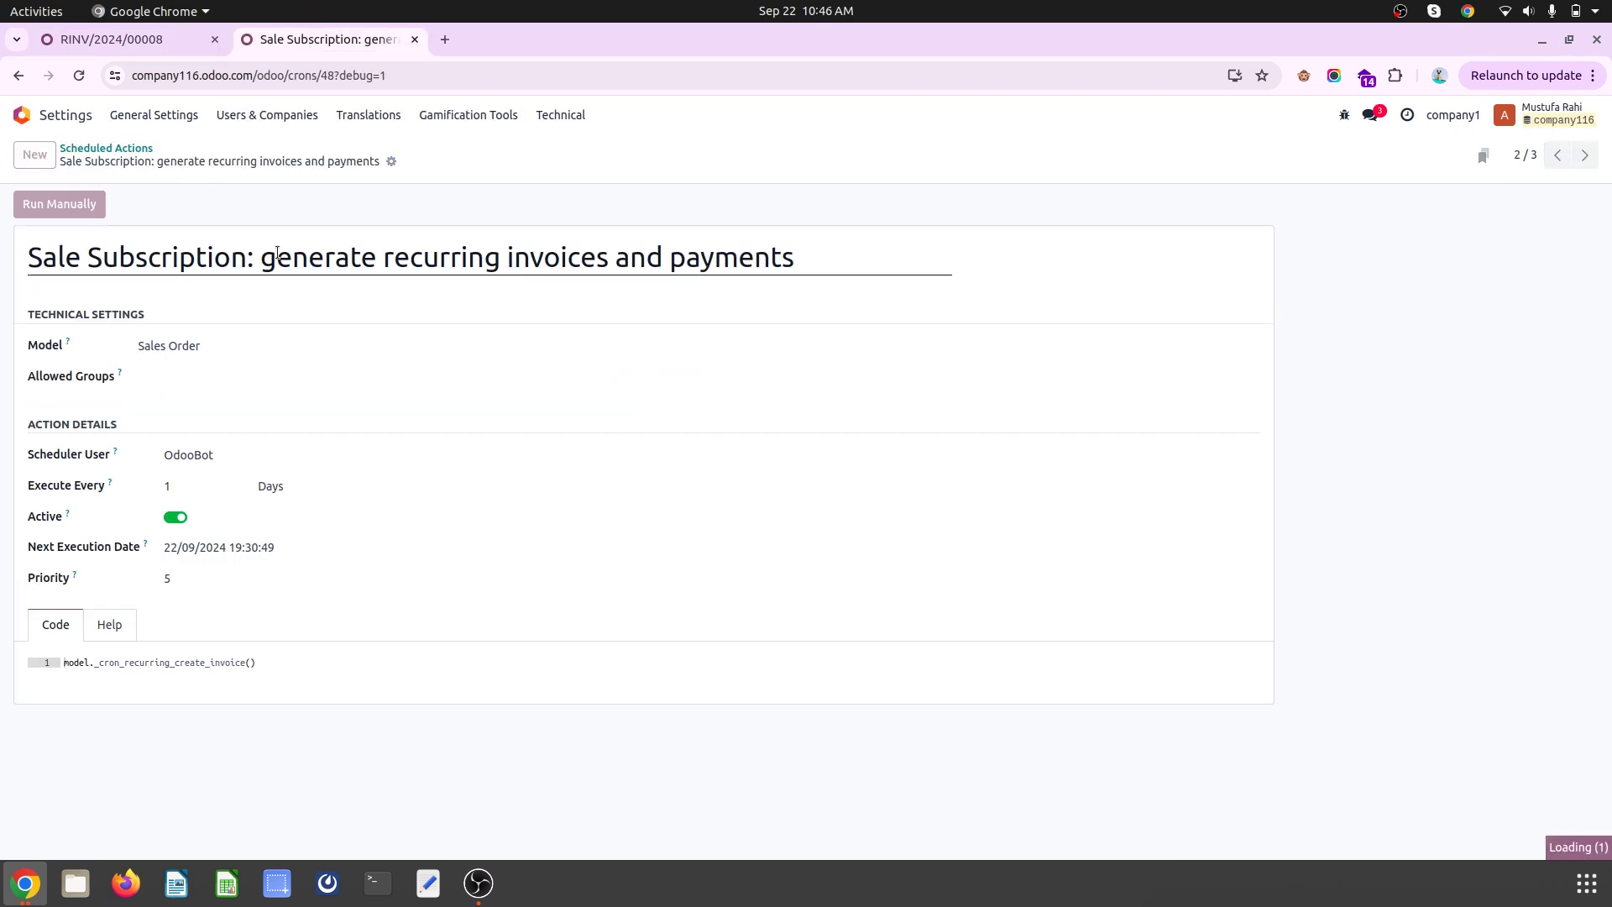
left_click(171, 39)
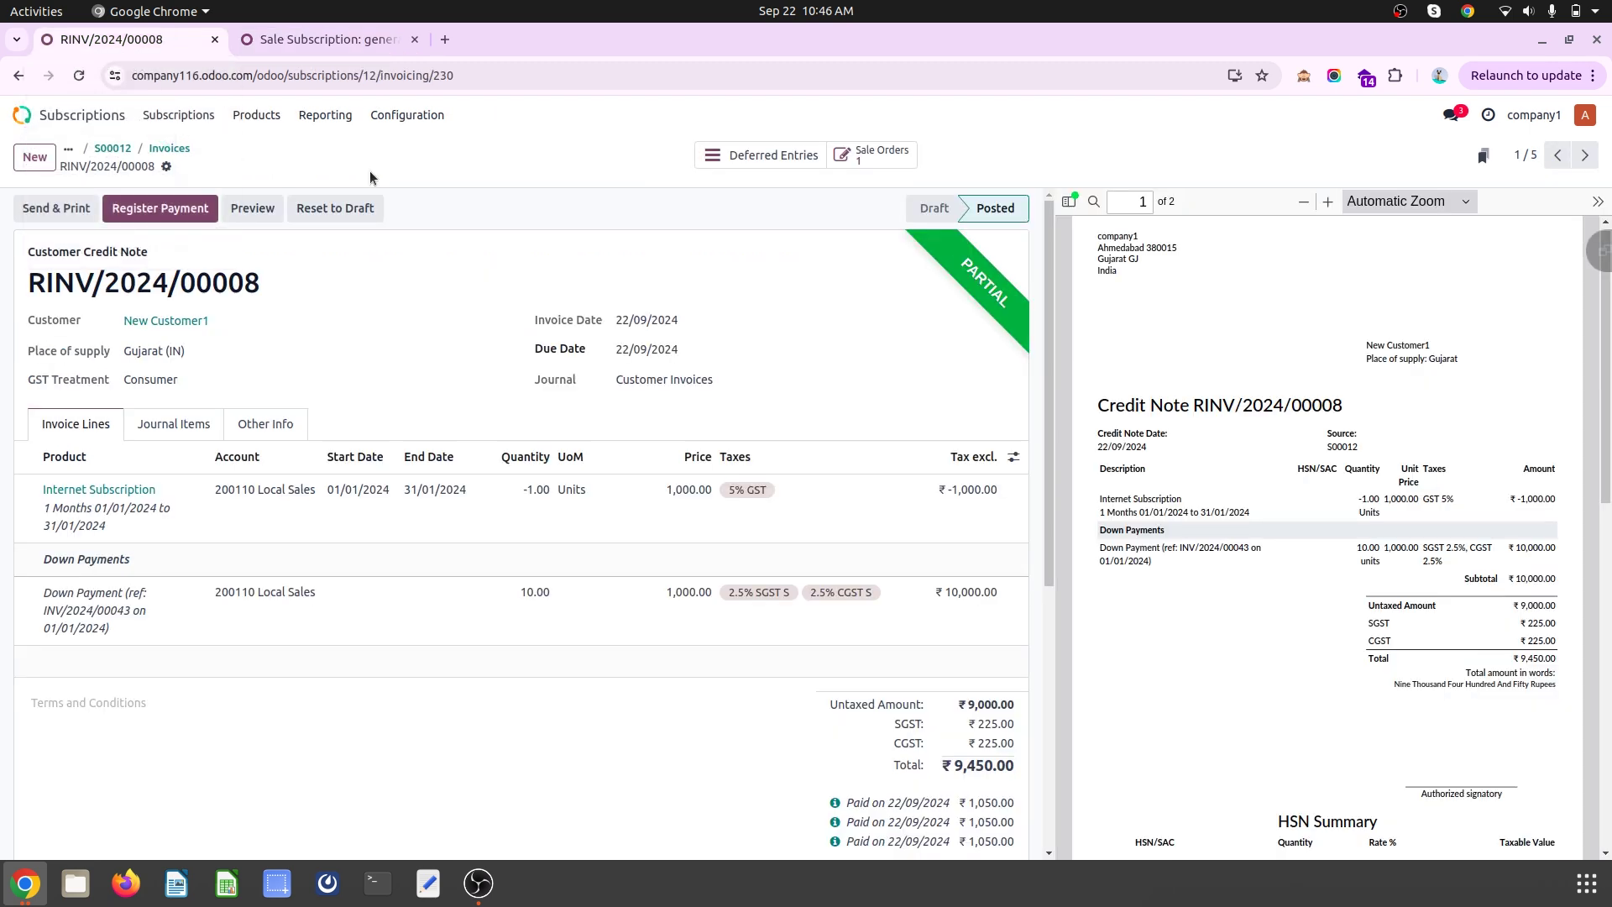
Settle new invoice INV/2024/00047 against credit RINV/2024/00008
left_click(147, 149)
left_click(201, 146)
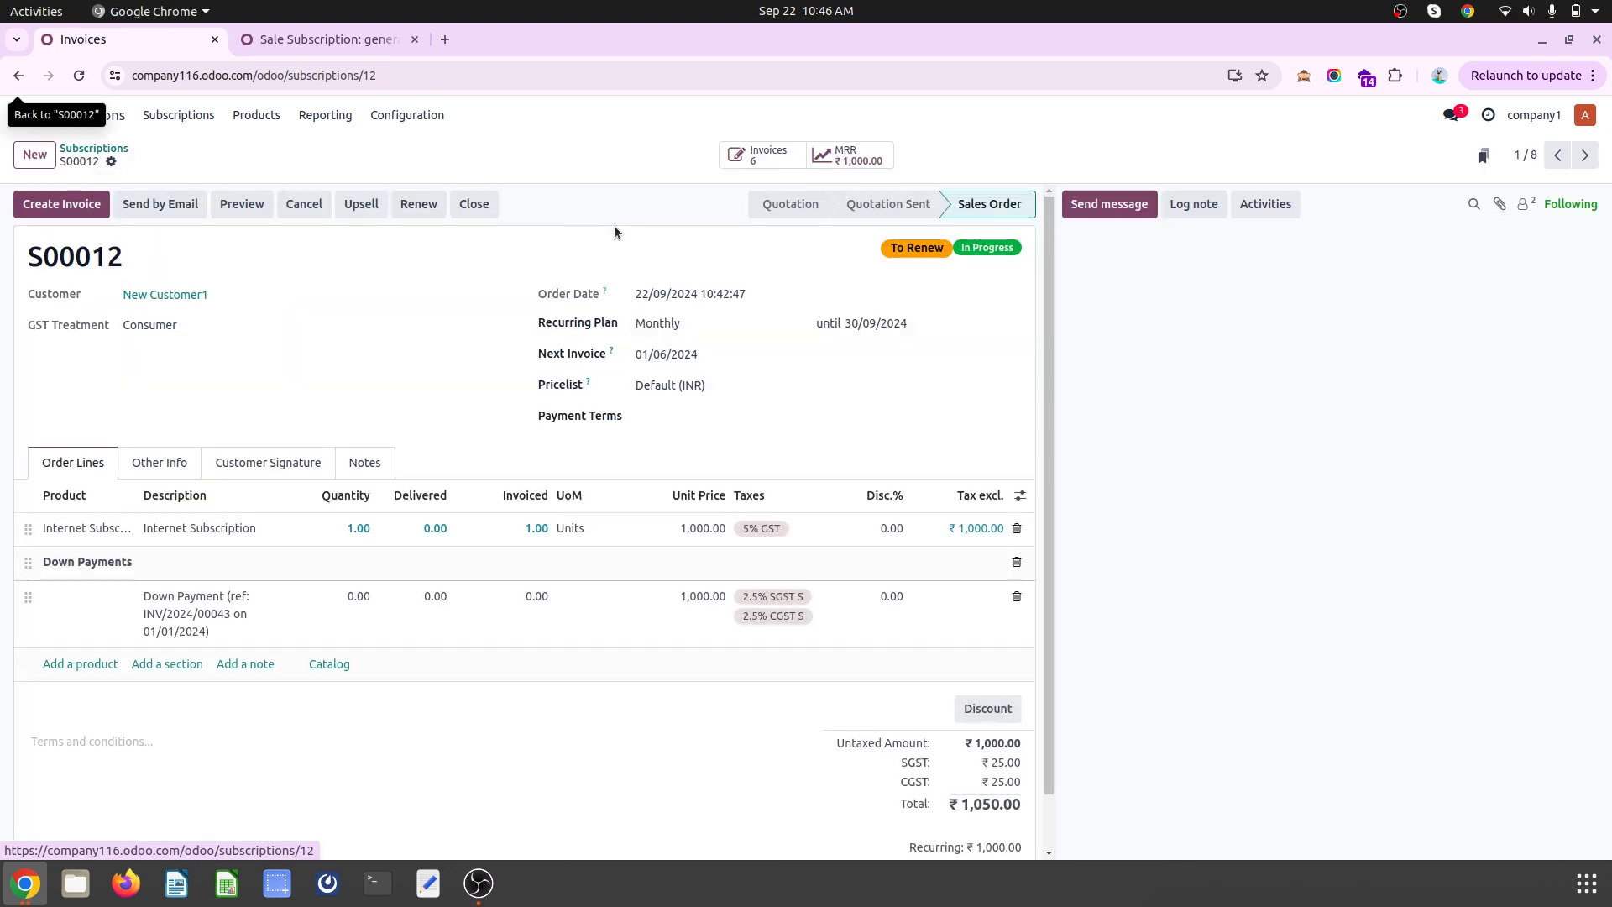
left_click(763, 160)
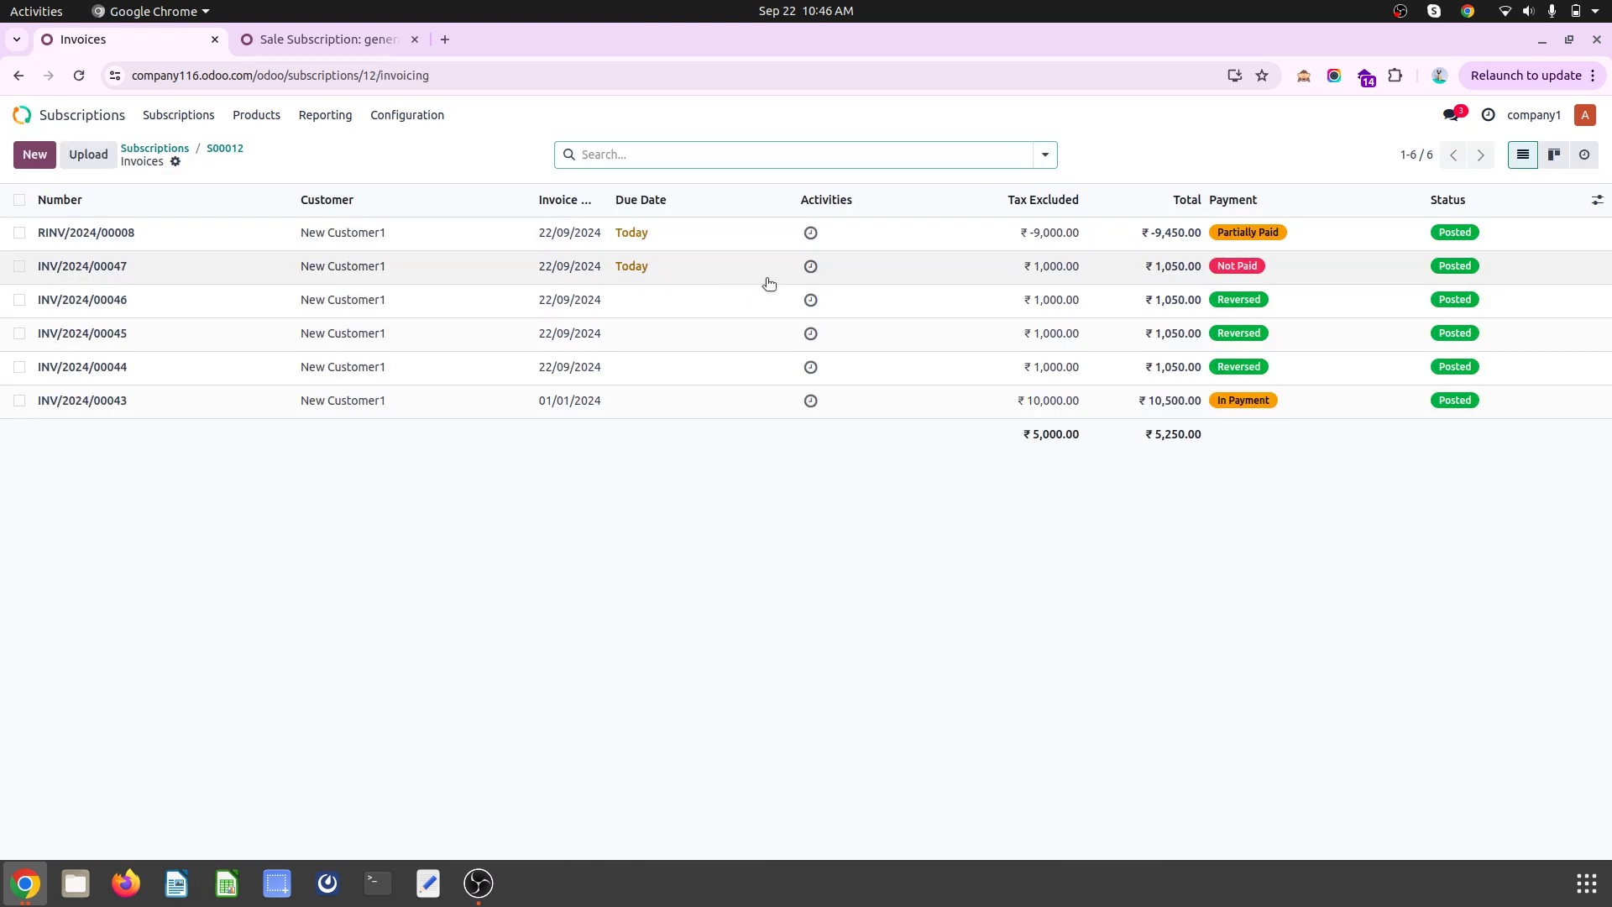
left_click(762, 275)
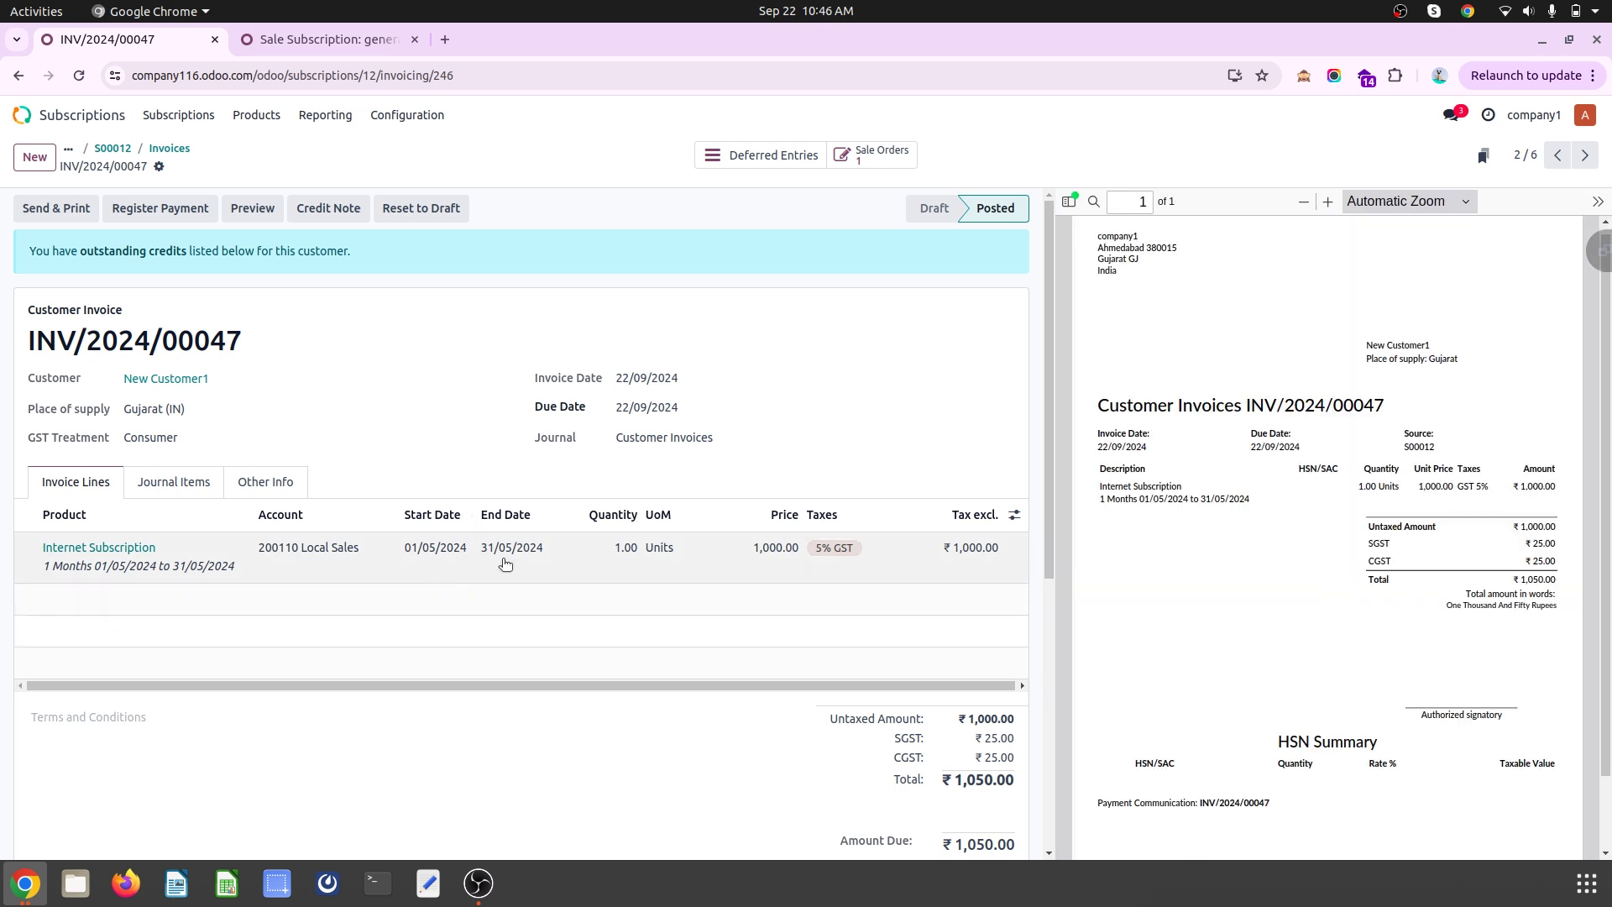
scroll(712, 698, "down", 2)
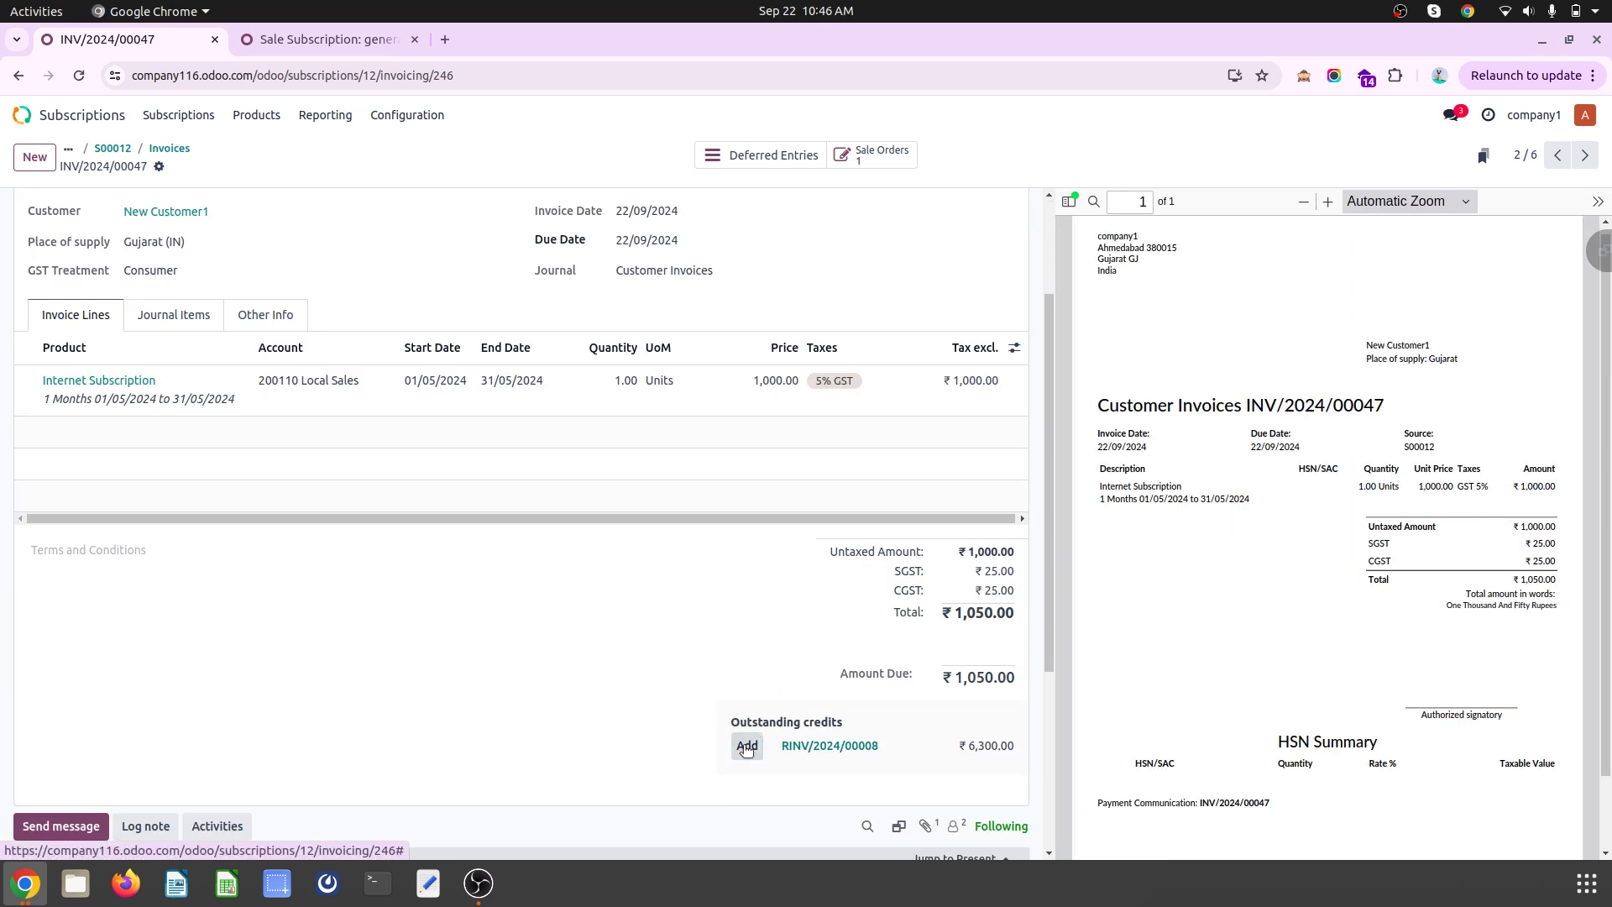
left_click(739, 745)
Run recurring invoicing again and return to paid invoice INV/2024/00047
left_click(310, 37)
left_click(72, 198)
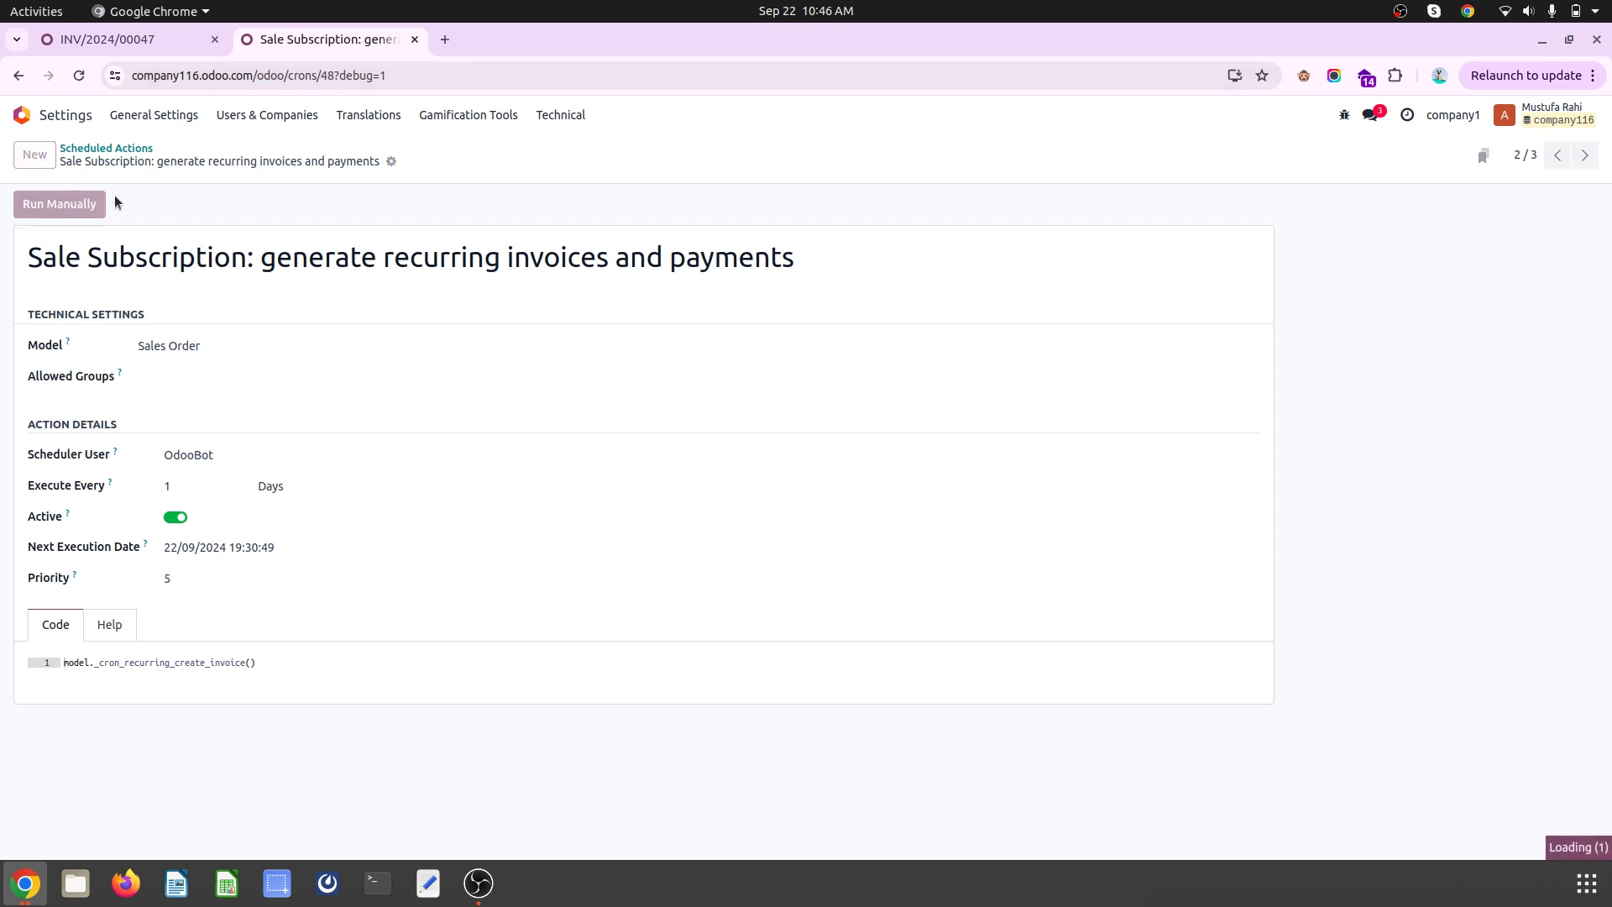
left_click(73, 200)
left_click(114, 39)
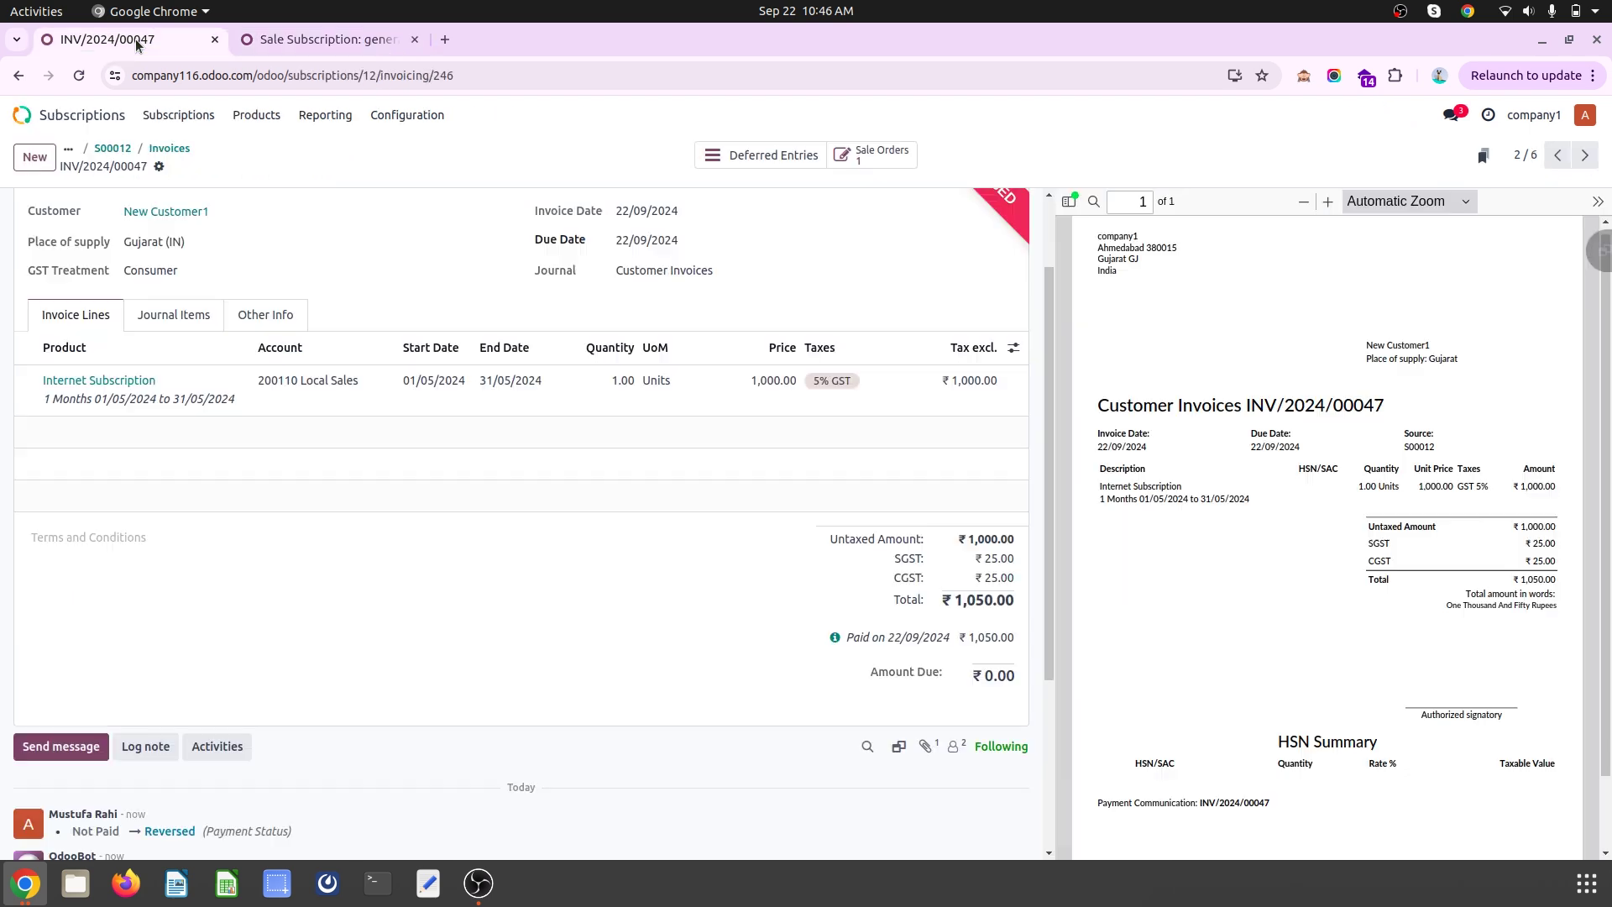
Apply the RINV/2024/00008 credit to S00012's invoices INV/2024/00048 and INV/2024/00049
left_click(177, 150)
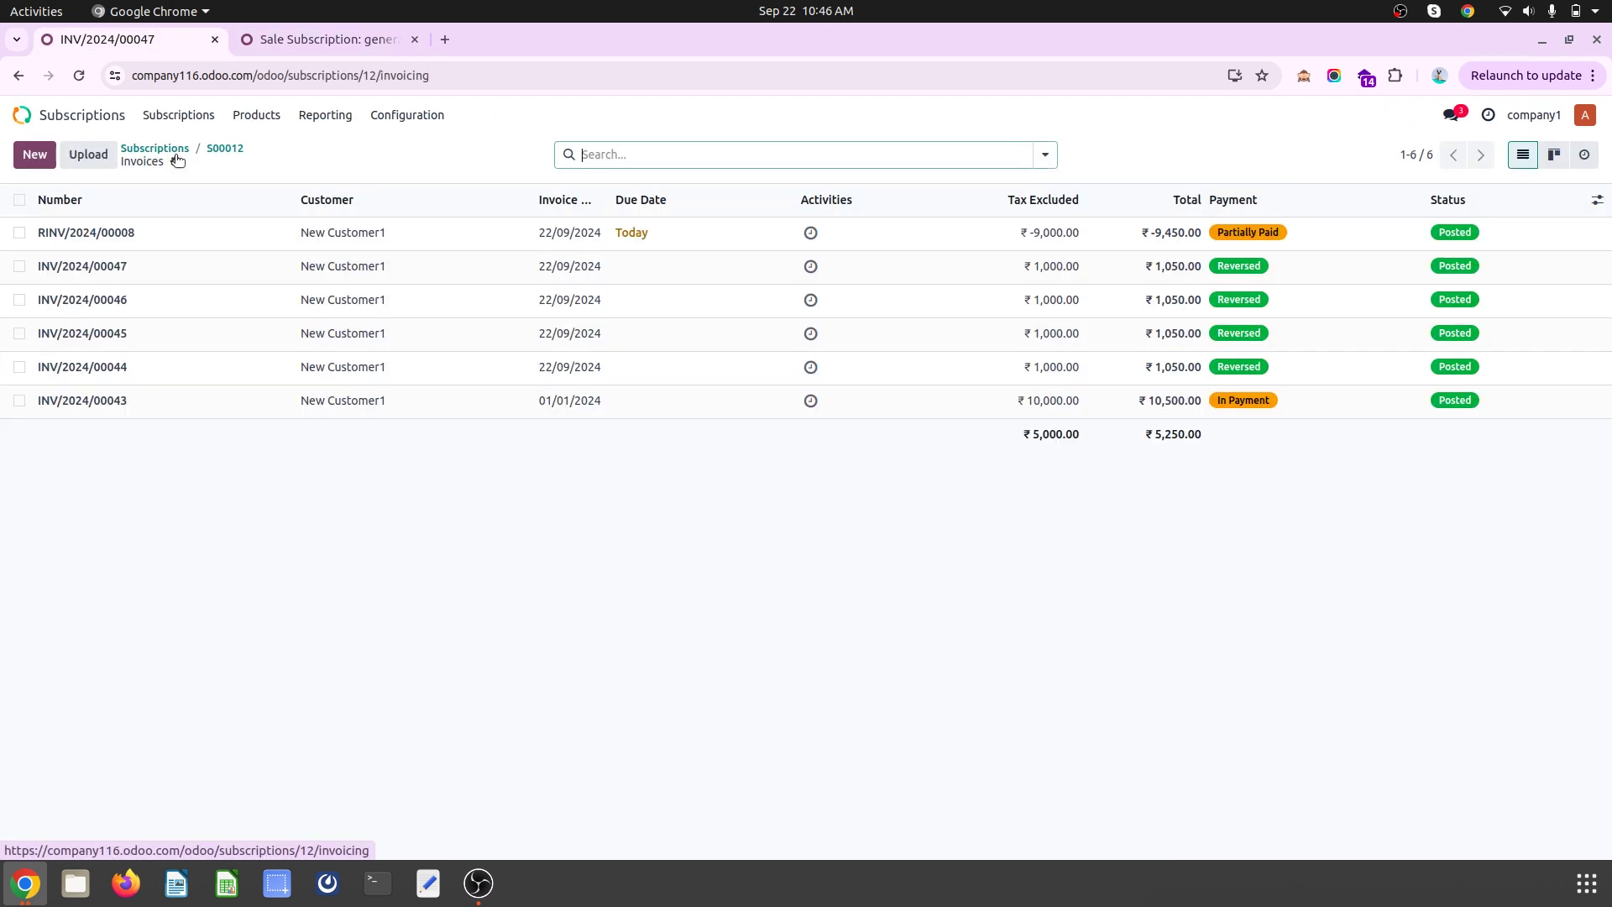
left_click(220, 149)
left_click(760, 155)
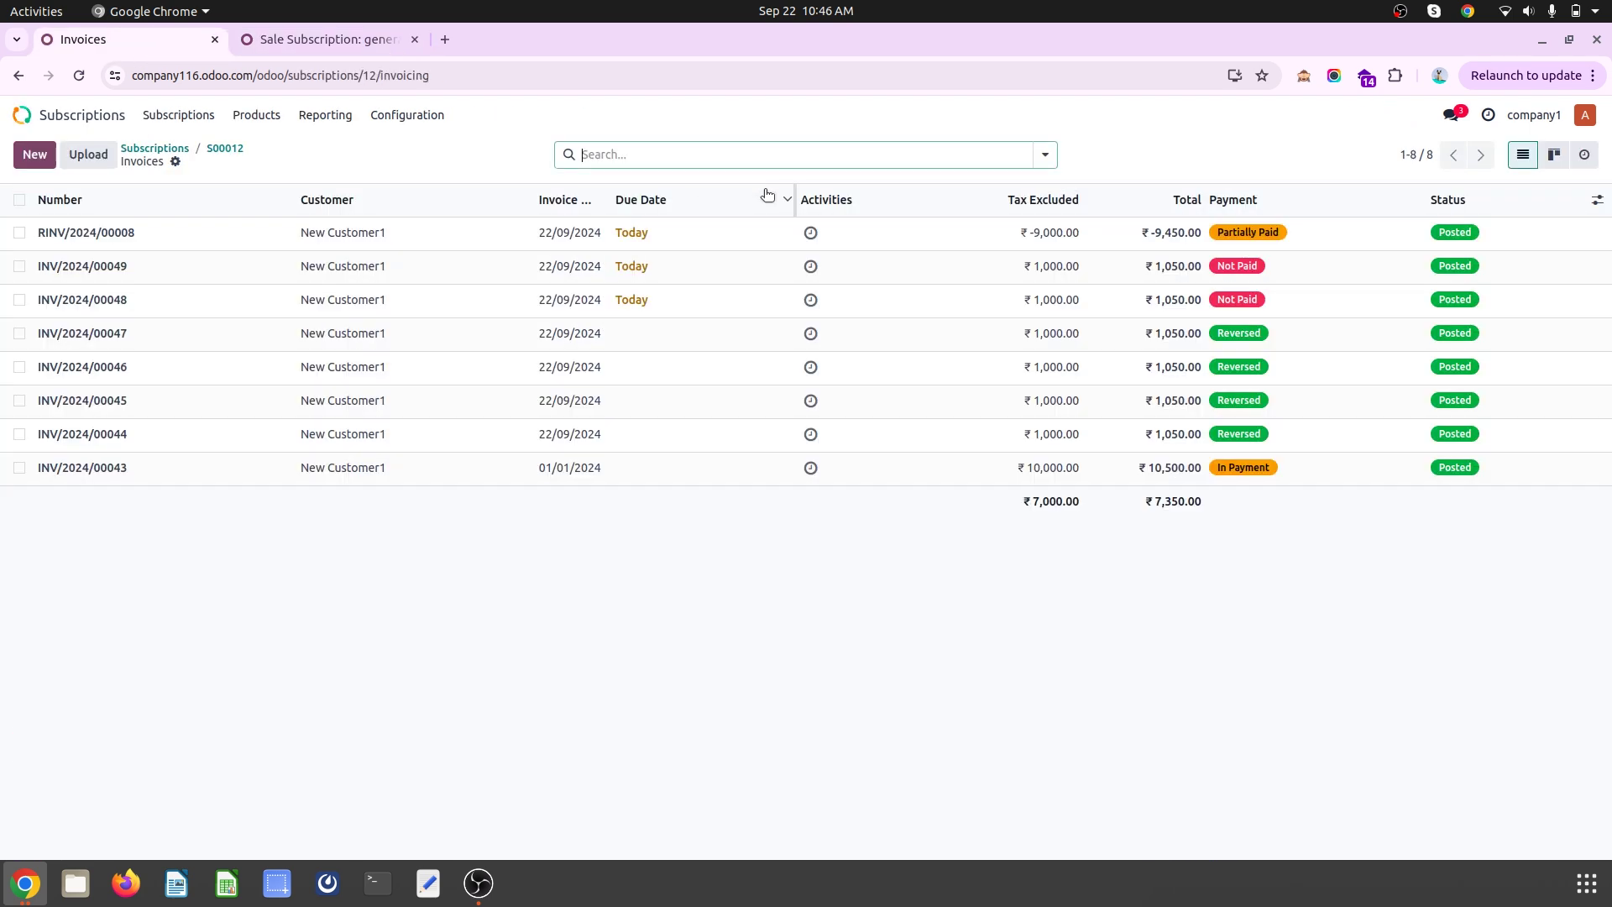
left_click(633, 303)
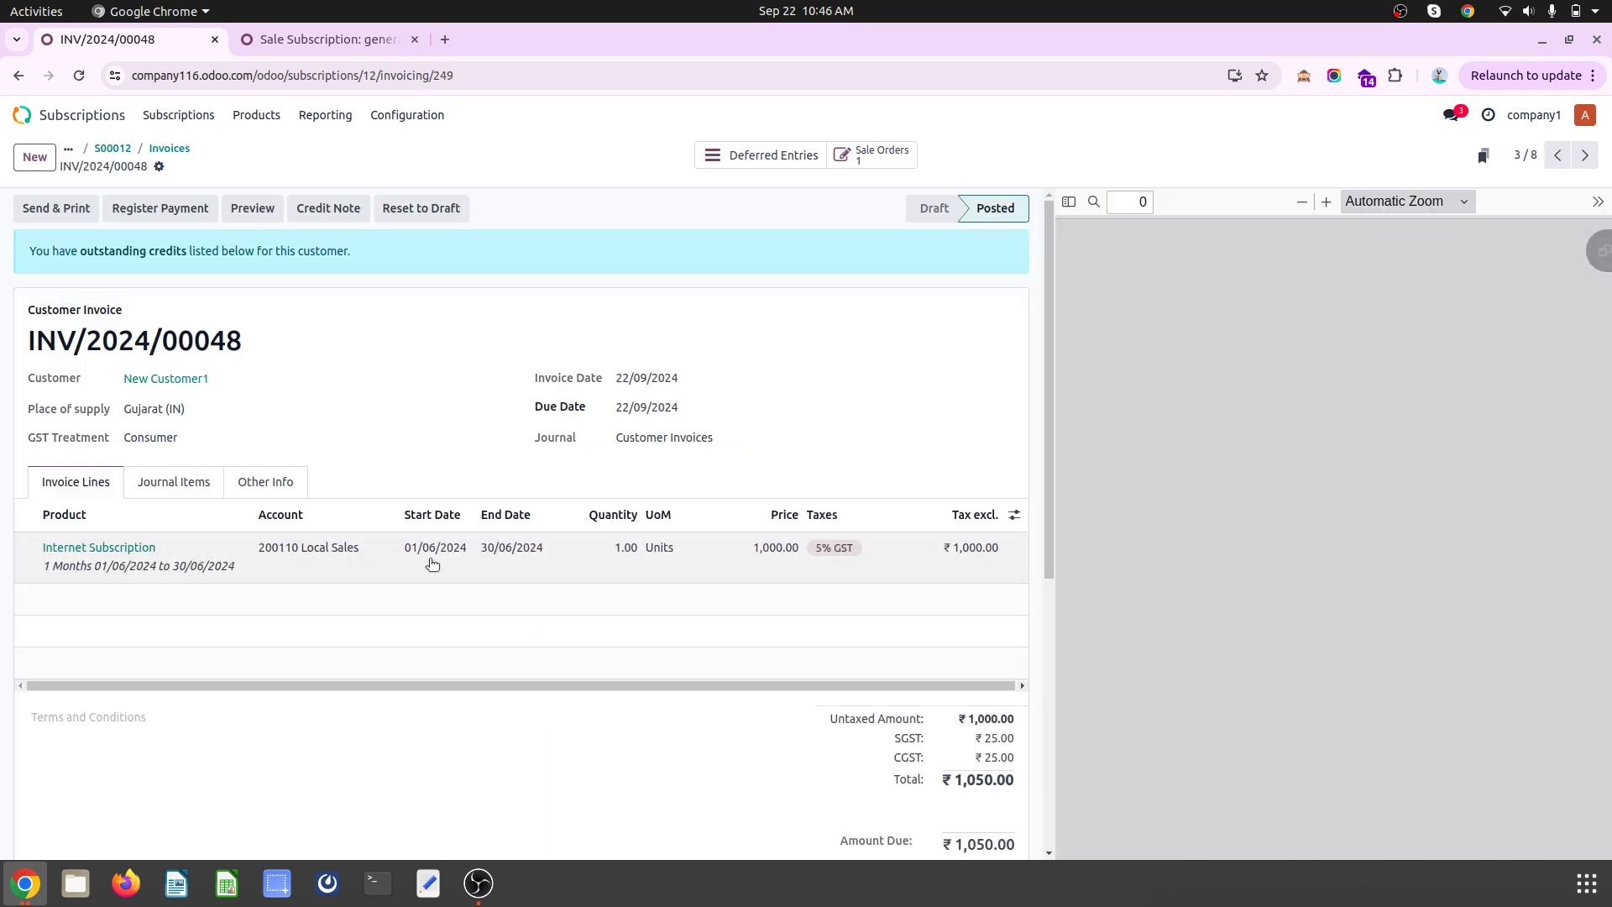
left_click(1558, 156)
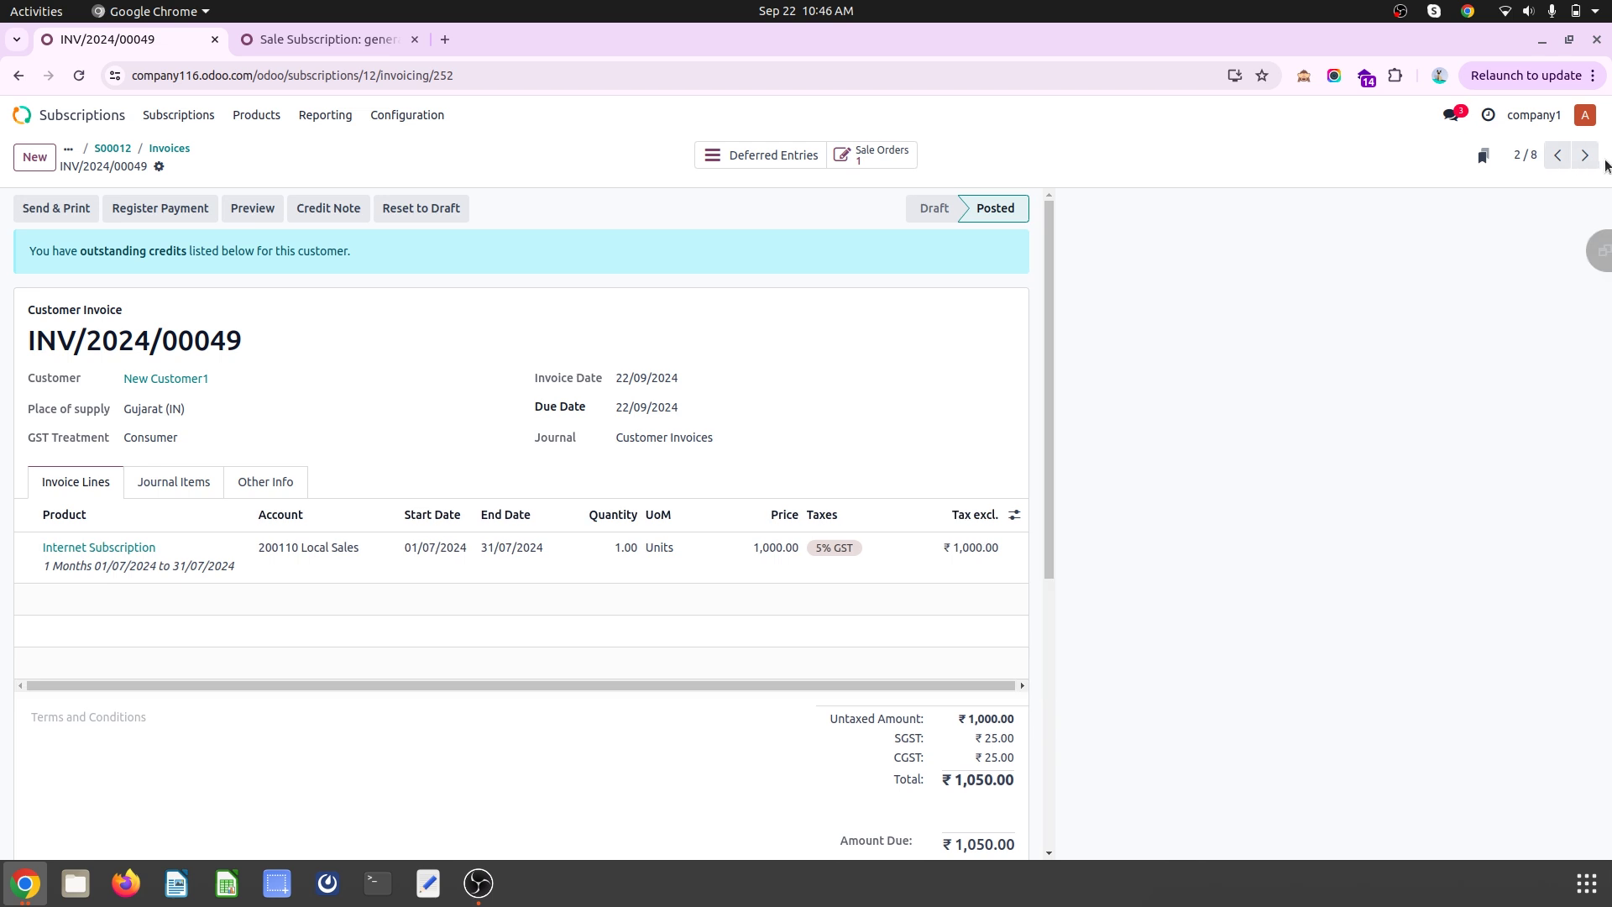
left_click(1585, 156)
scroll(744, 610, "down", 4)
left_click(752, 596)
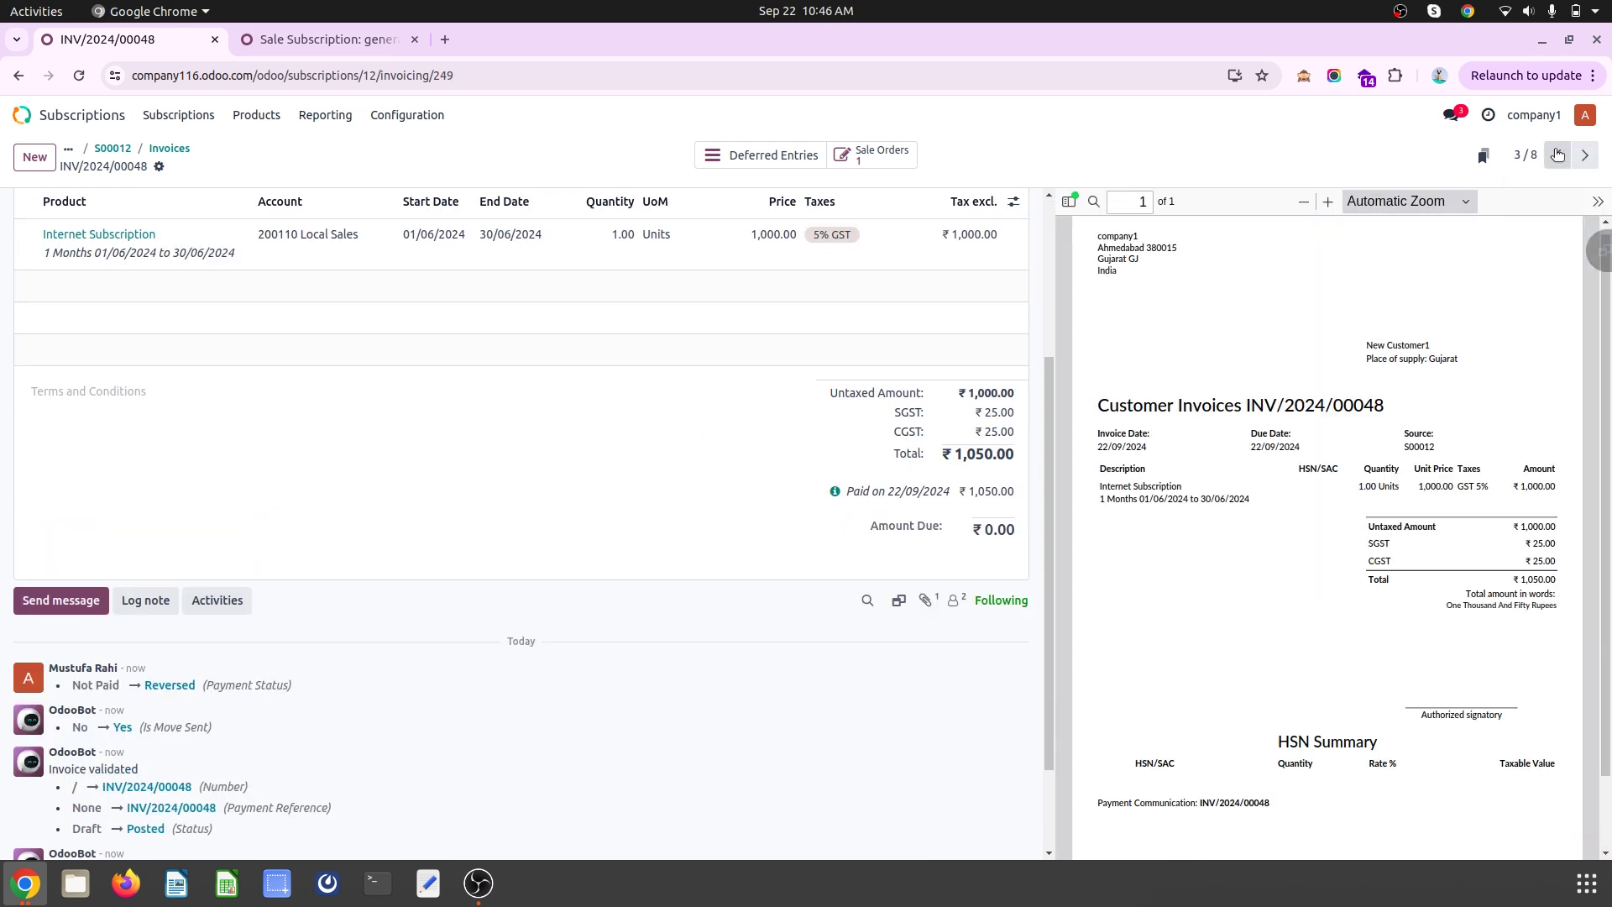
key("alt+p")
left_click(747, 588)
Run the recurring invoice scheduled action manually to generate S00012's next invoice
left_click(112, 148)
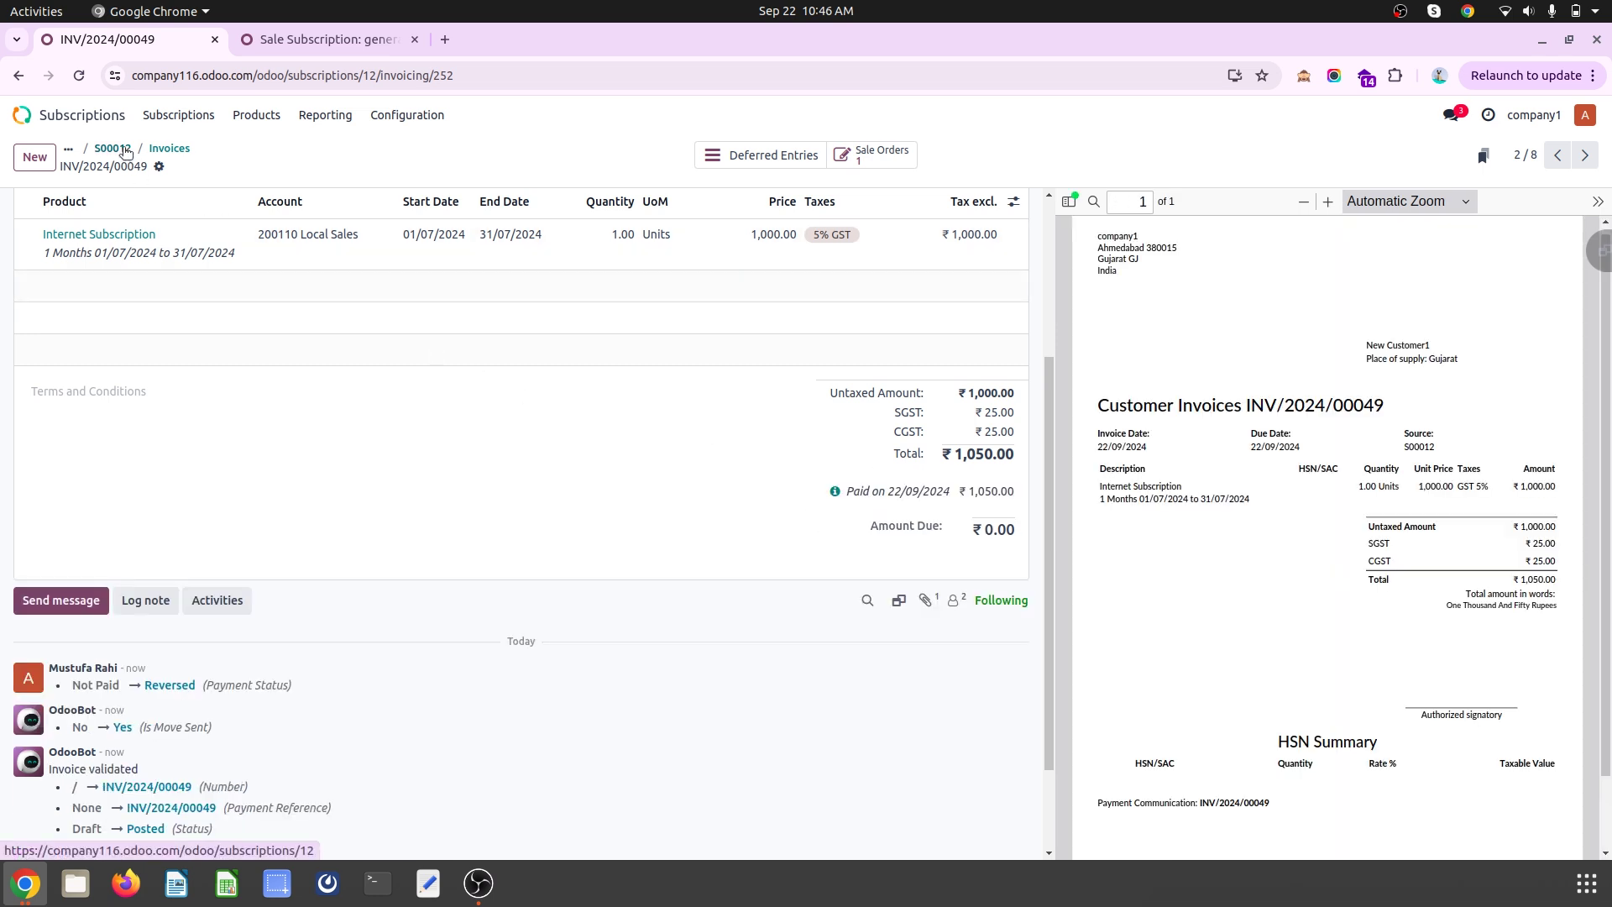
left_click(306, 34)
left_click(82, 204)
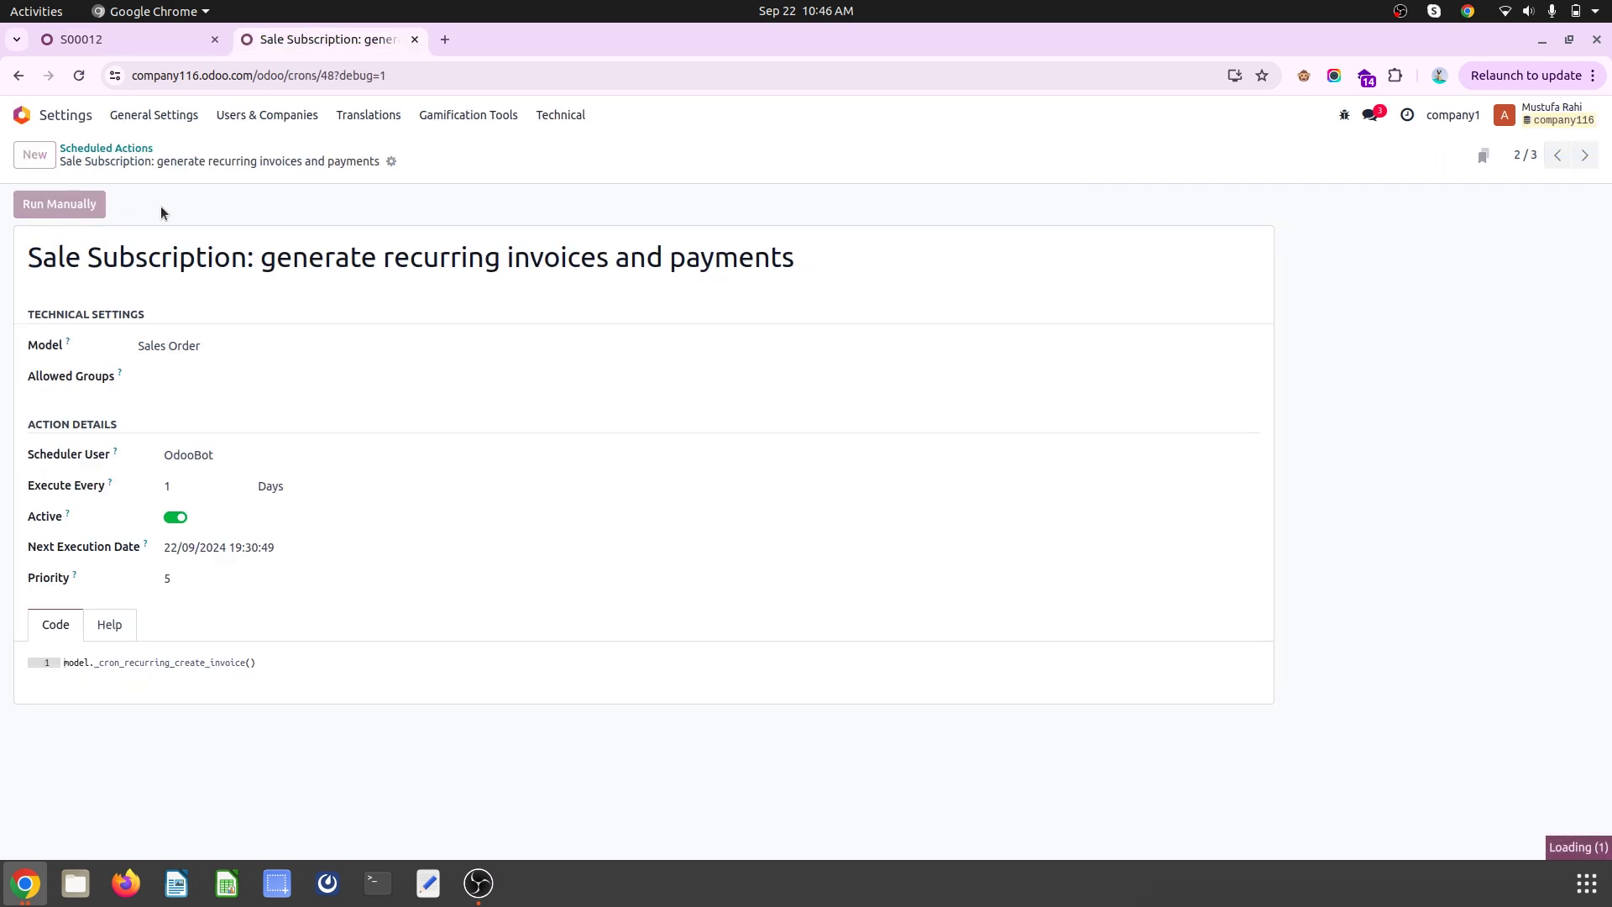
Settle the new invoice INV/2024/00050 with the RINV/2024/00008 credit
left_click(145, 40)
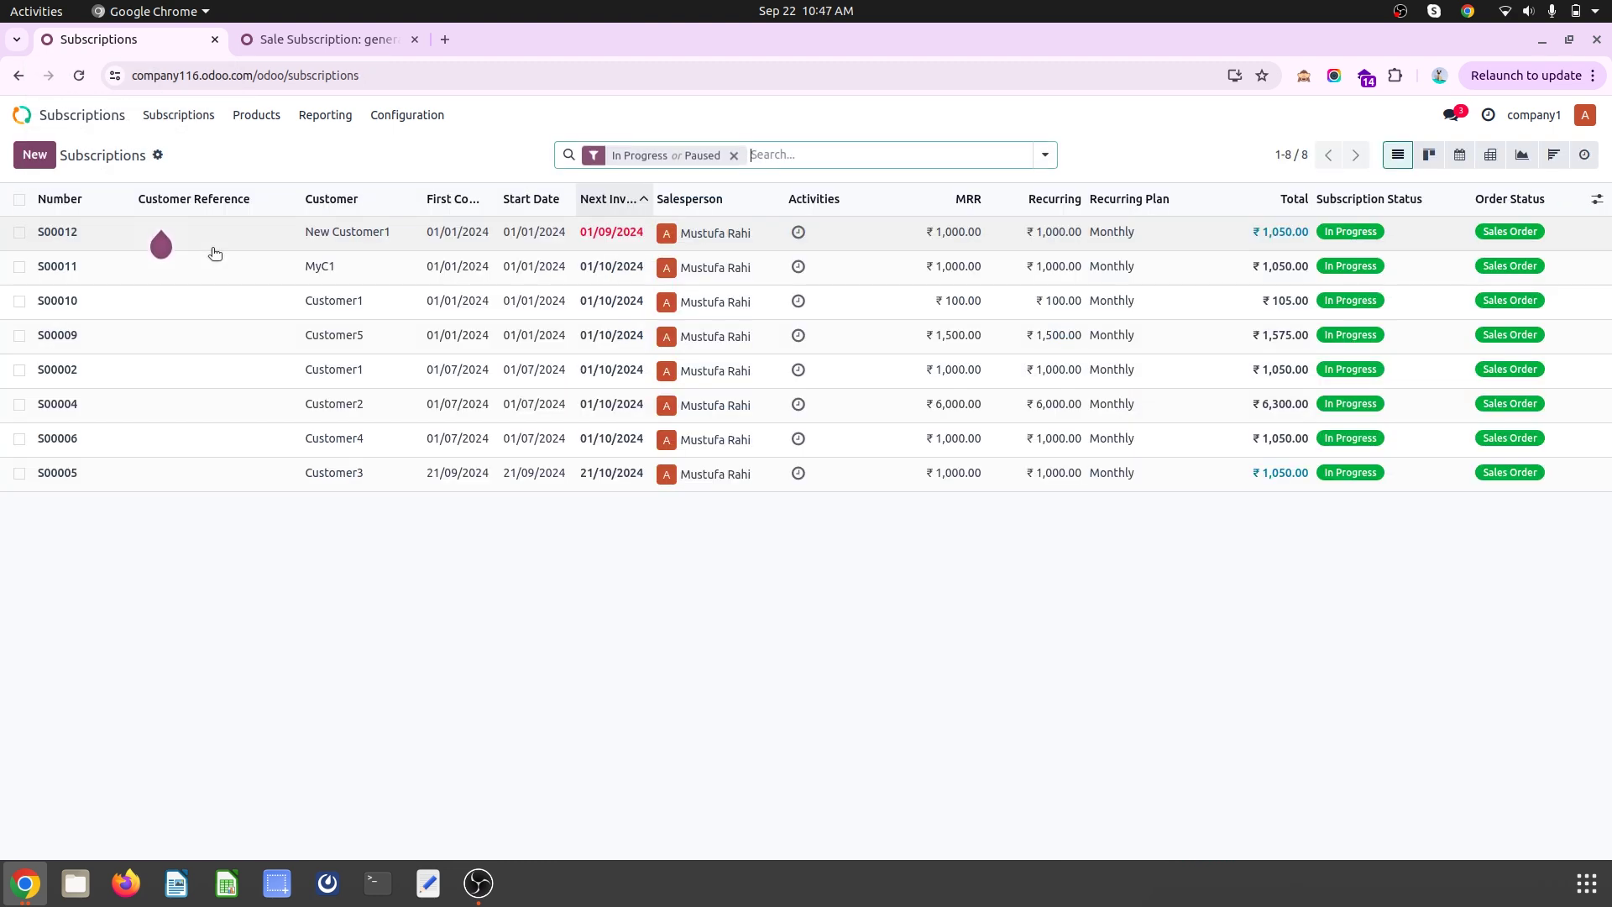
left_click(218, 234)
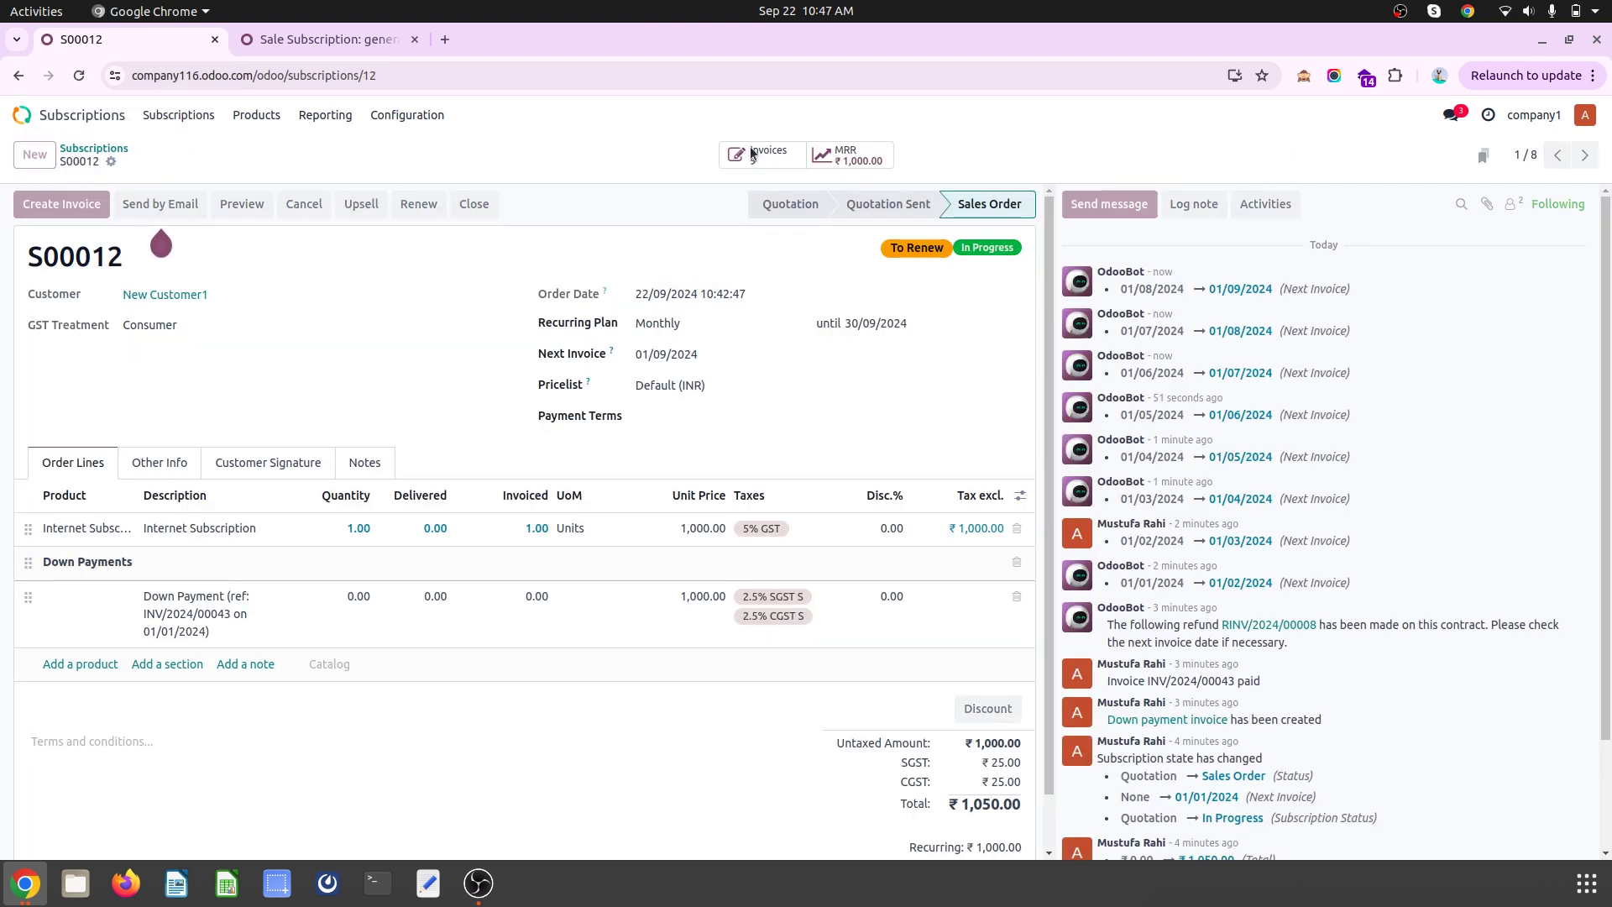
left_click(762, 155)
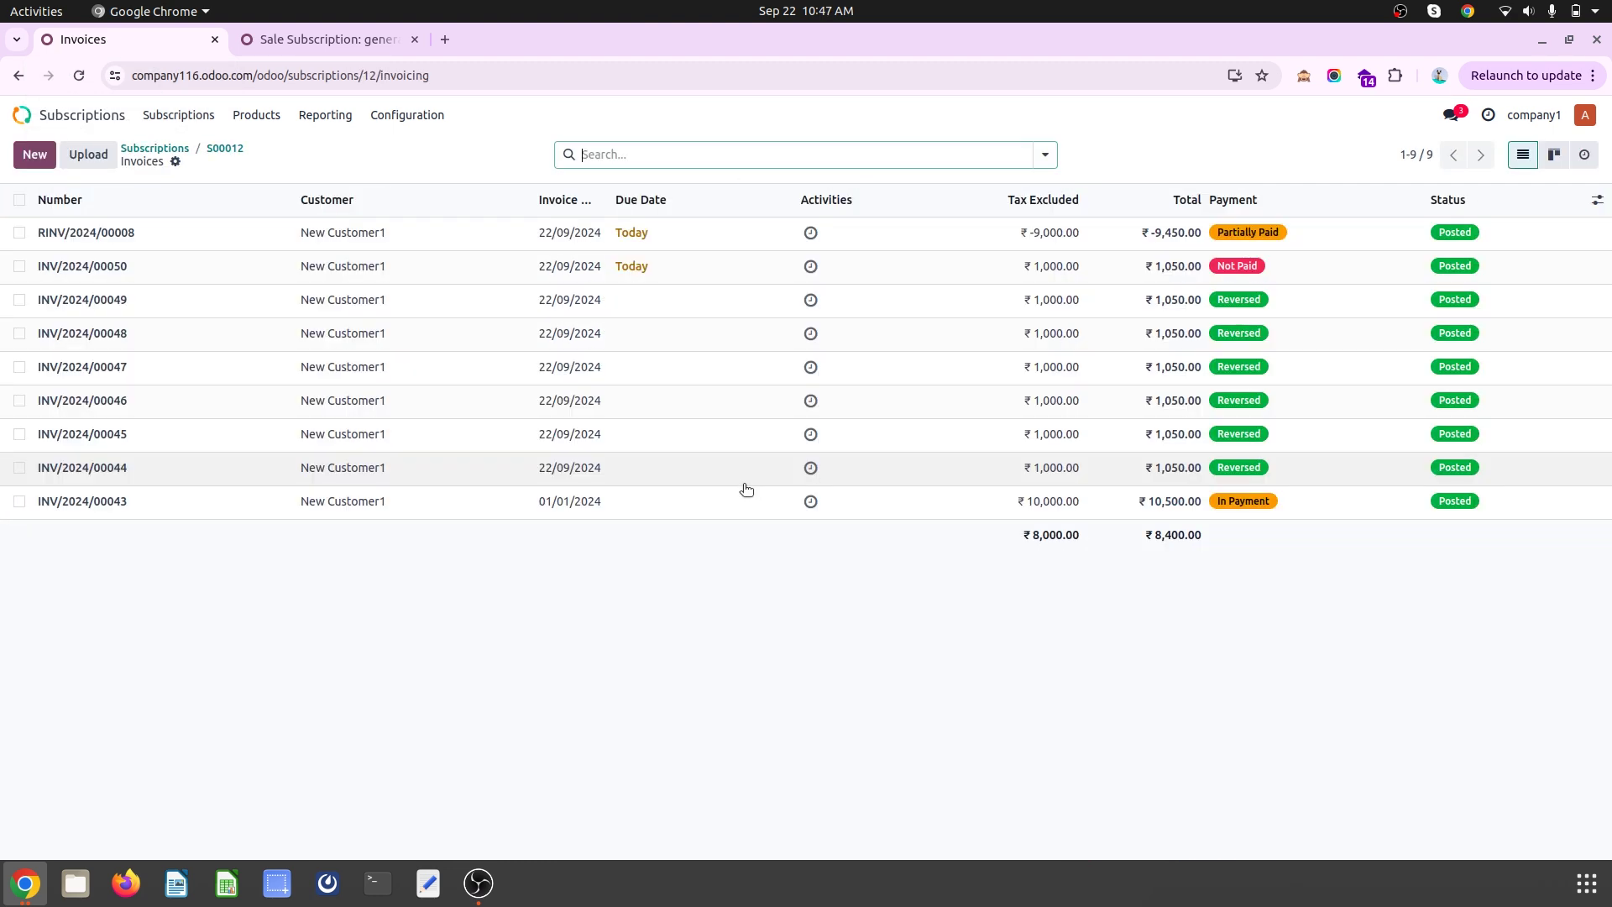
left_click(819, 265)
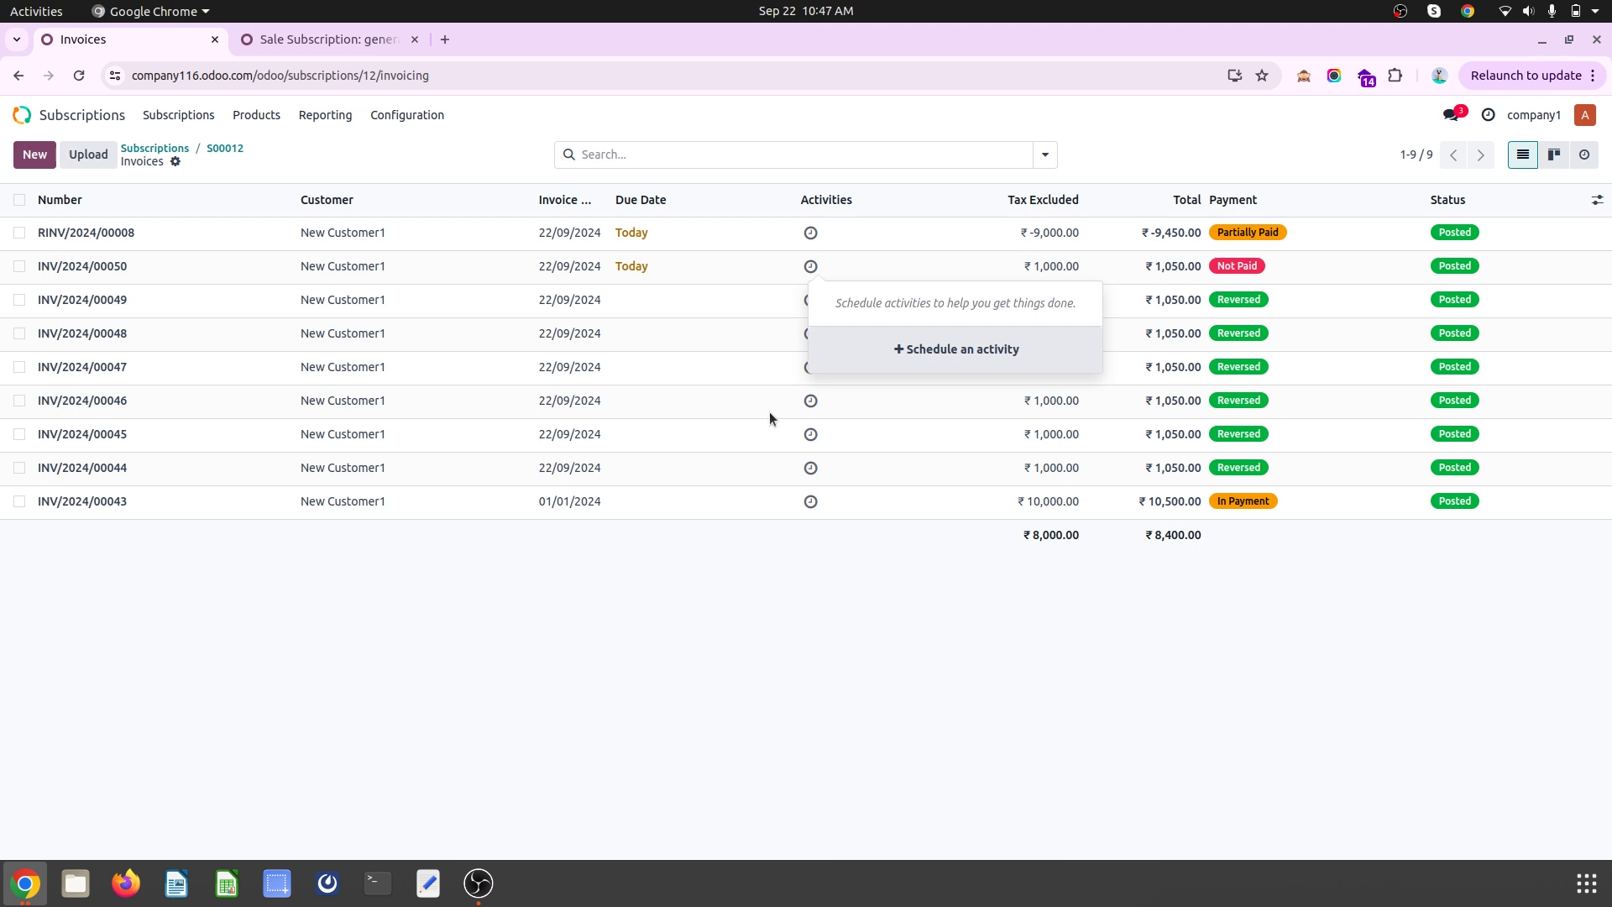
left_click(688, 266)
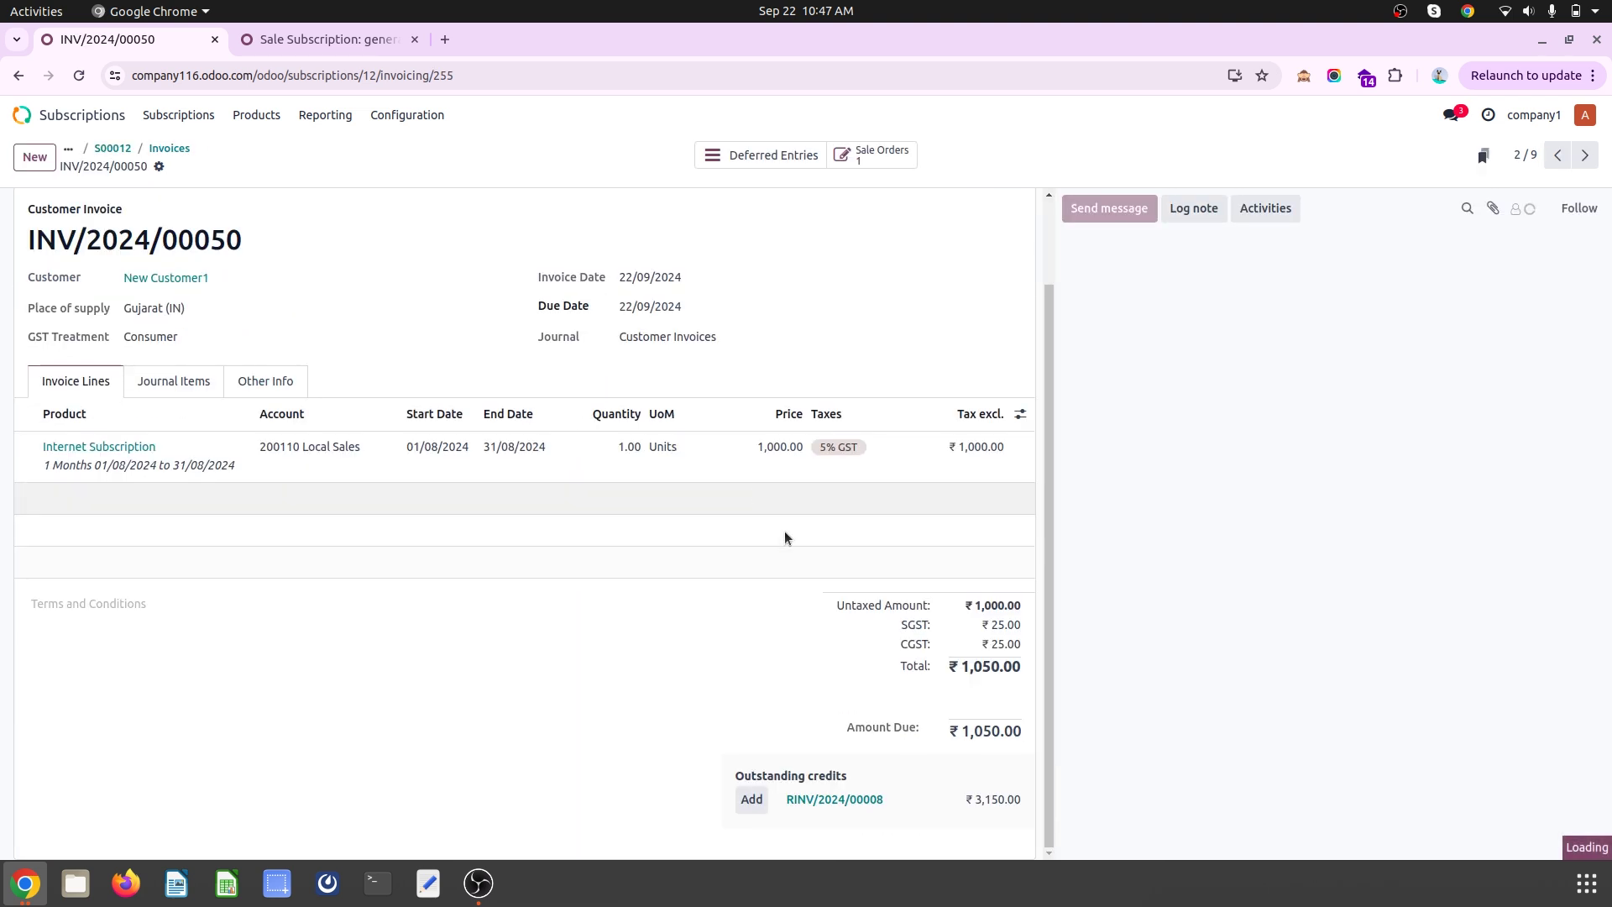
scroll(770, 672, "down", 1)
left_click(747, 813)
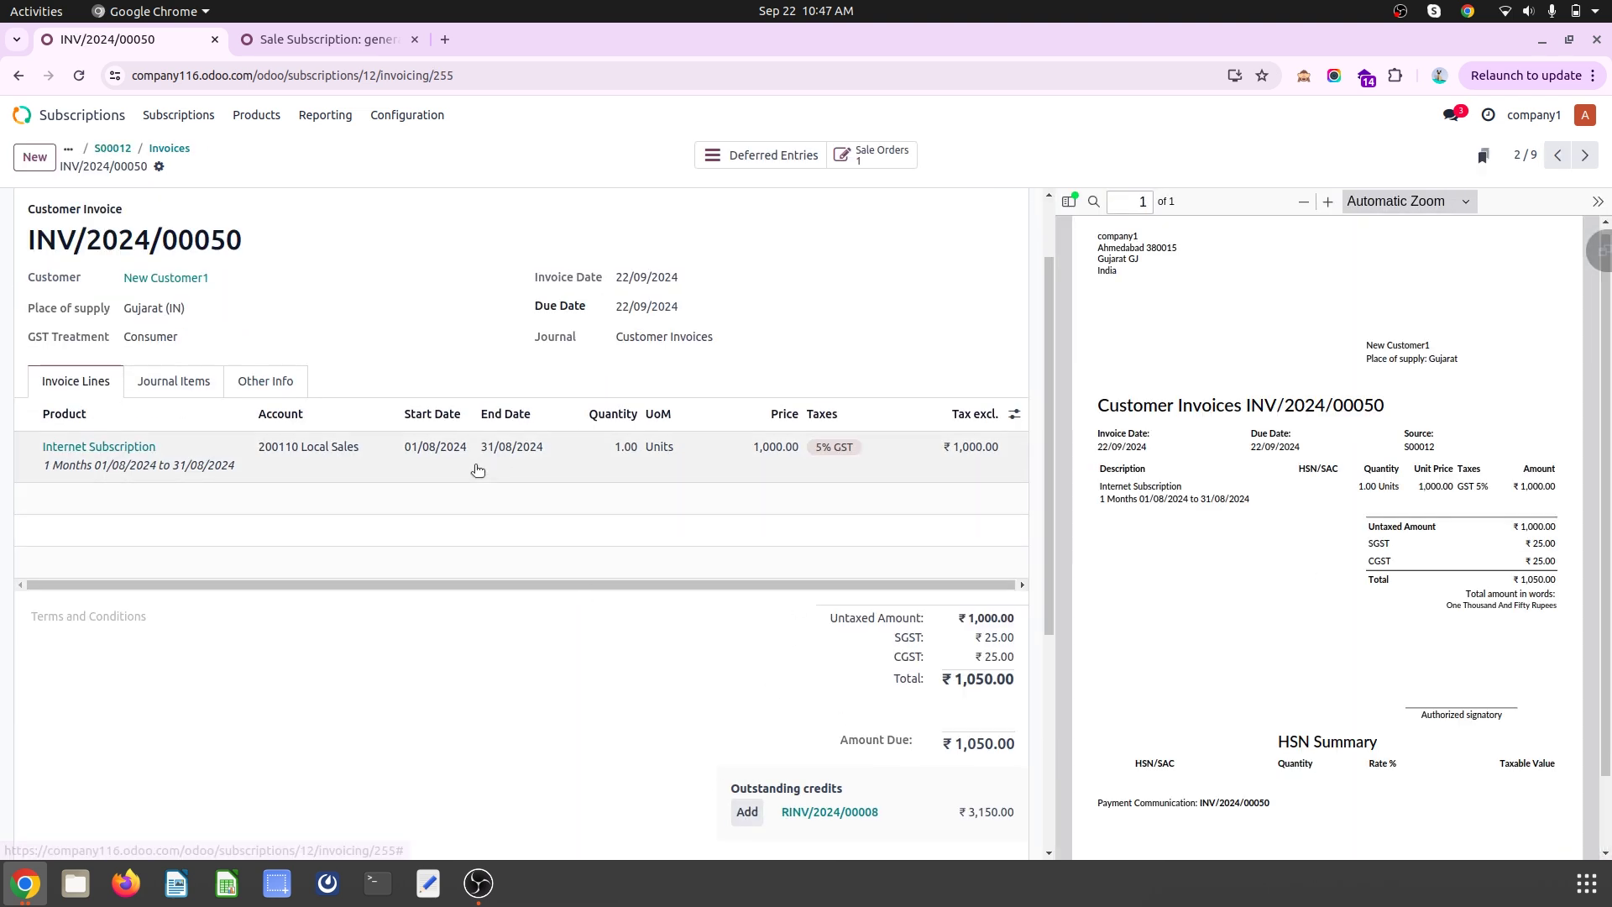
Run the recurring invoice scheduled action again to create the next monthly invoice
left_click(113, 147)
left_click(293, 39)
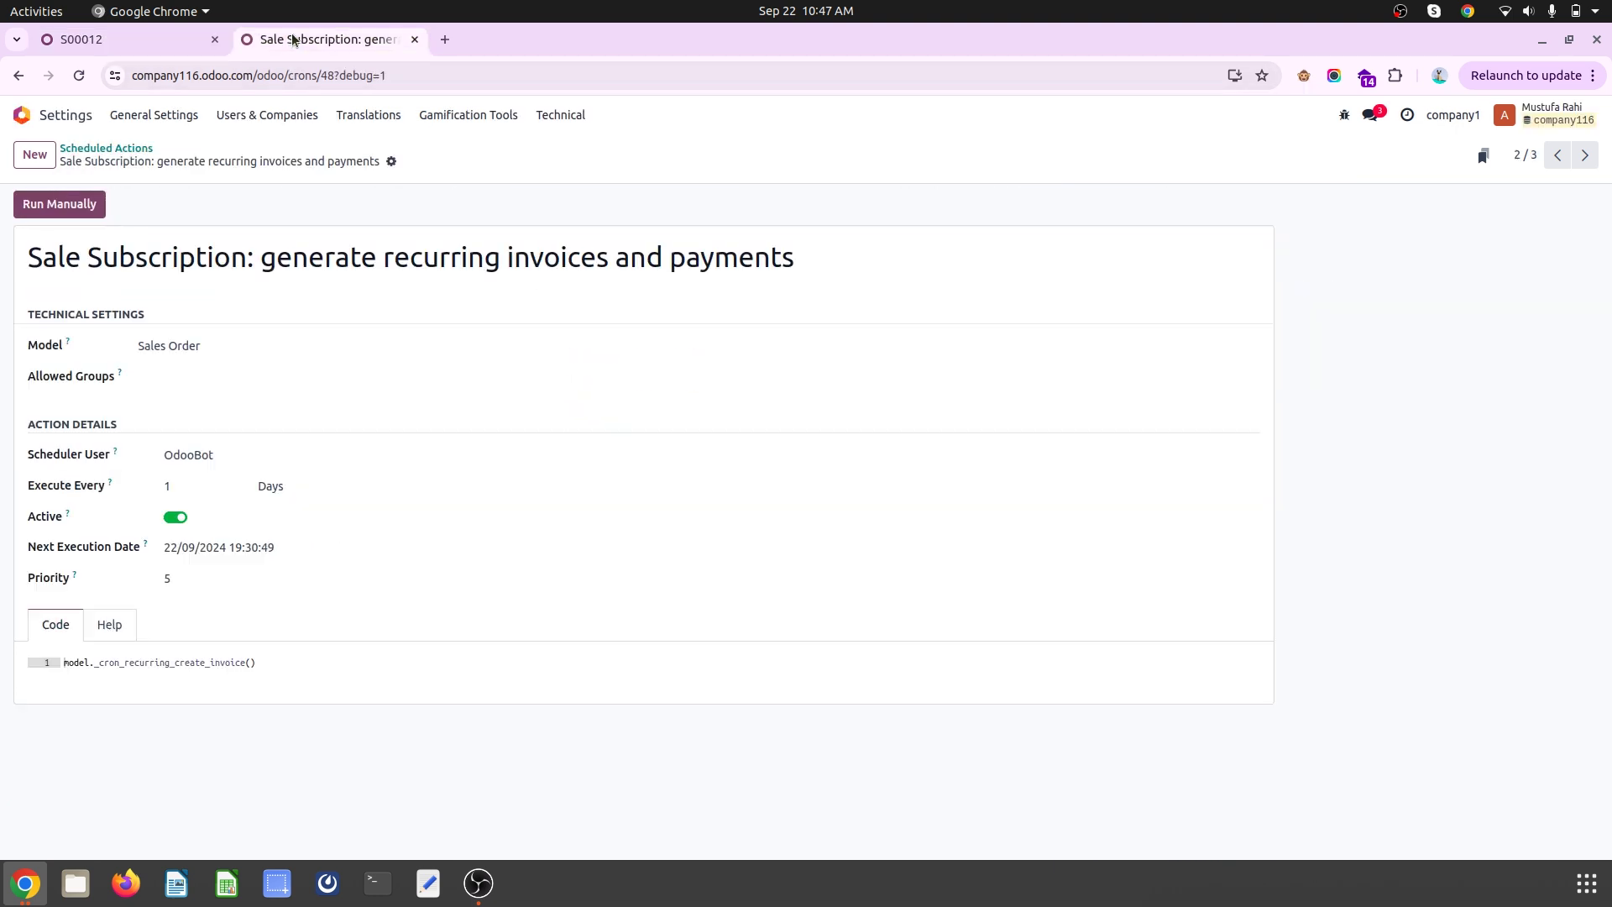
left_click(67, 206)
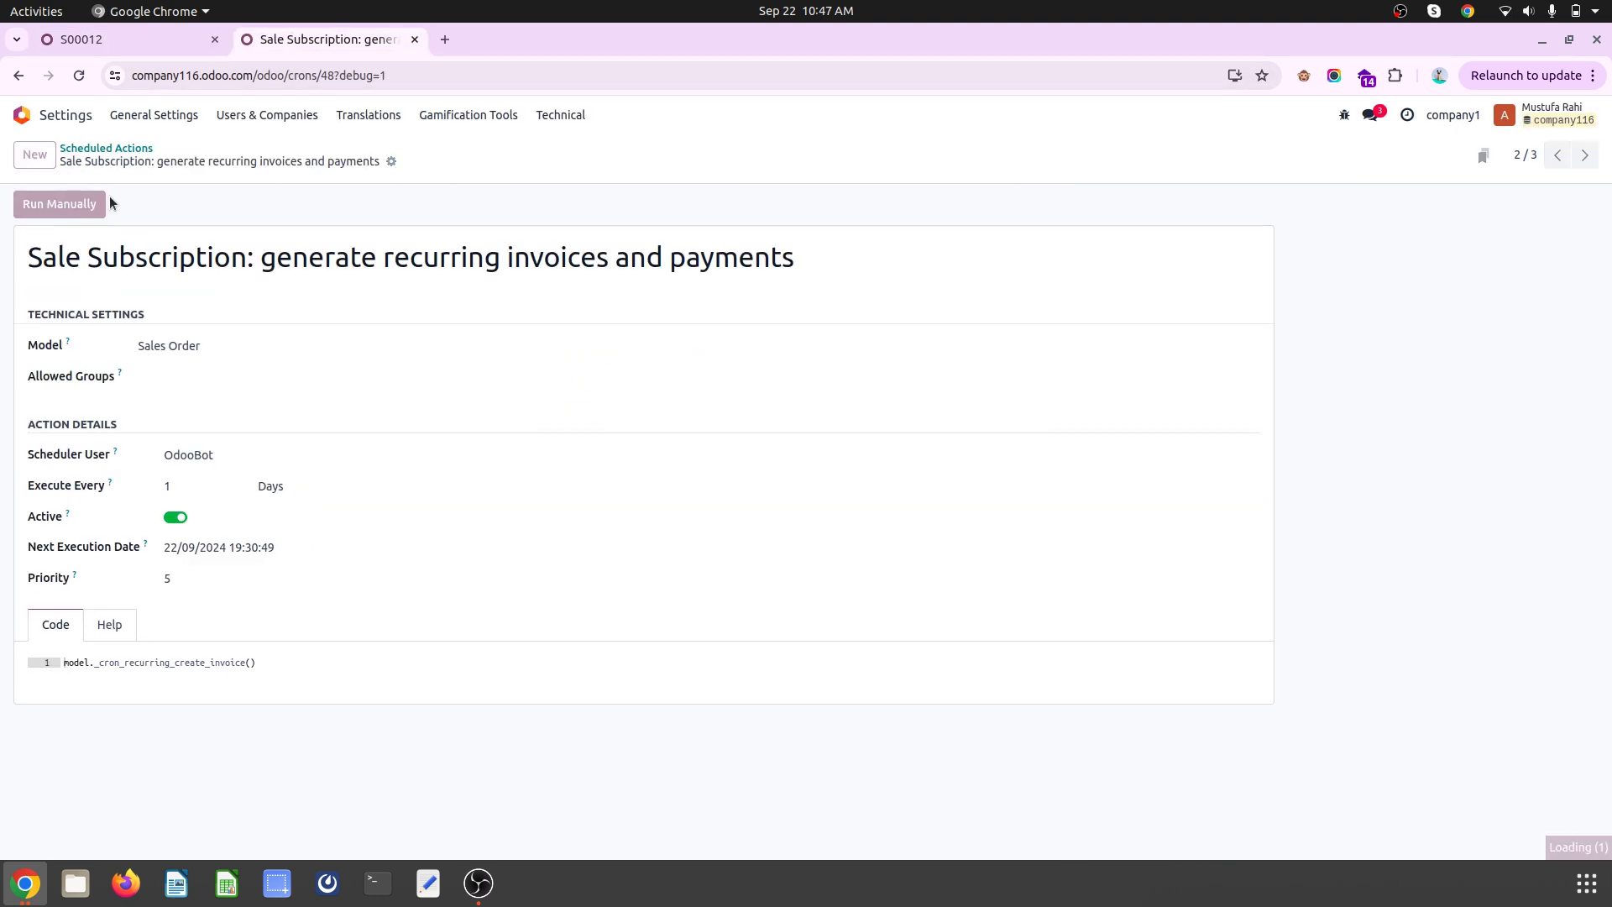
Pay the new September invoice INV/2024/00051 from the RINV/2024/00008 credit
left_click(126, 43)
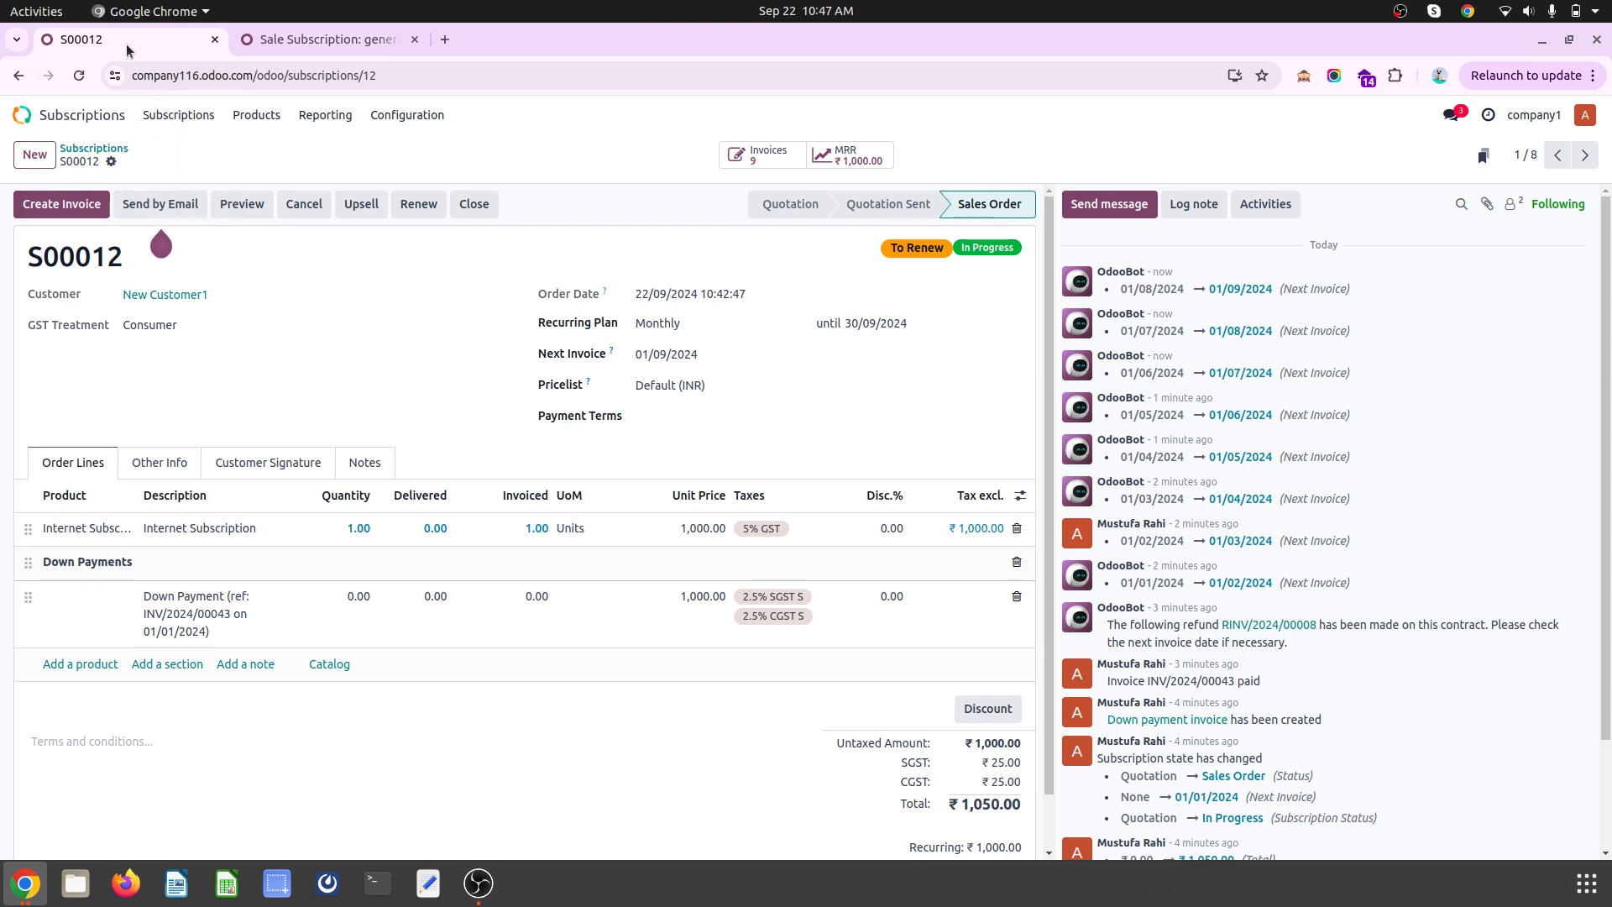
left_click(106, 150)
left_click(696, 233)
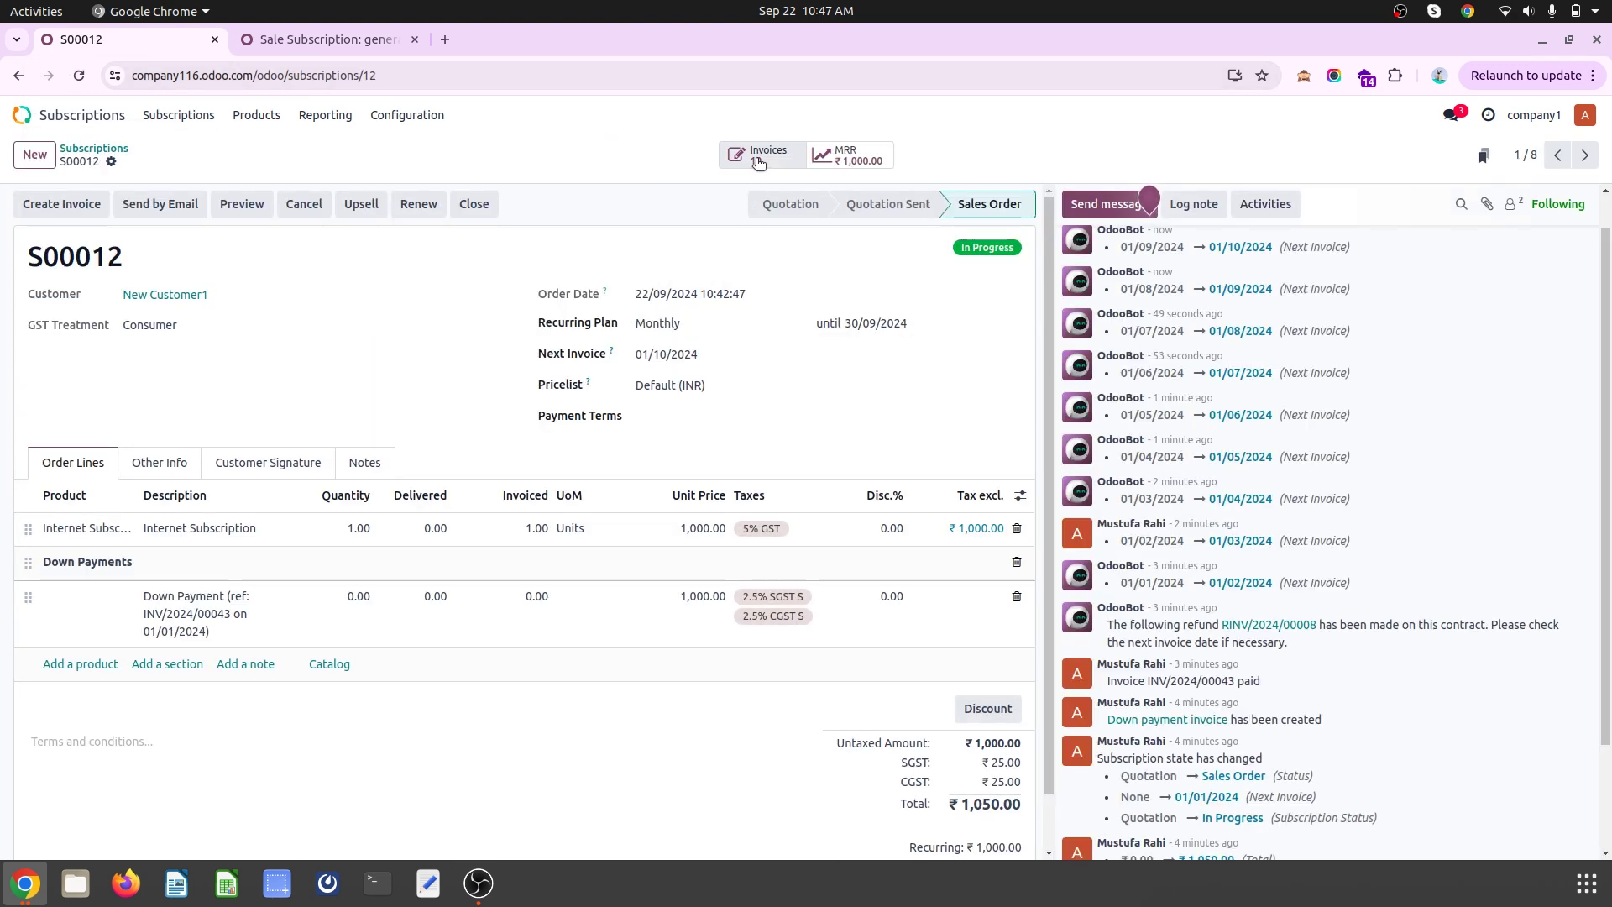
left_click(755, 155)
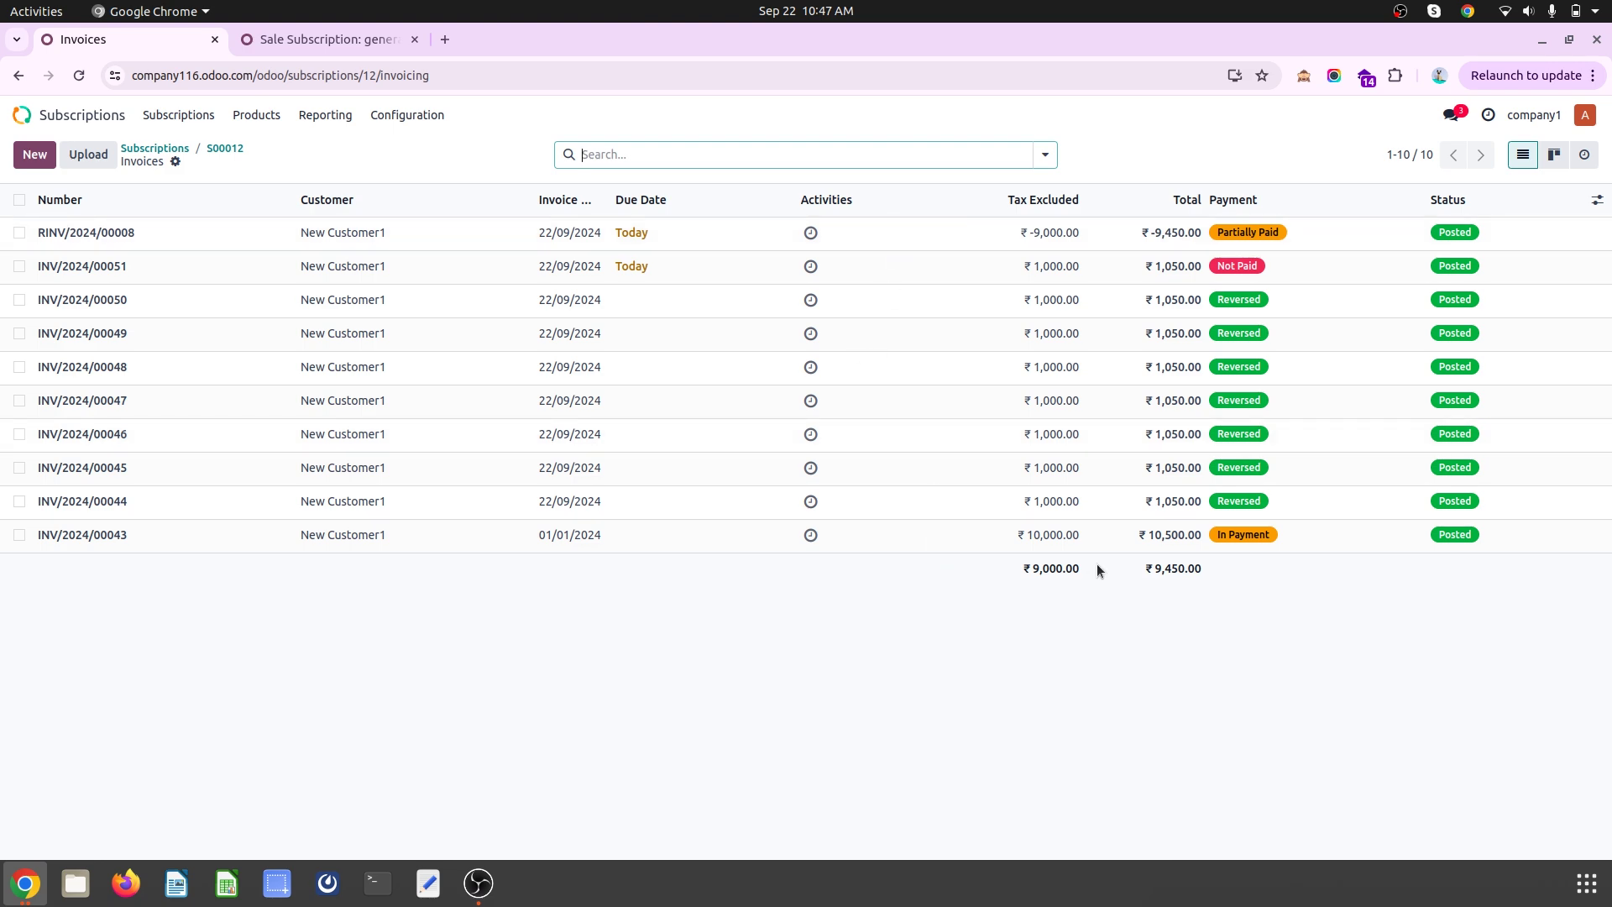
left_click(768, 266)
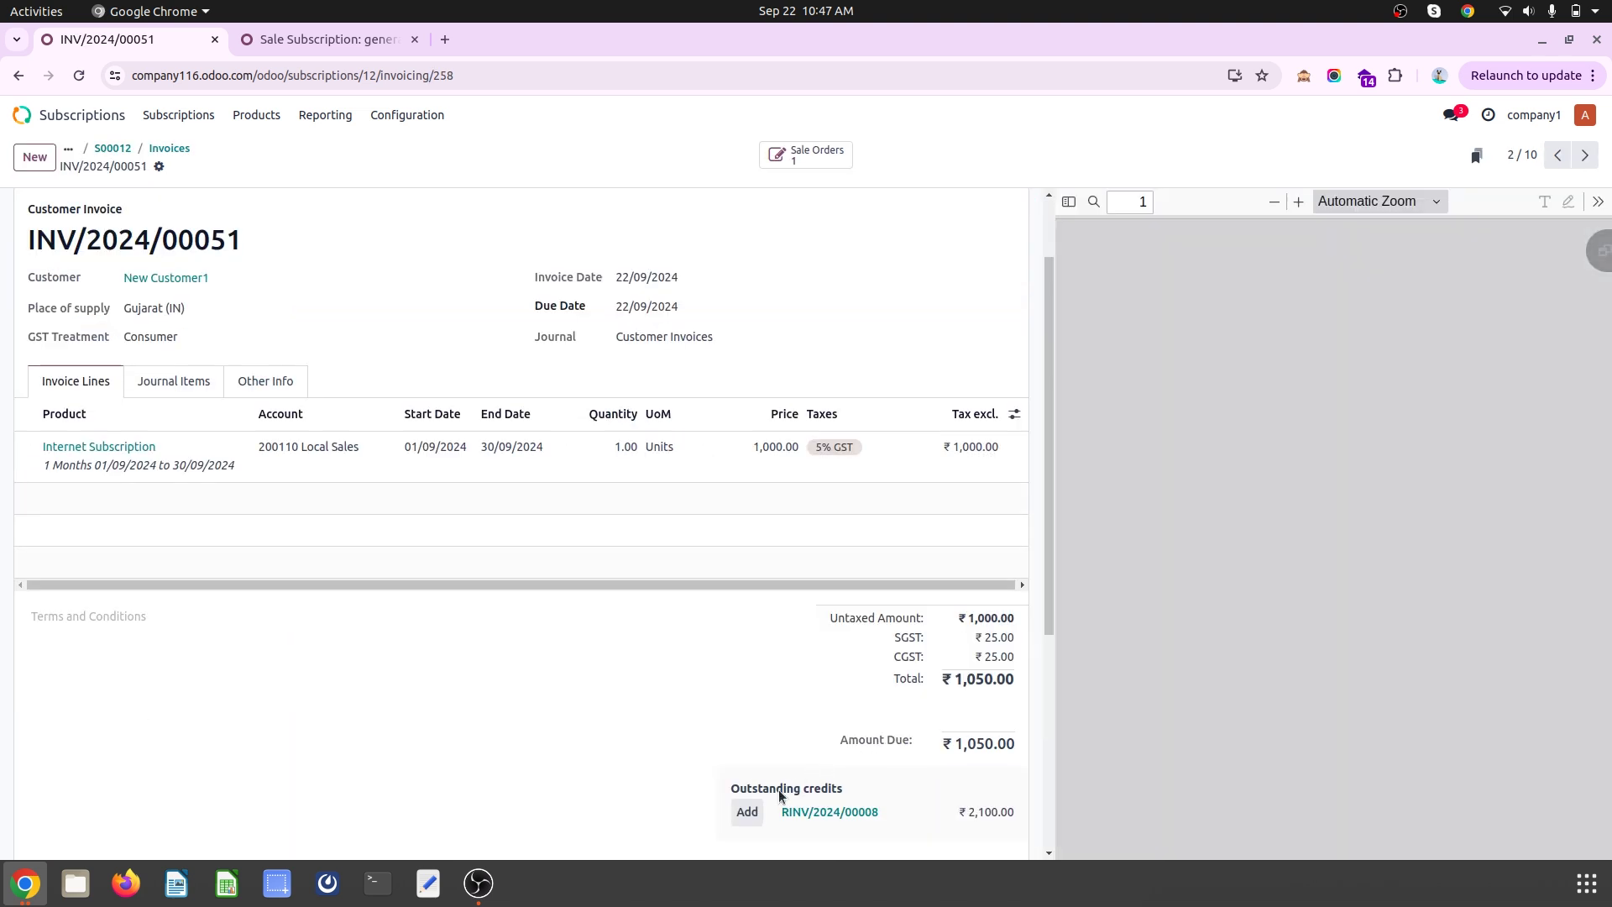
left_click(746, 812)
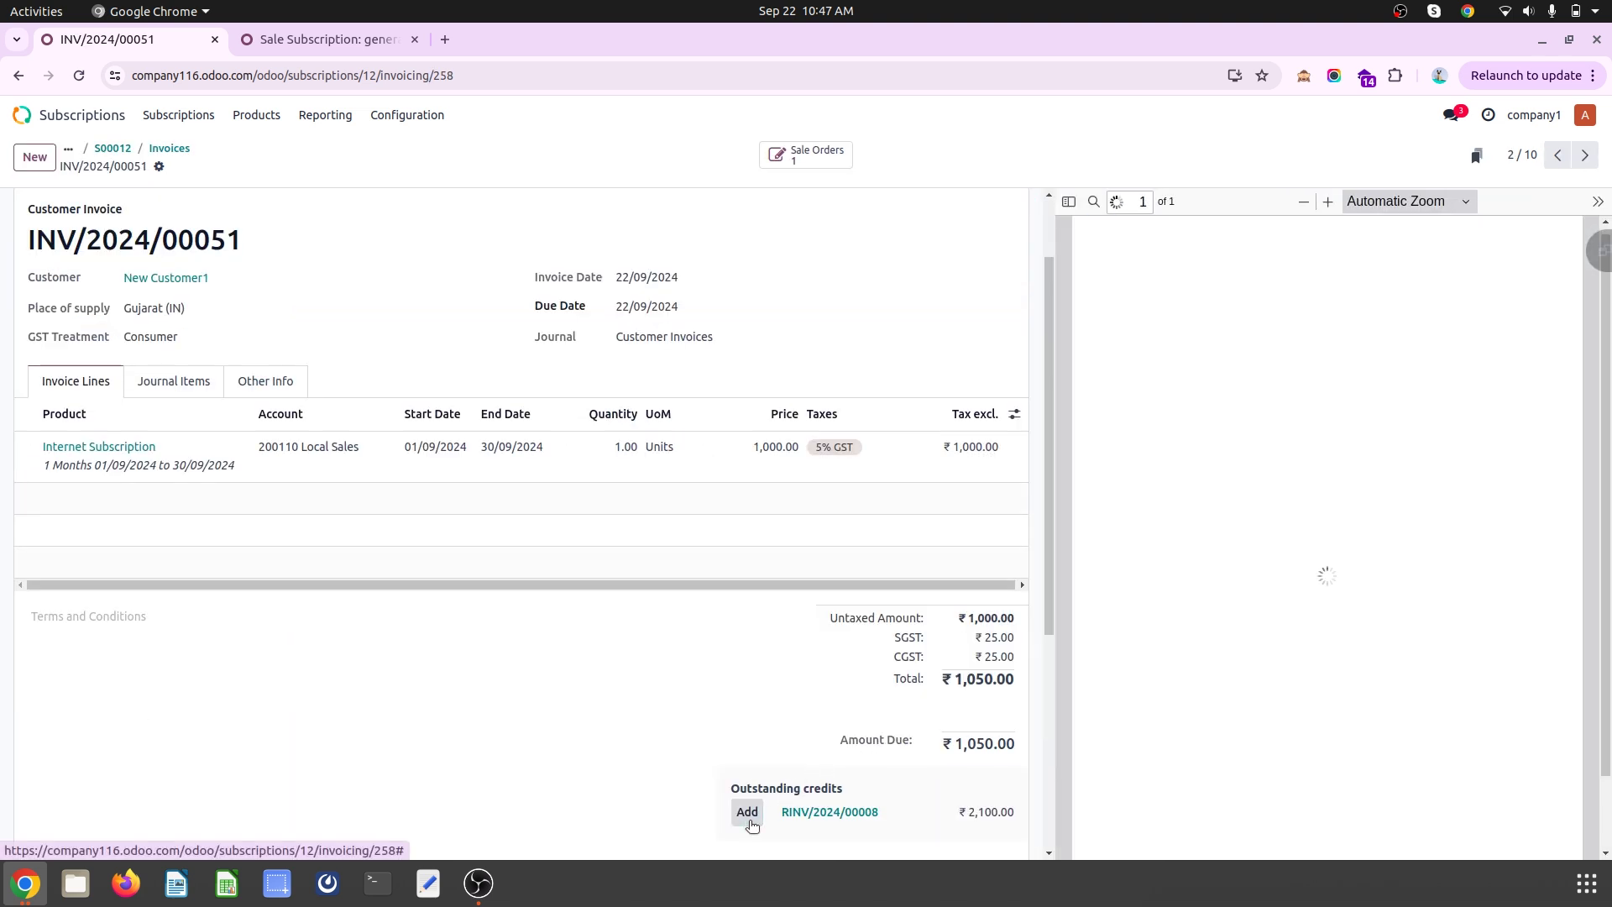
left_click(166, 149)
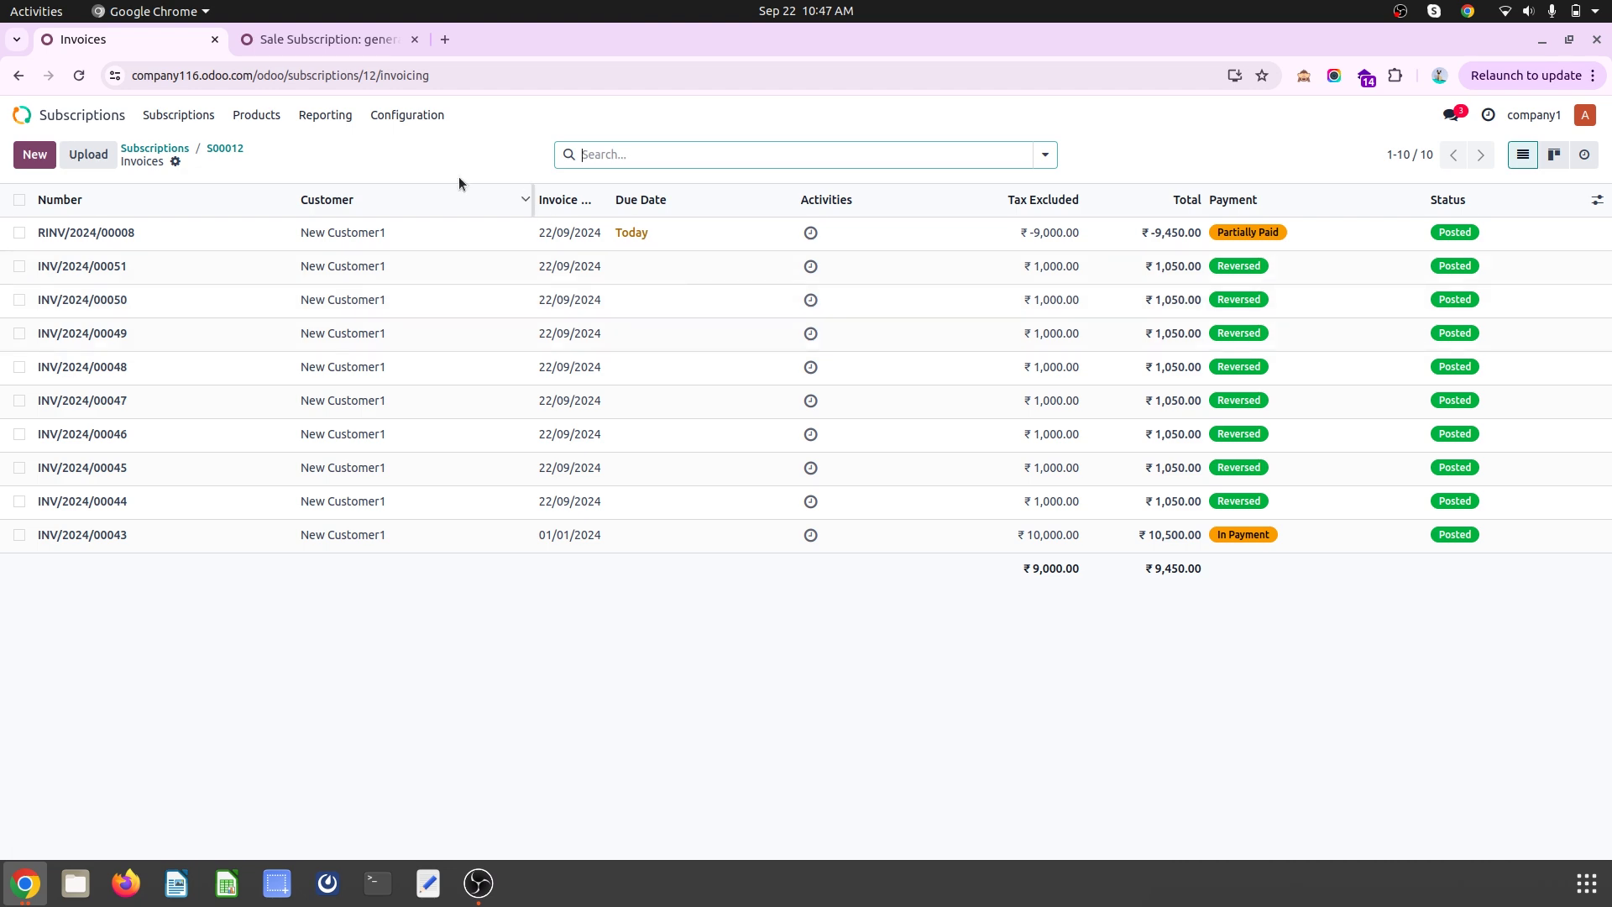
Run the recurring invoice scheduled action once more
left_click(226, 148)
left_click(315, 40)
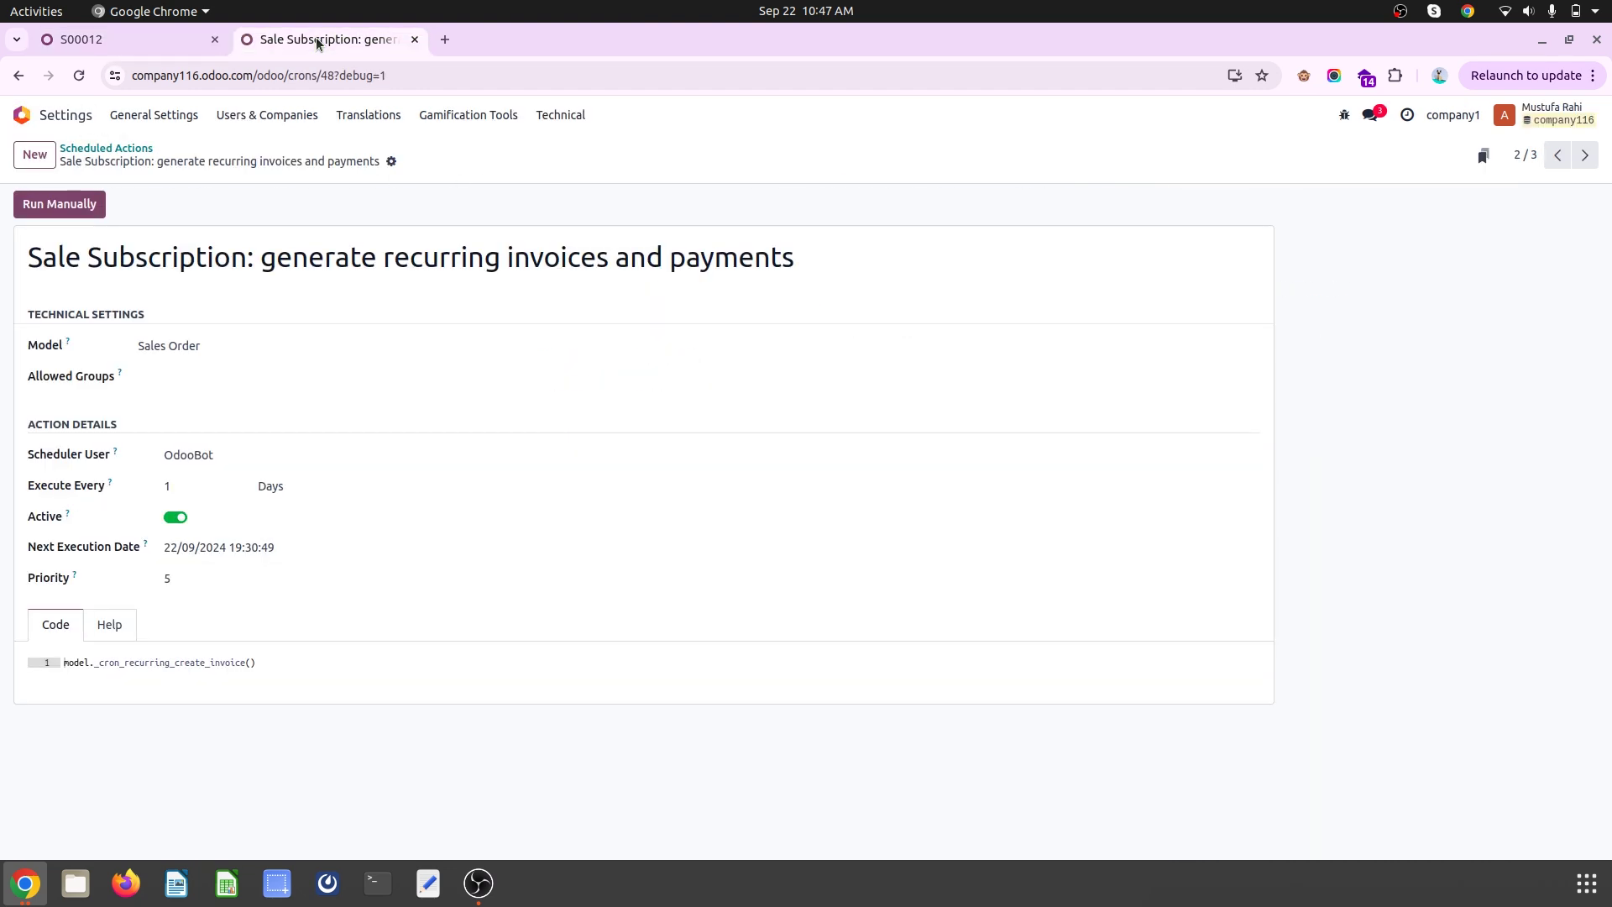
left_click(86, 209)
left_click(147, 37)
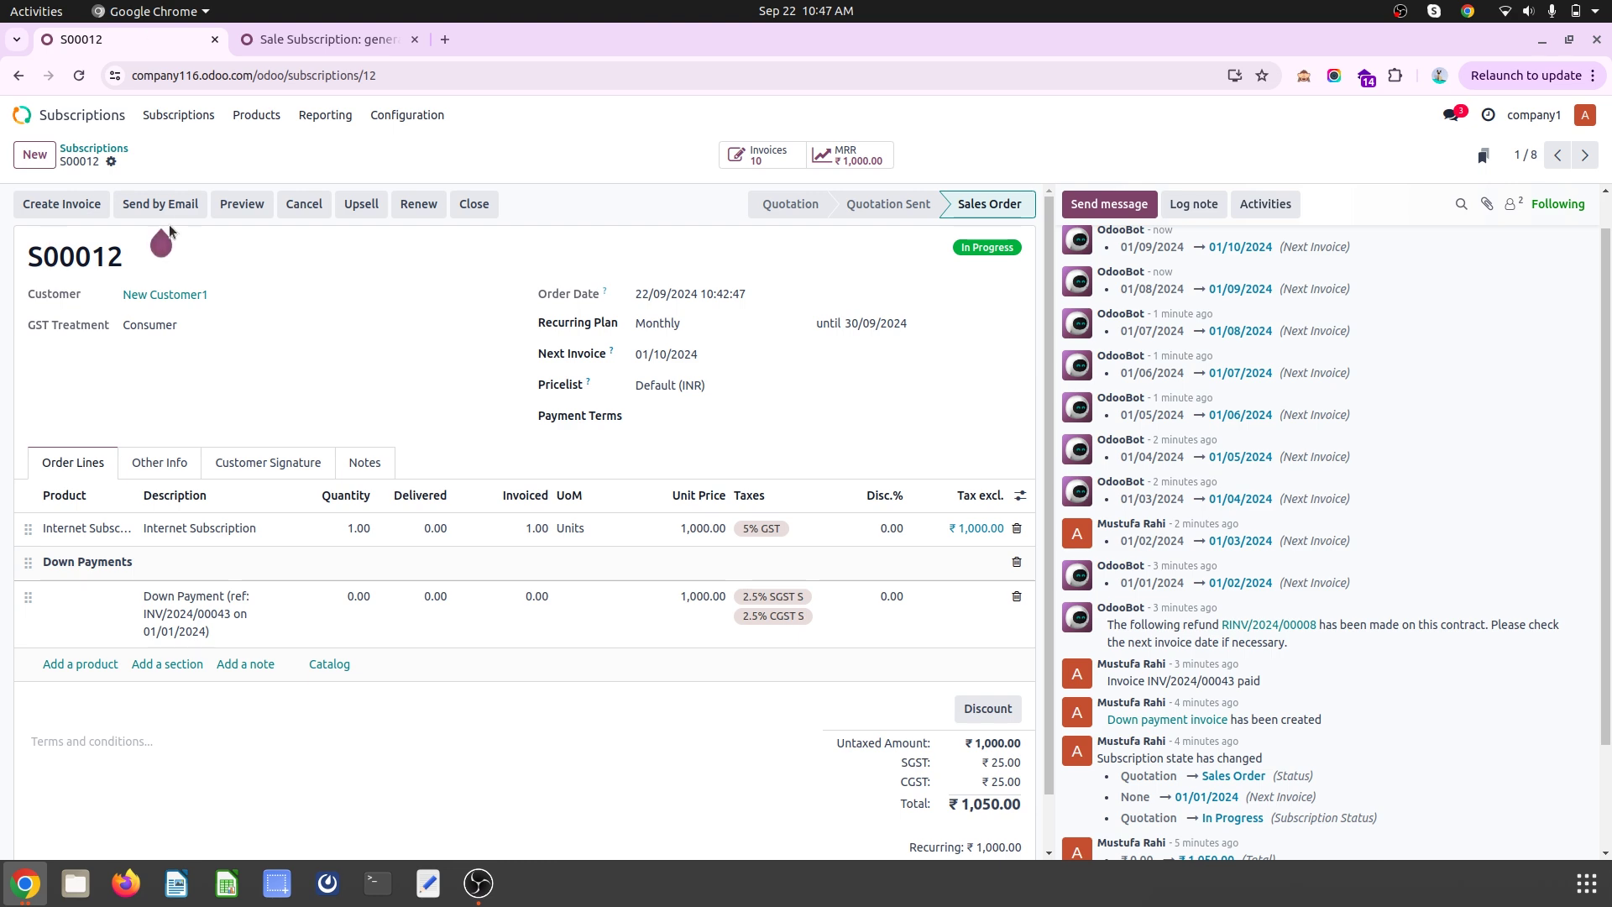
Reopen subscription S00012 and its list of invoices
left_click(113, 148)
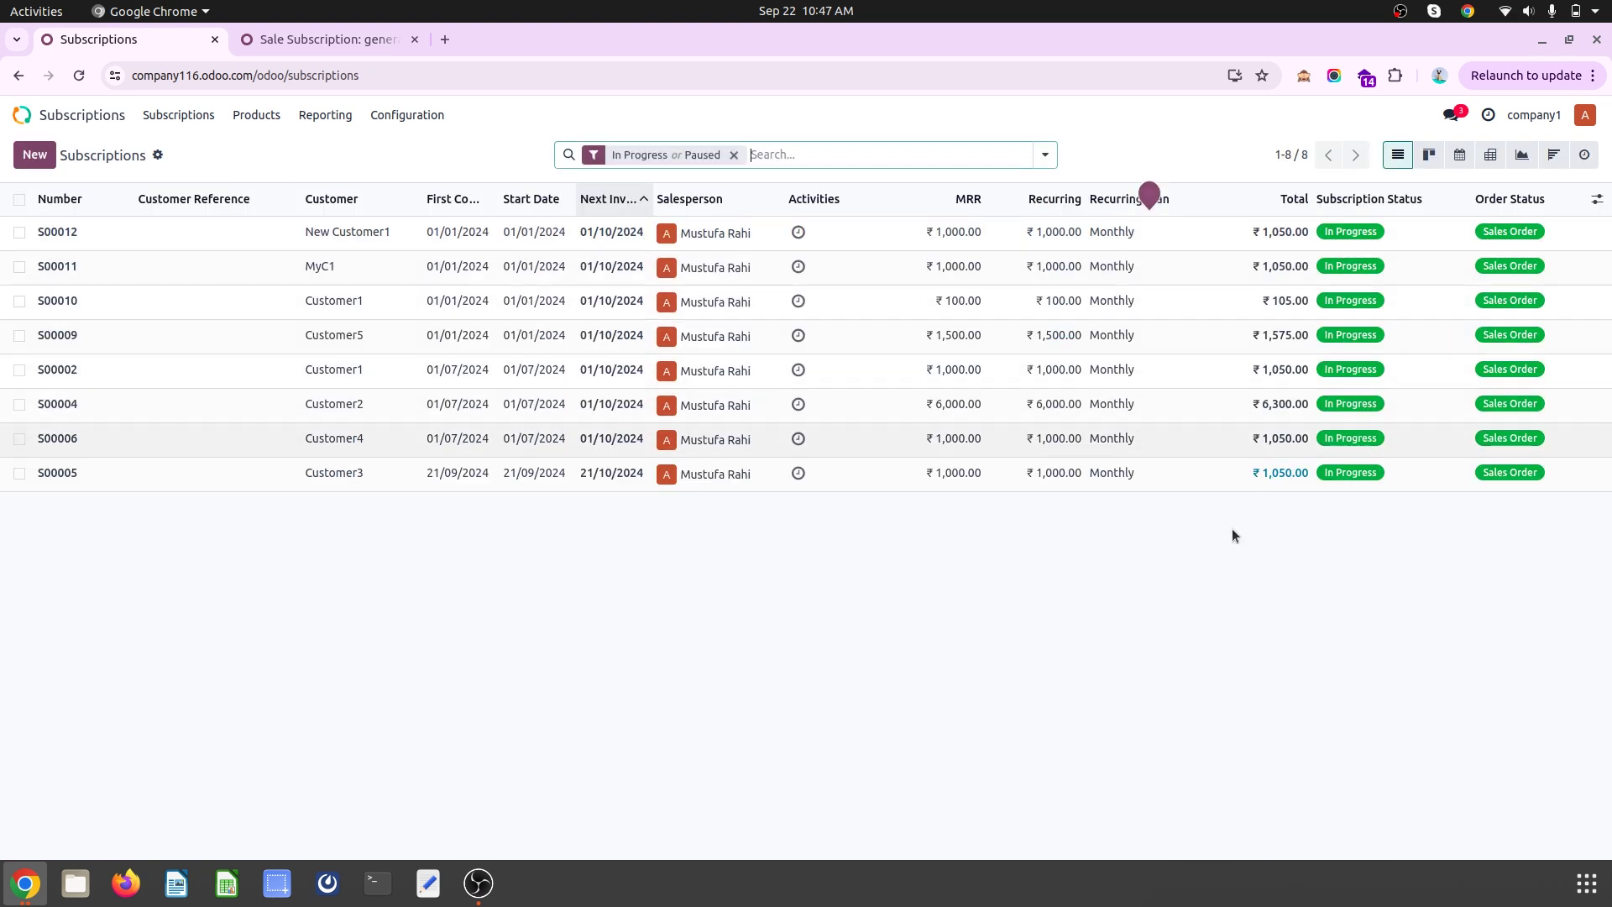
left_click(225, 237)
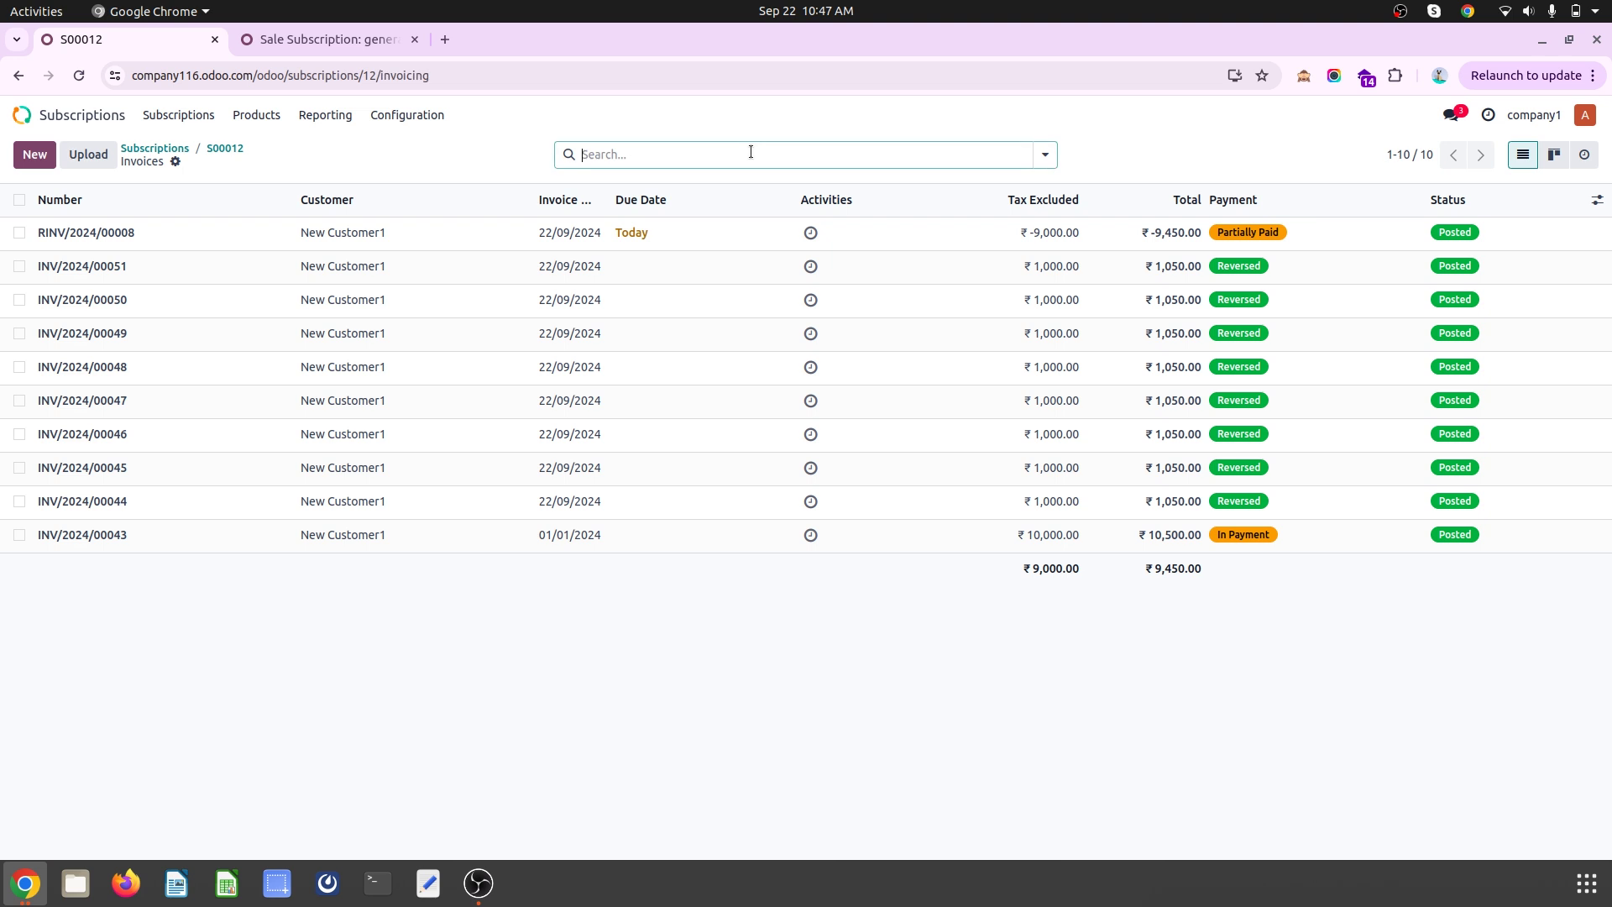
left_click(1121, 542)
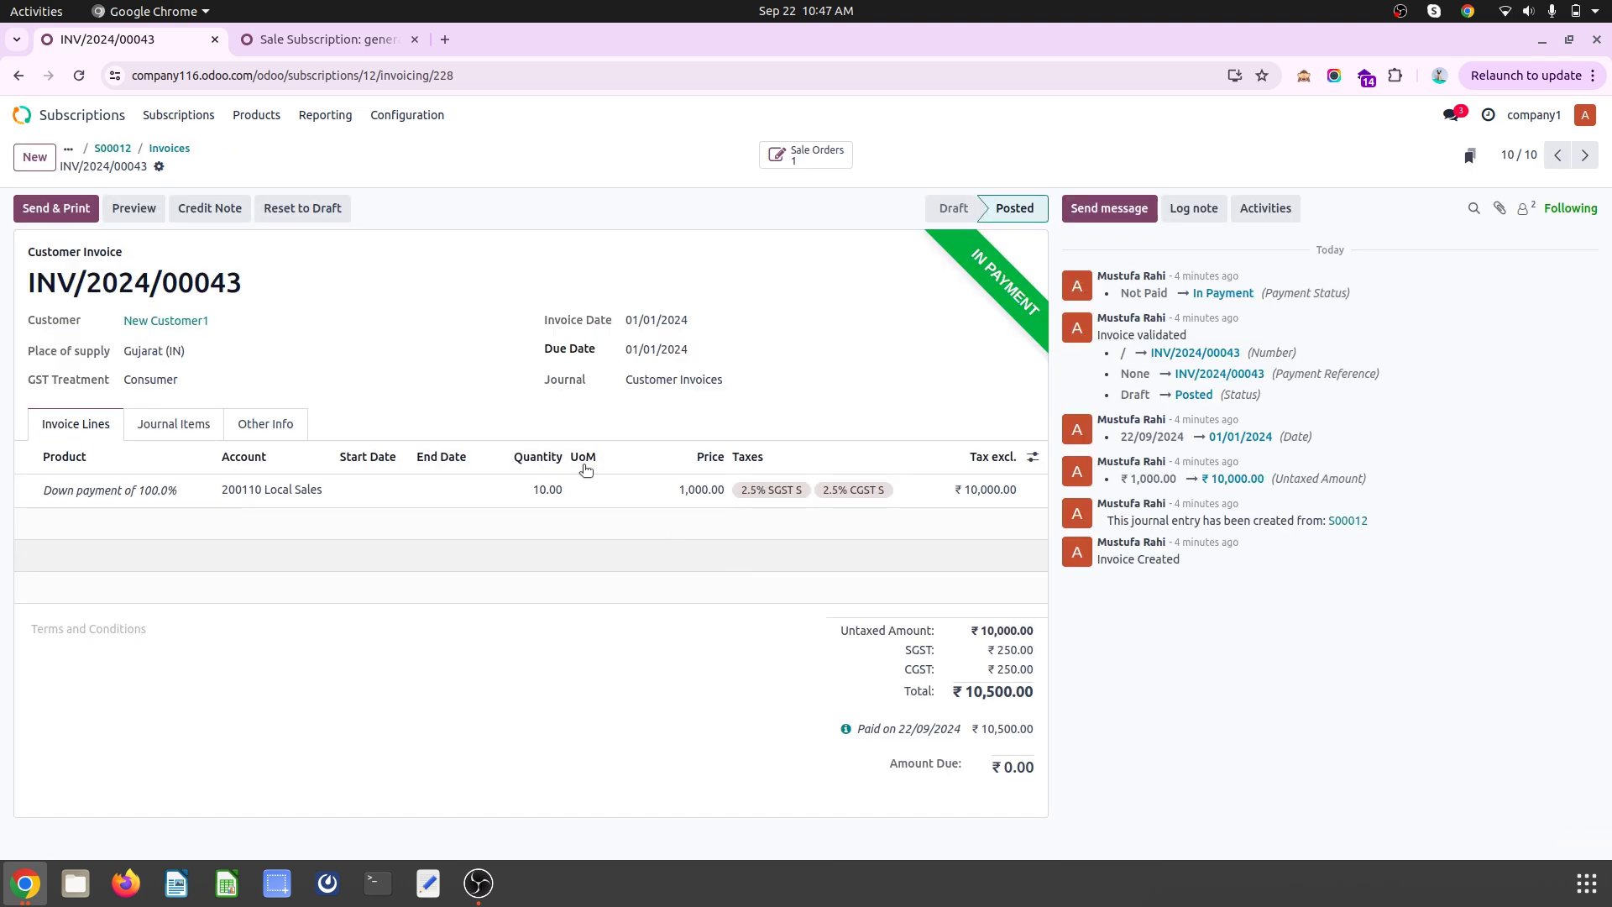
left_click(168, 147)
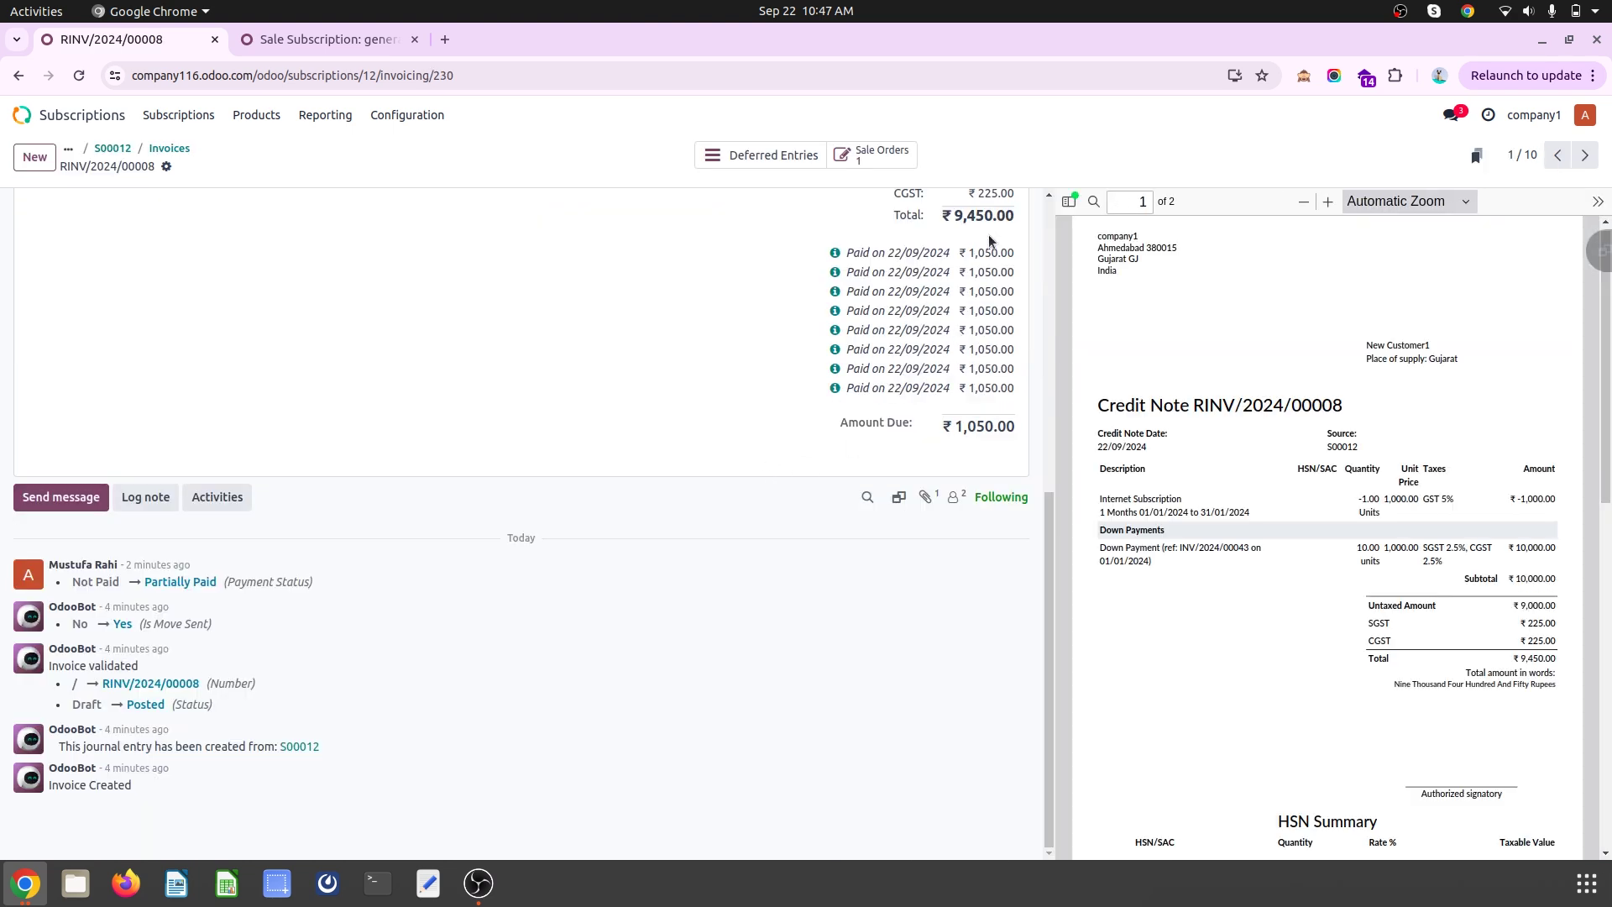
scroll(975, 462, "up", 7)
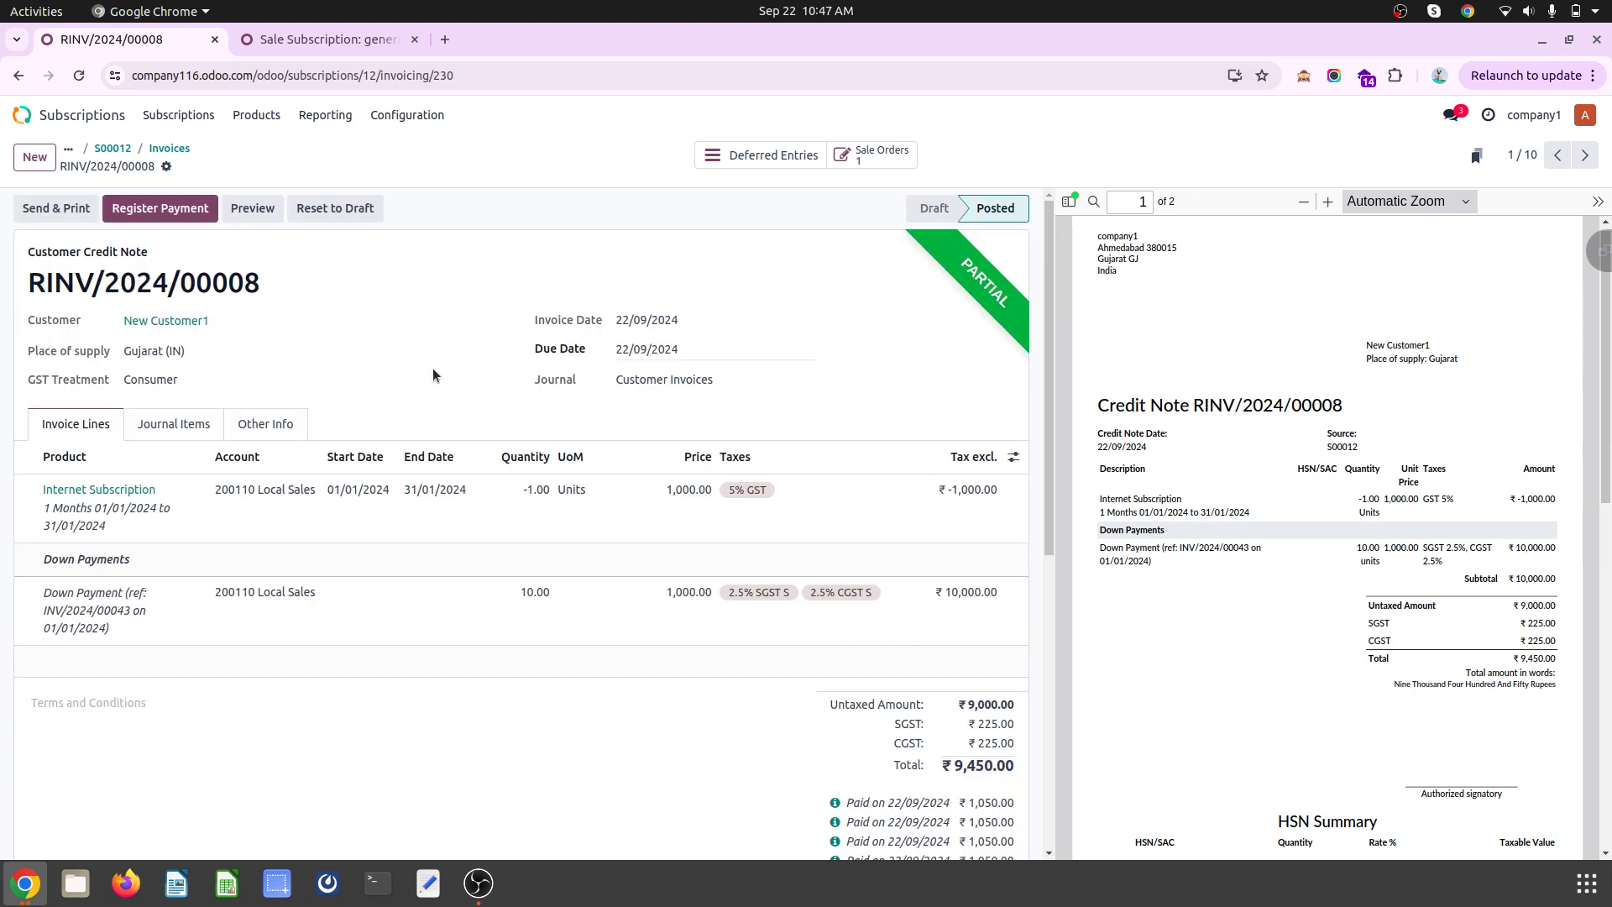
Page through S00012's invoices INV/2024/00043–00051 and credit note RINV/2024/00008, then return to S00012
left_click(1587, 156)
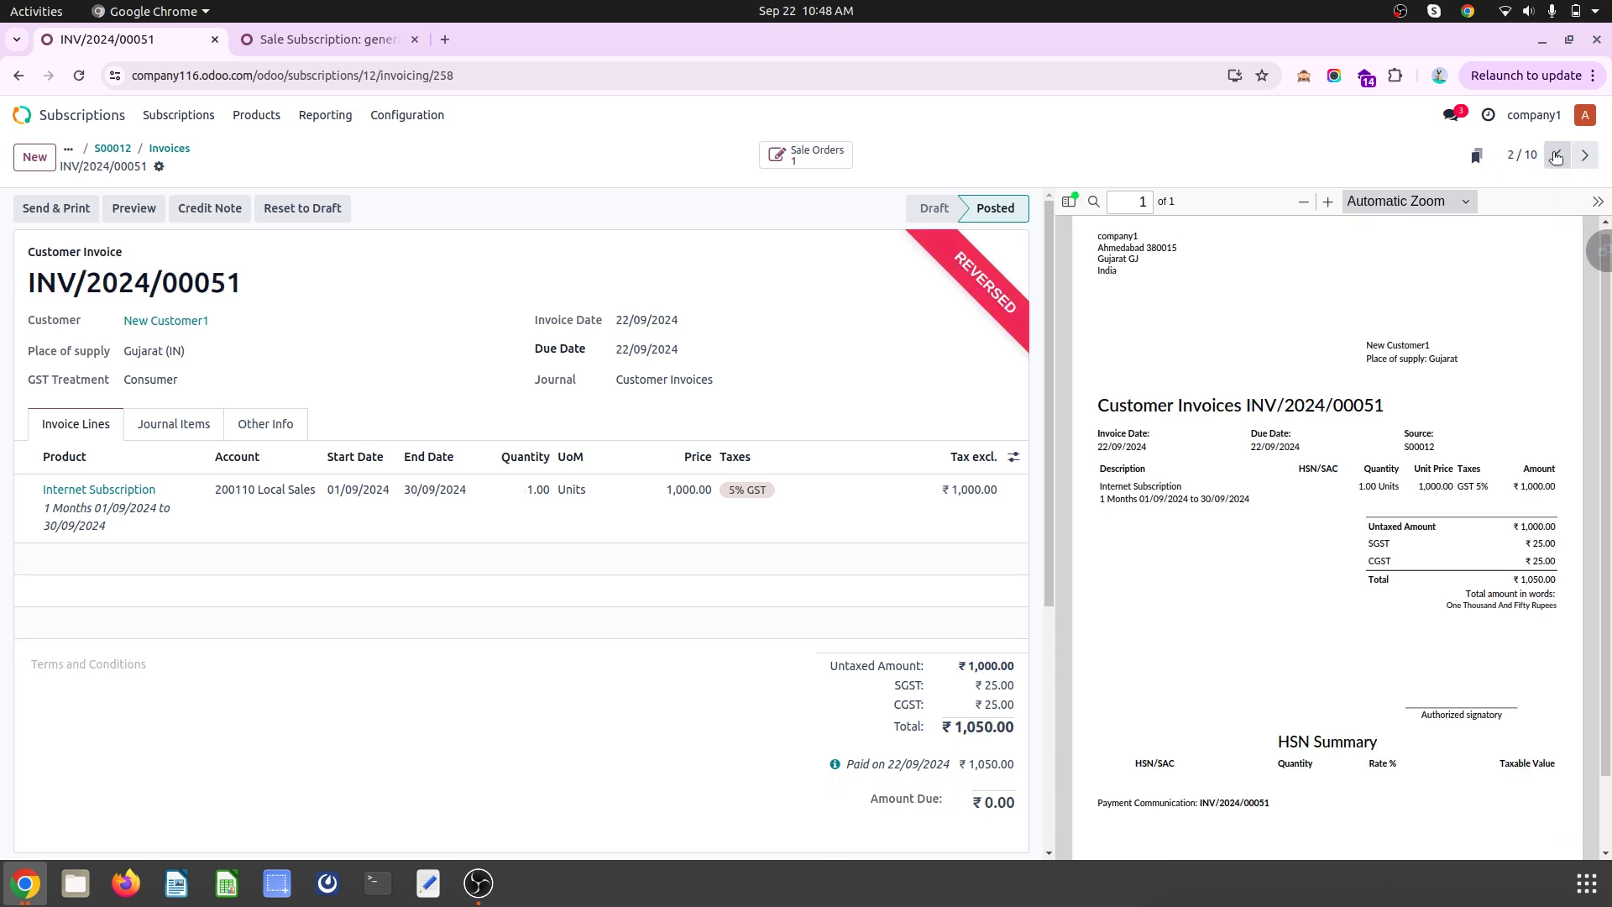
left_click(1555, 156)
left_click(1555, 156)
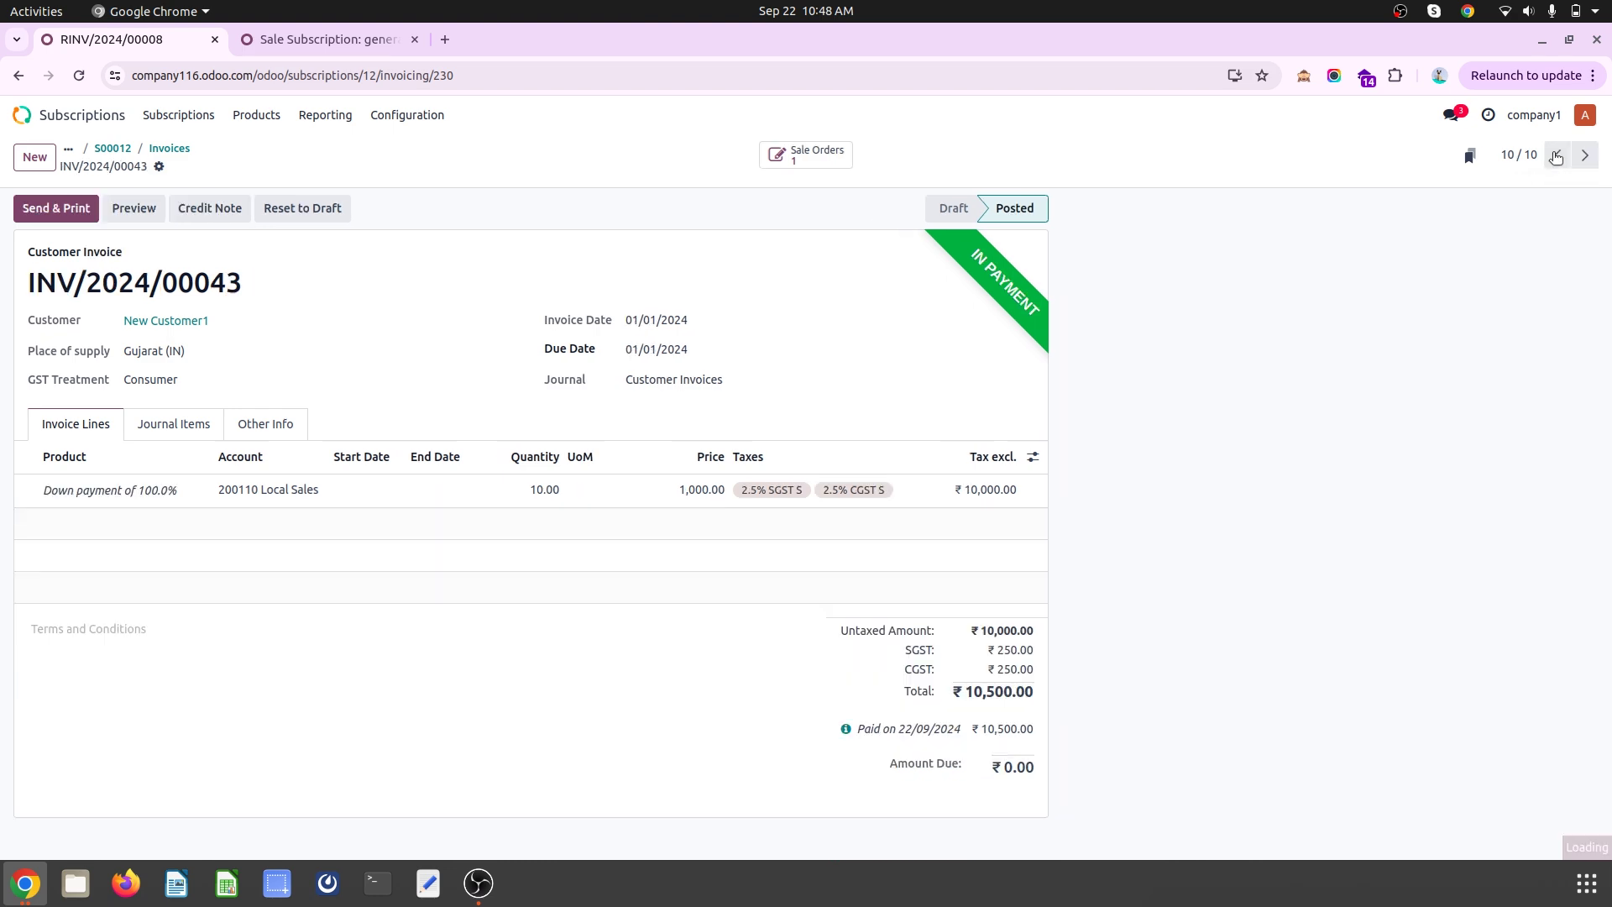
left_click(1555, 157)
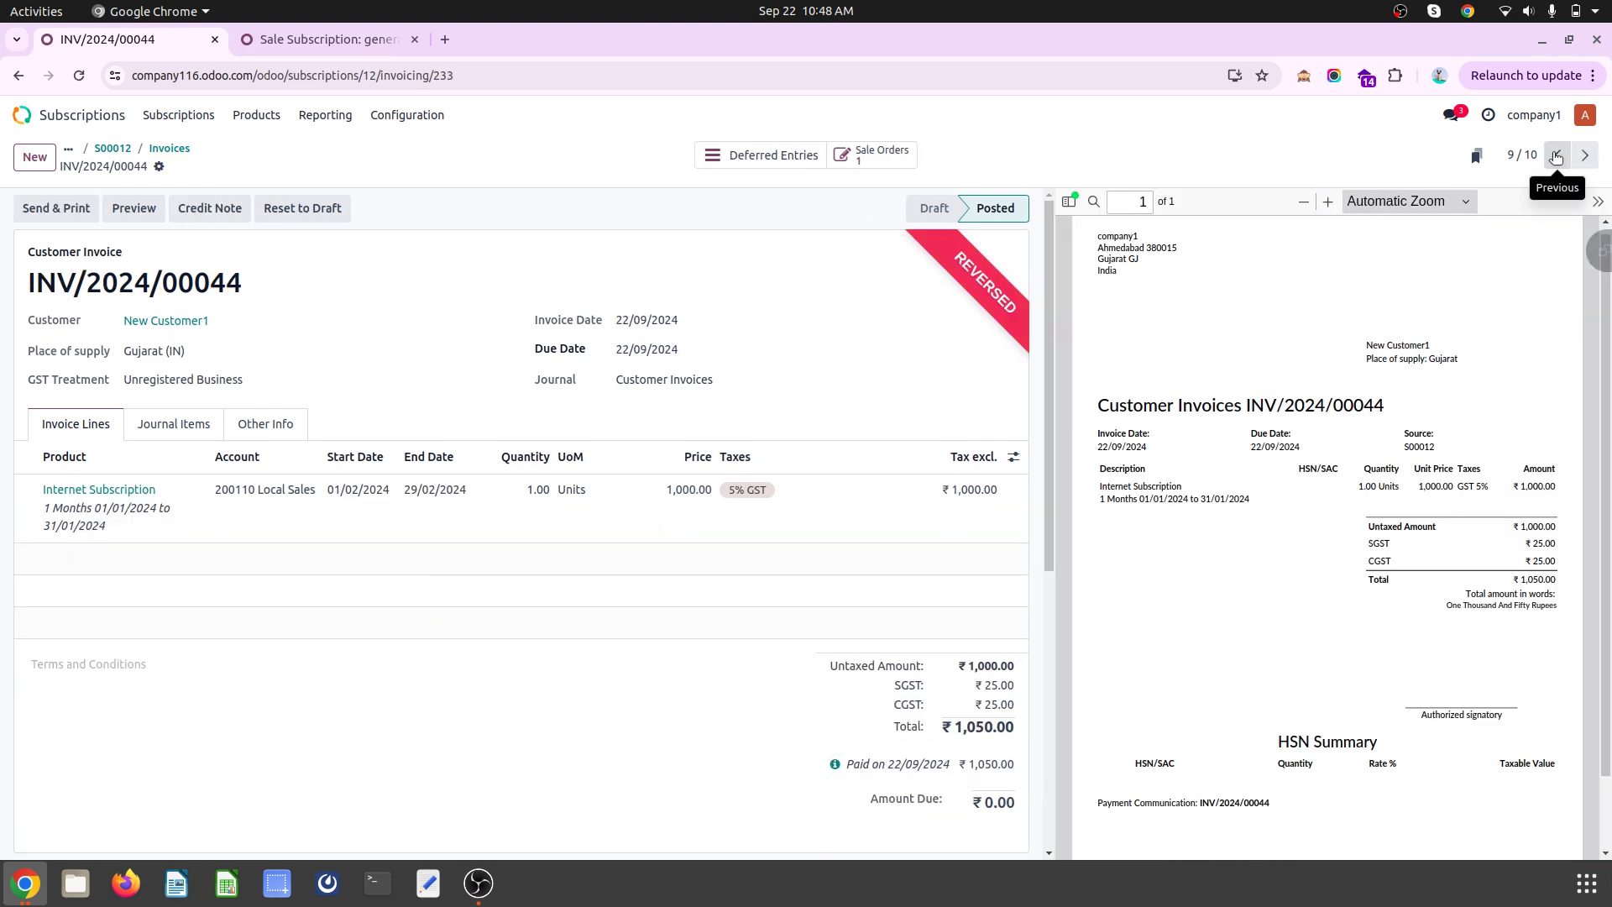
left_click(1587, 156)
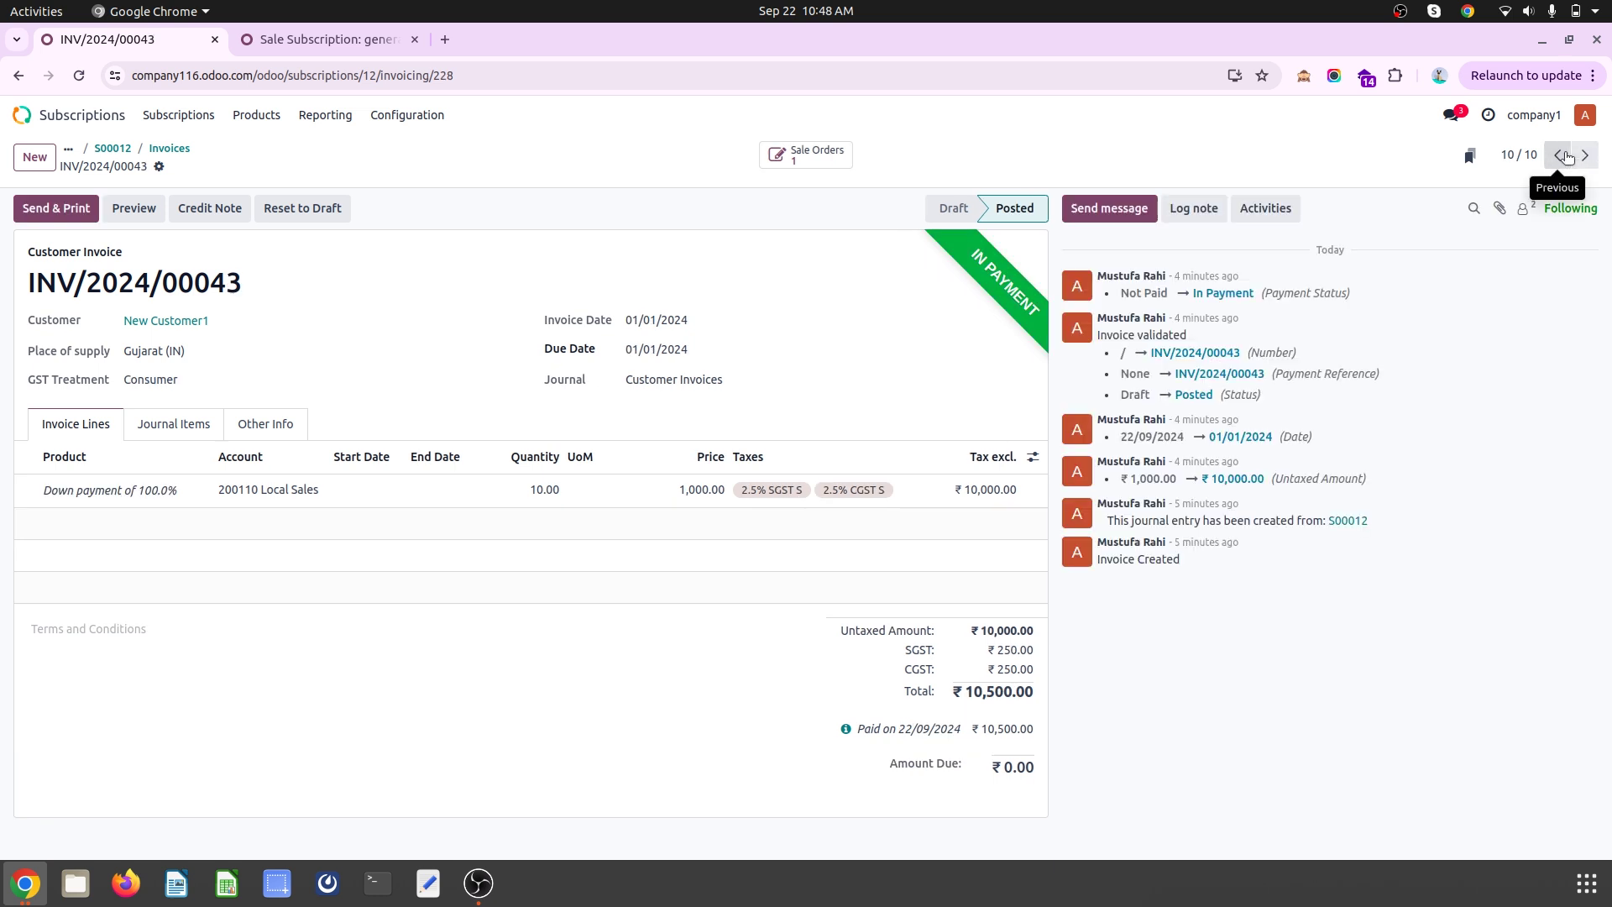
left_click(1567, 156)
left_click(1567, 157)
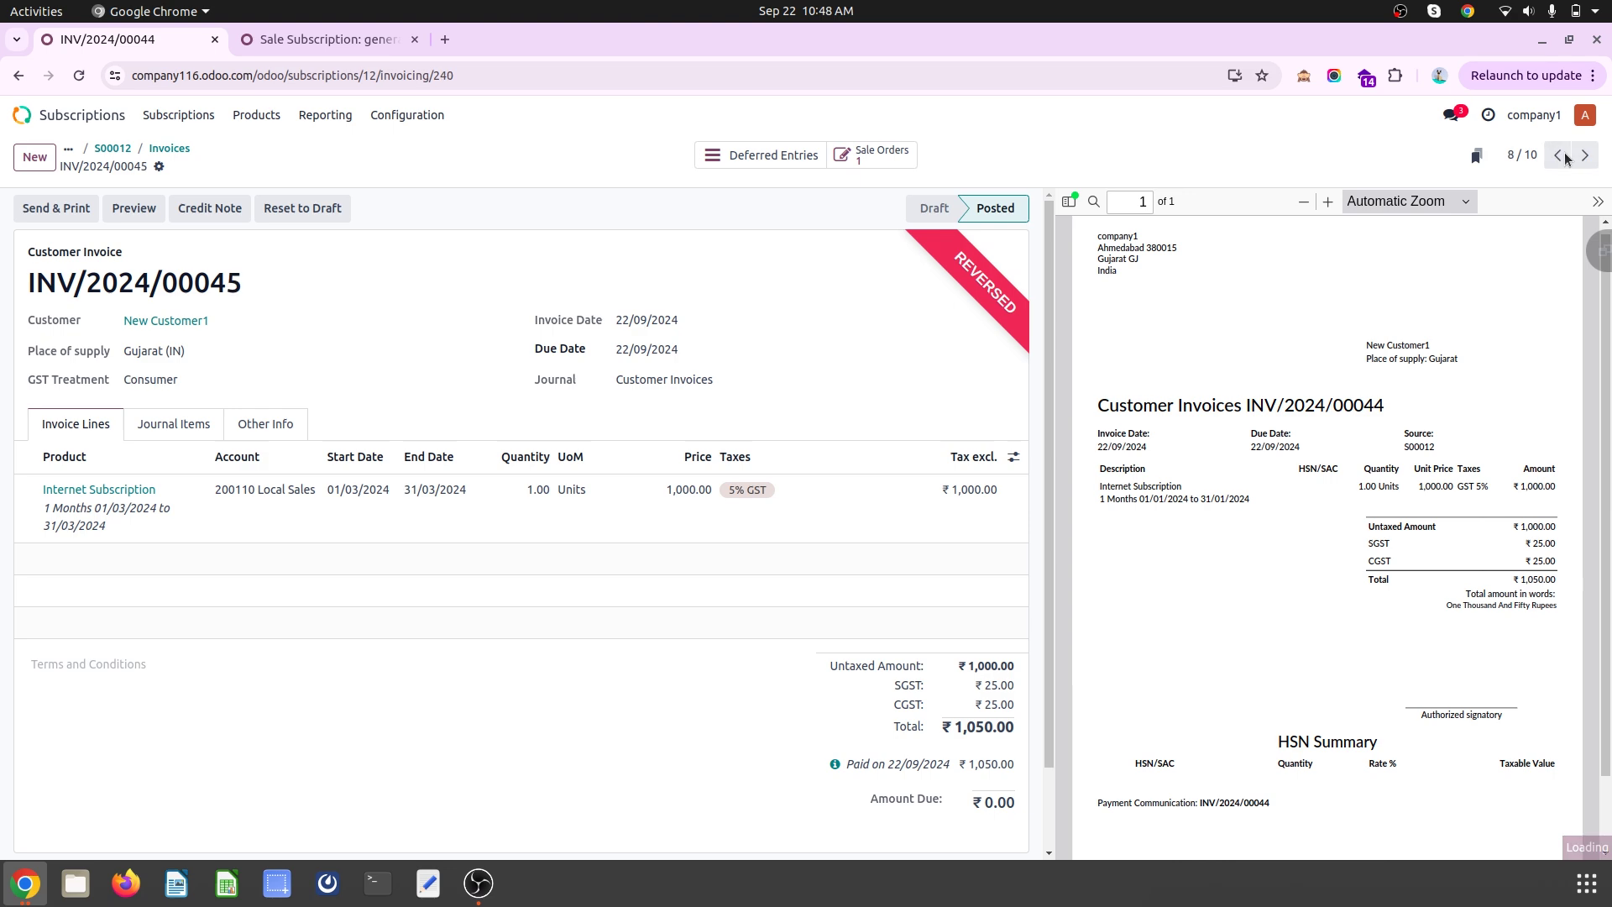
left_click(1586, 156)
left_click(1587, 156)
left_click(1587, 156)
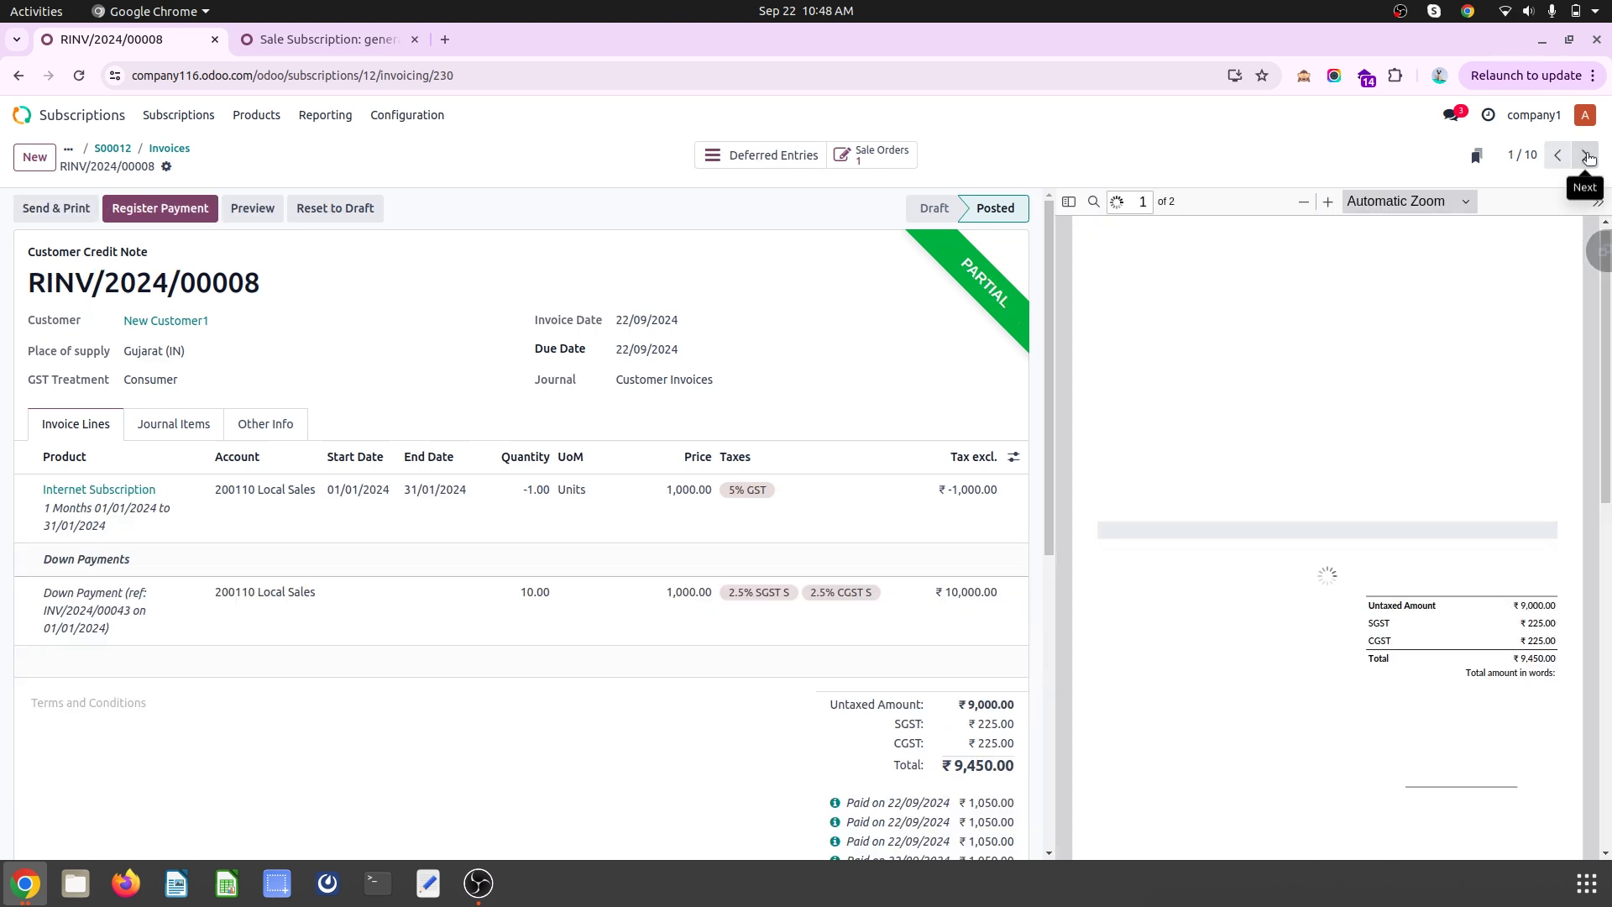
left_click(1559, 156)
left_click(1559, 157)
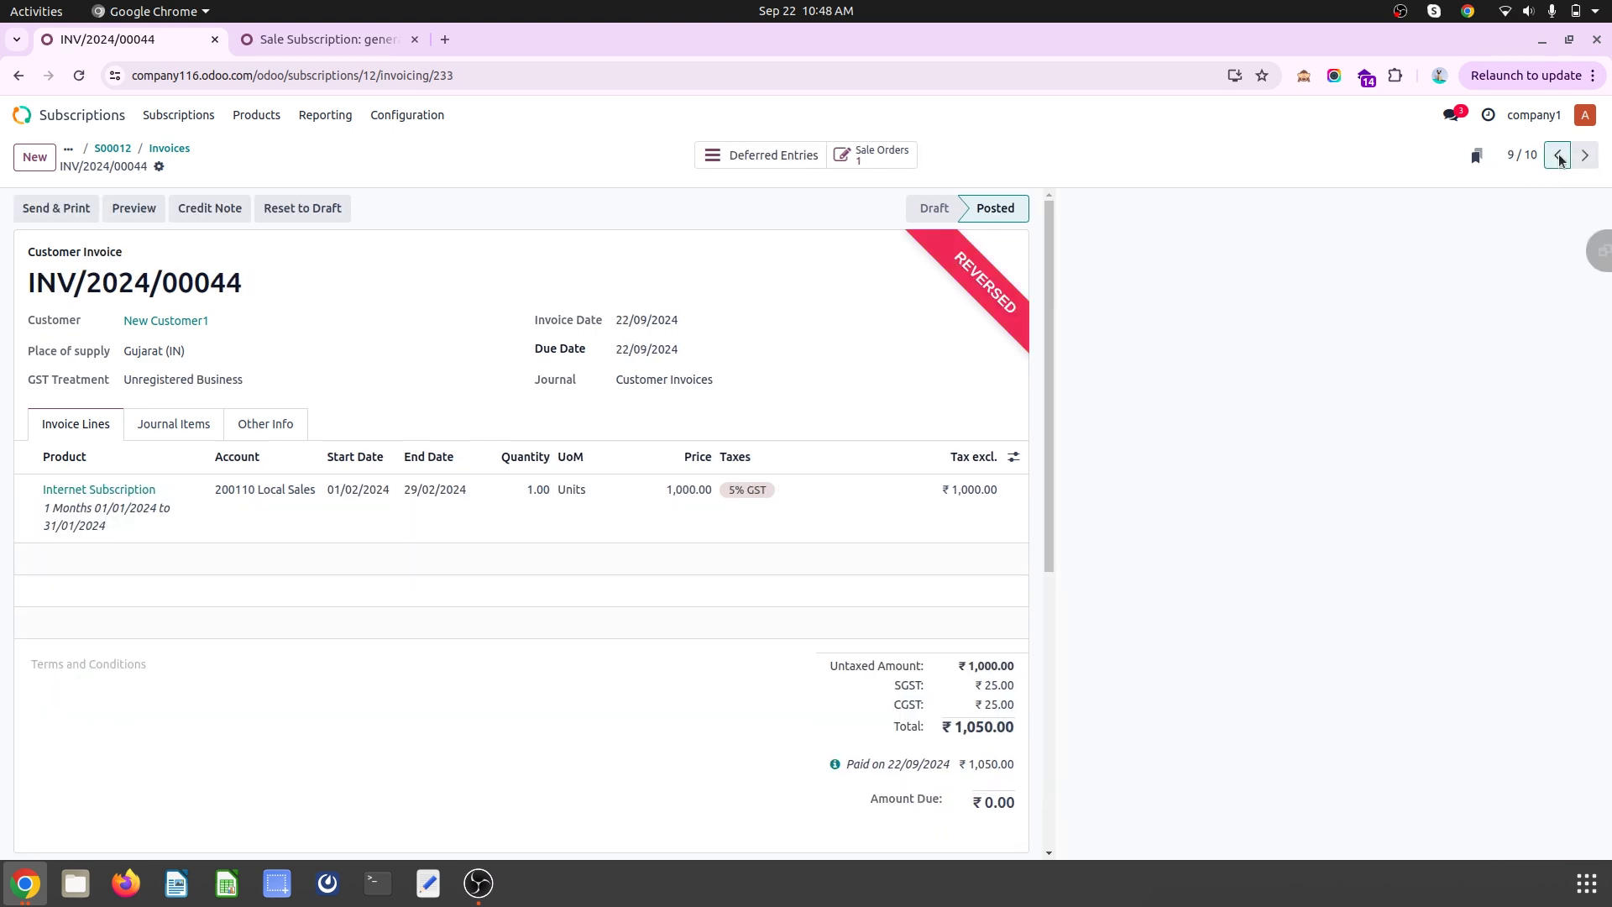
left_click(1559, 157)
left_click(119, 148)
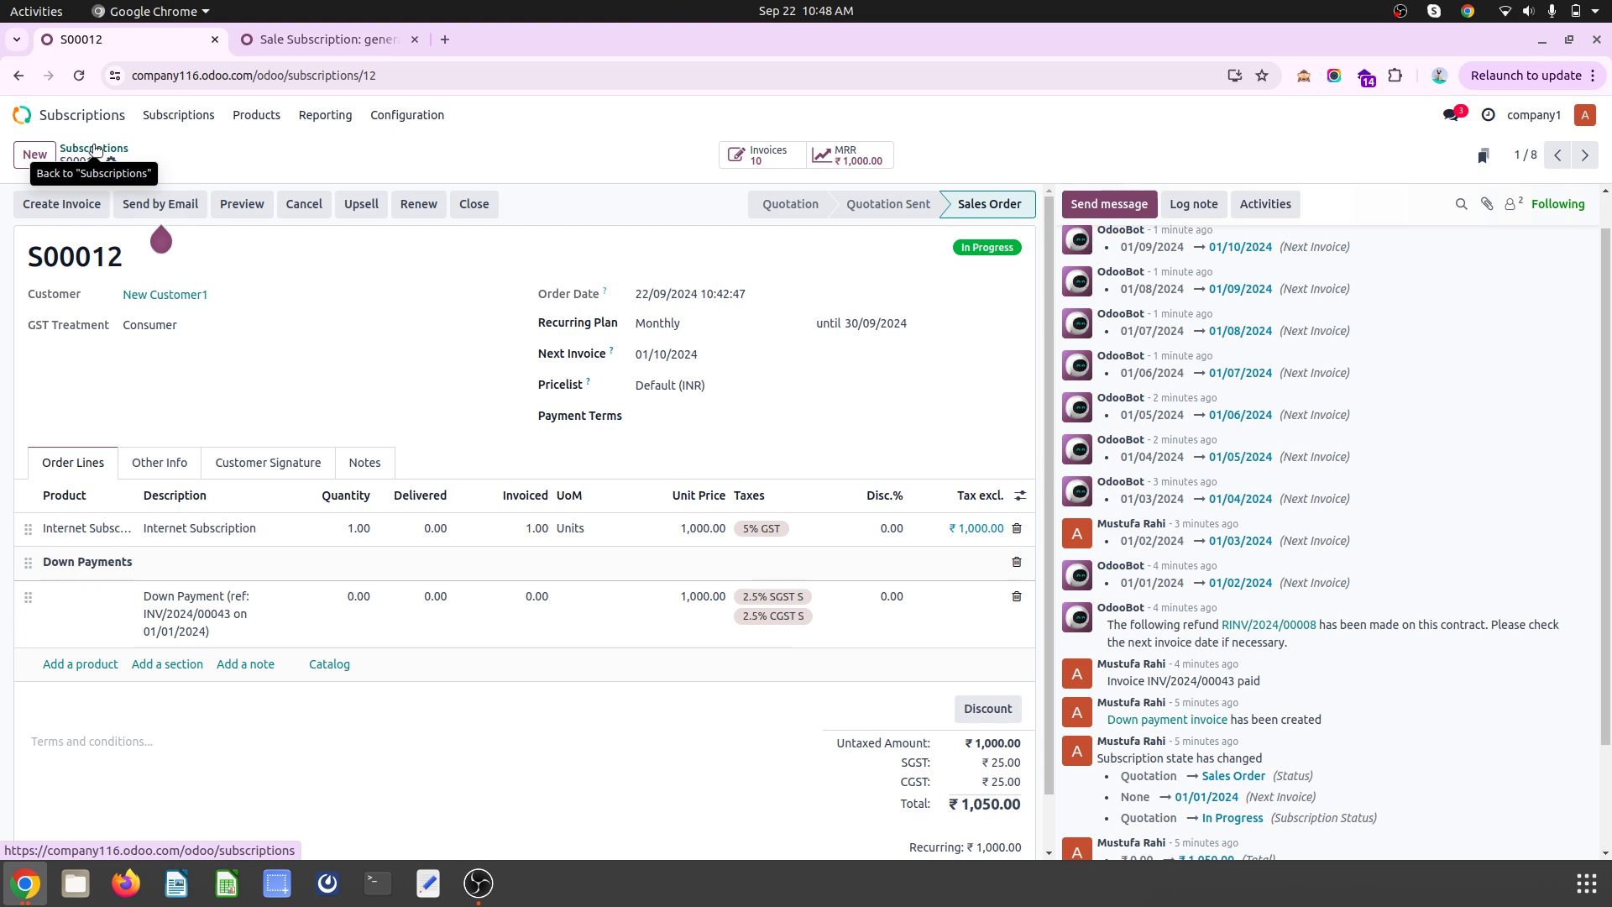
Check the full invoice list of S00012 and return to the subscriptions list
left_click(94, 149)
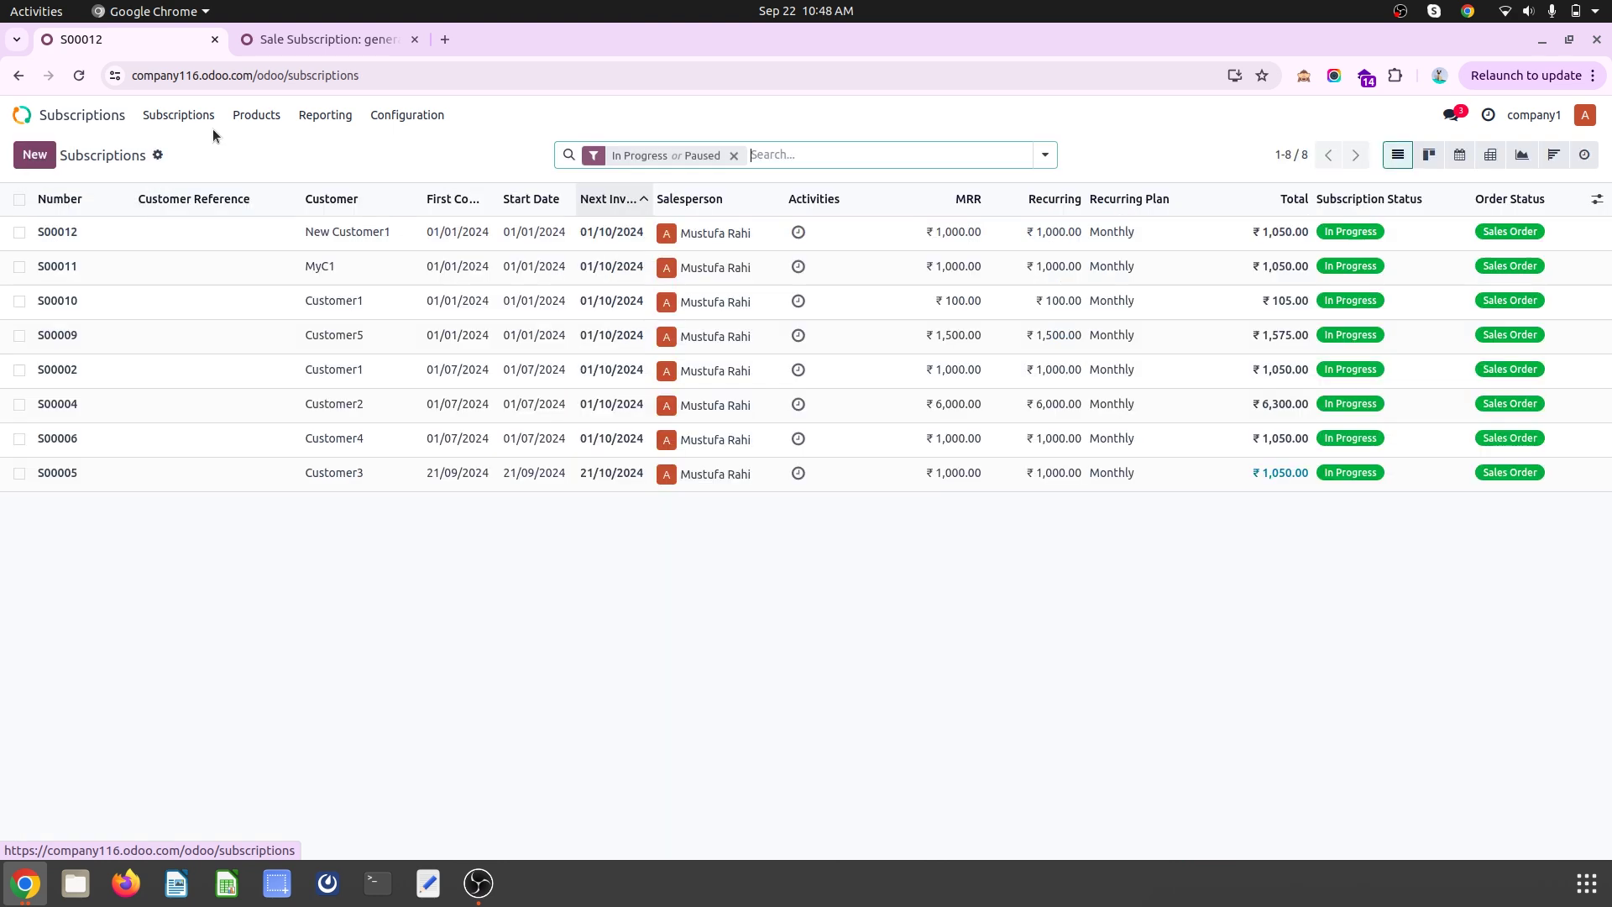
left_click(349, 233)
left_click(768, 151)
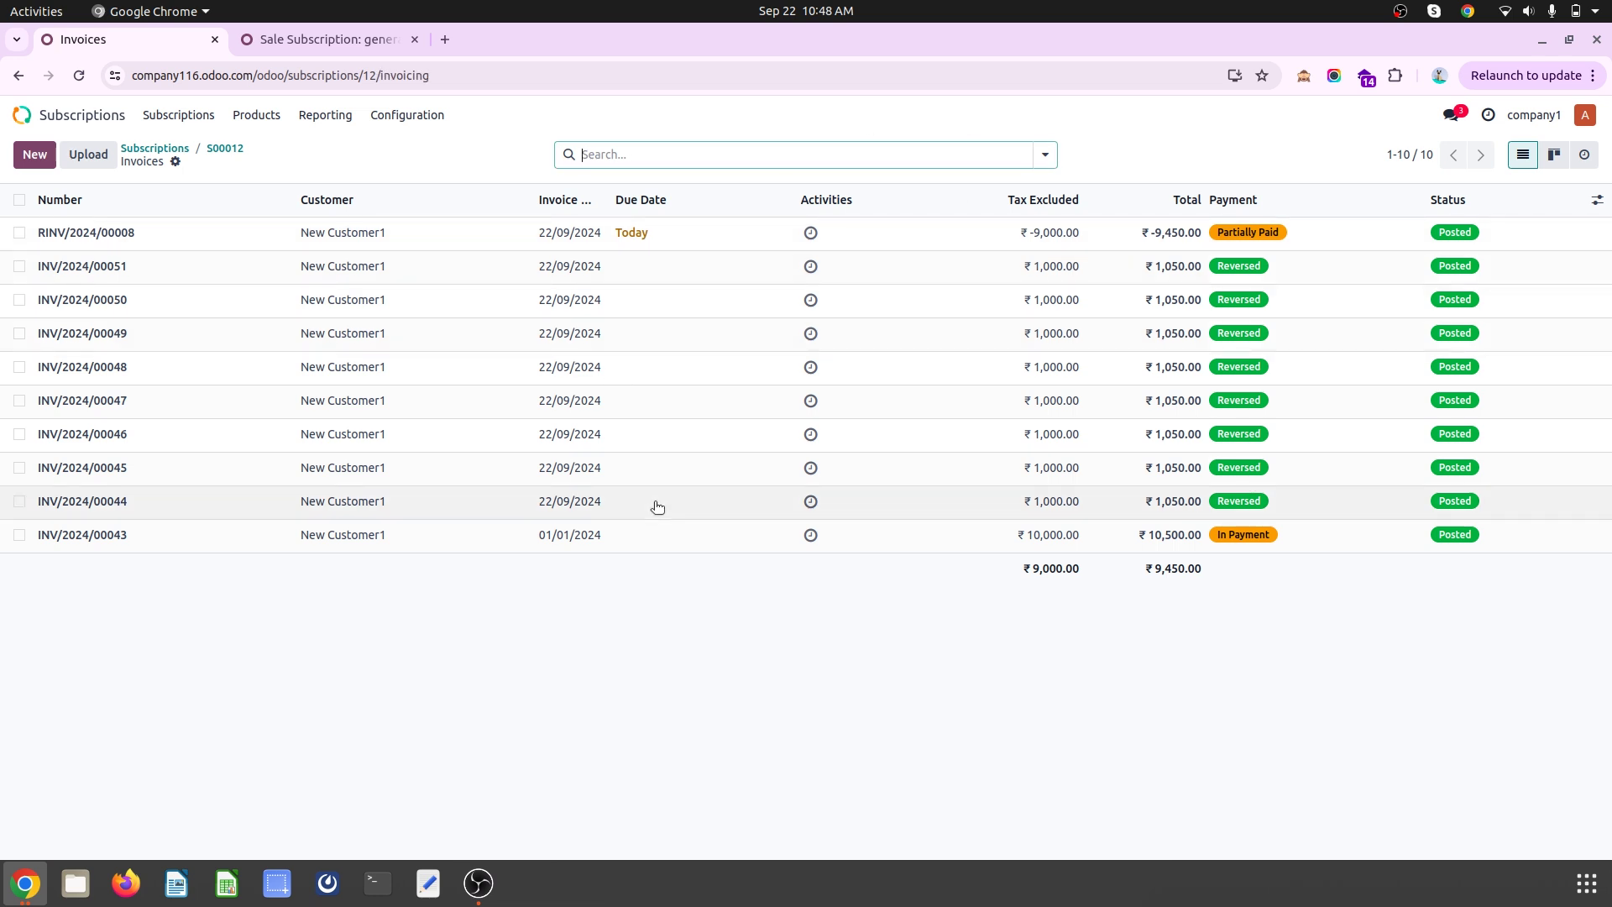
left_click(157, 149)
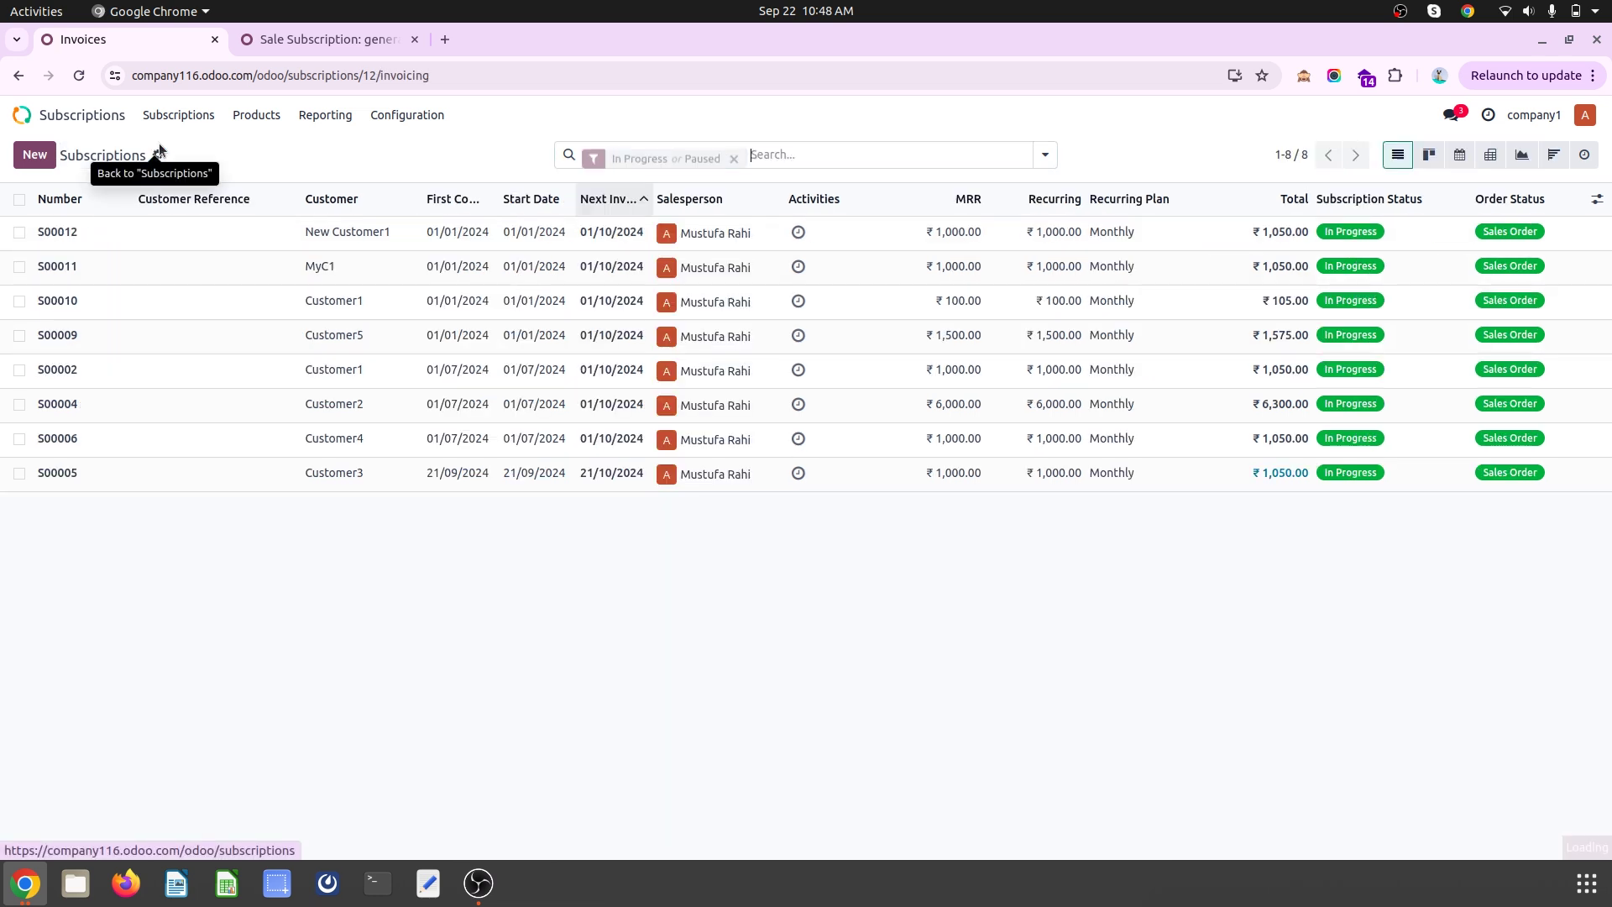
Review S00011's invoices from down-payment INV/2024/00026 back through INV/2024/00036
left_click(191, 262)
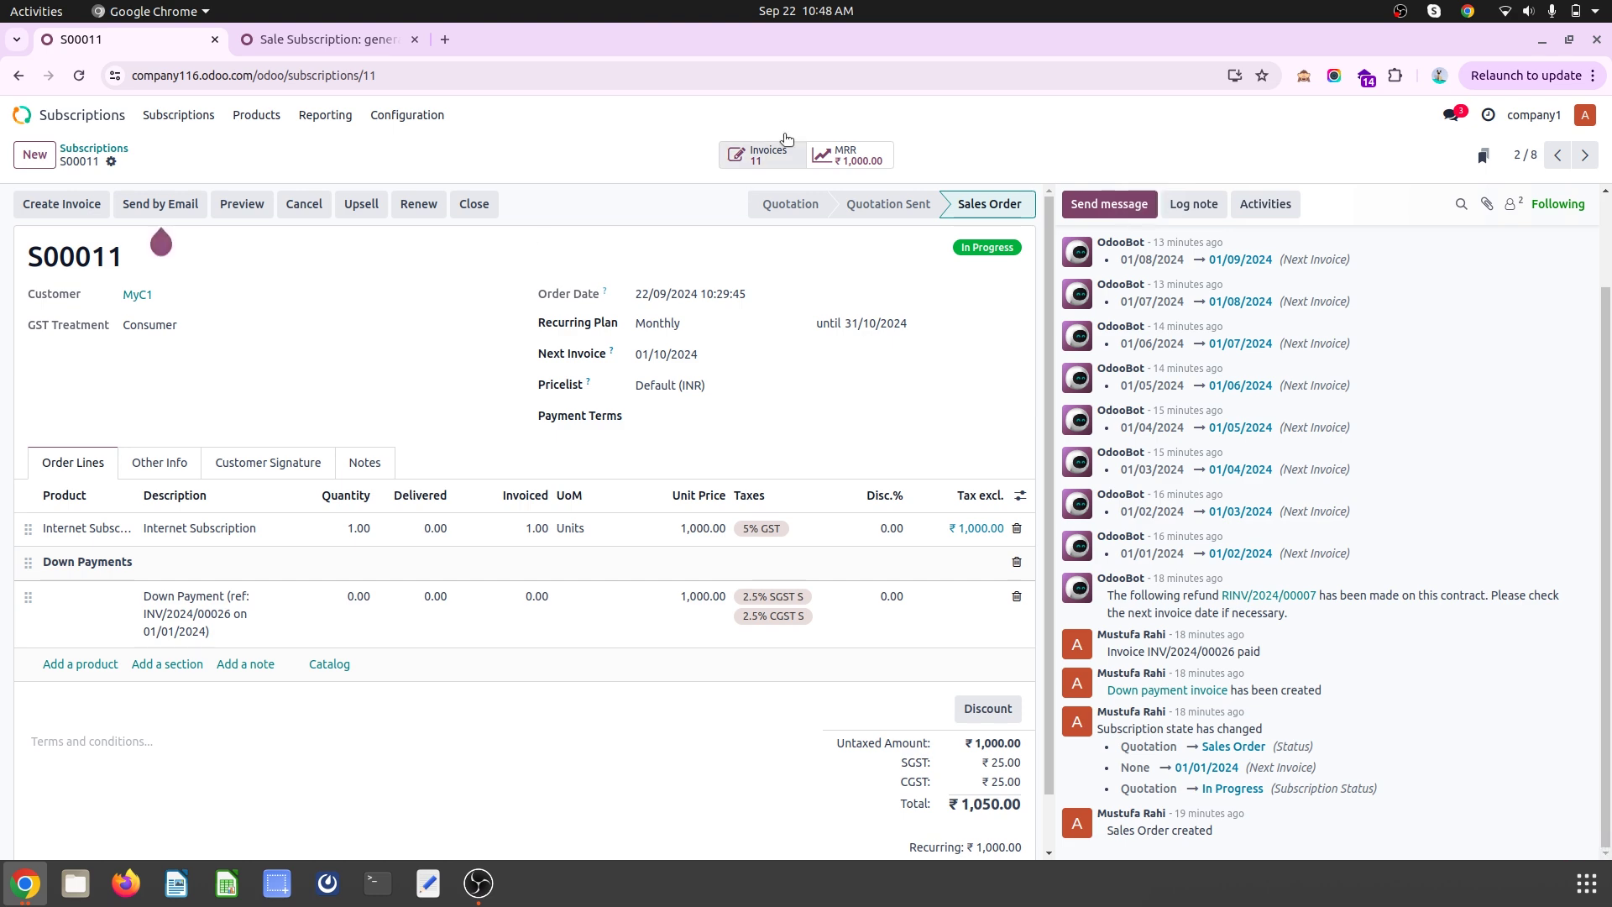
left_click(768, 158)
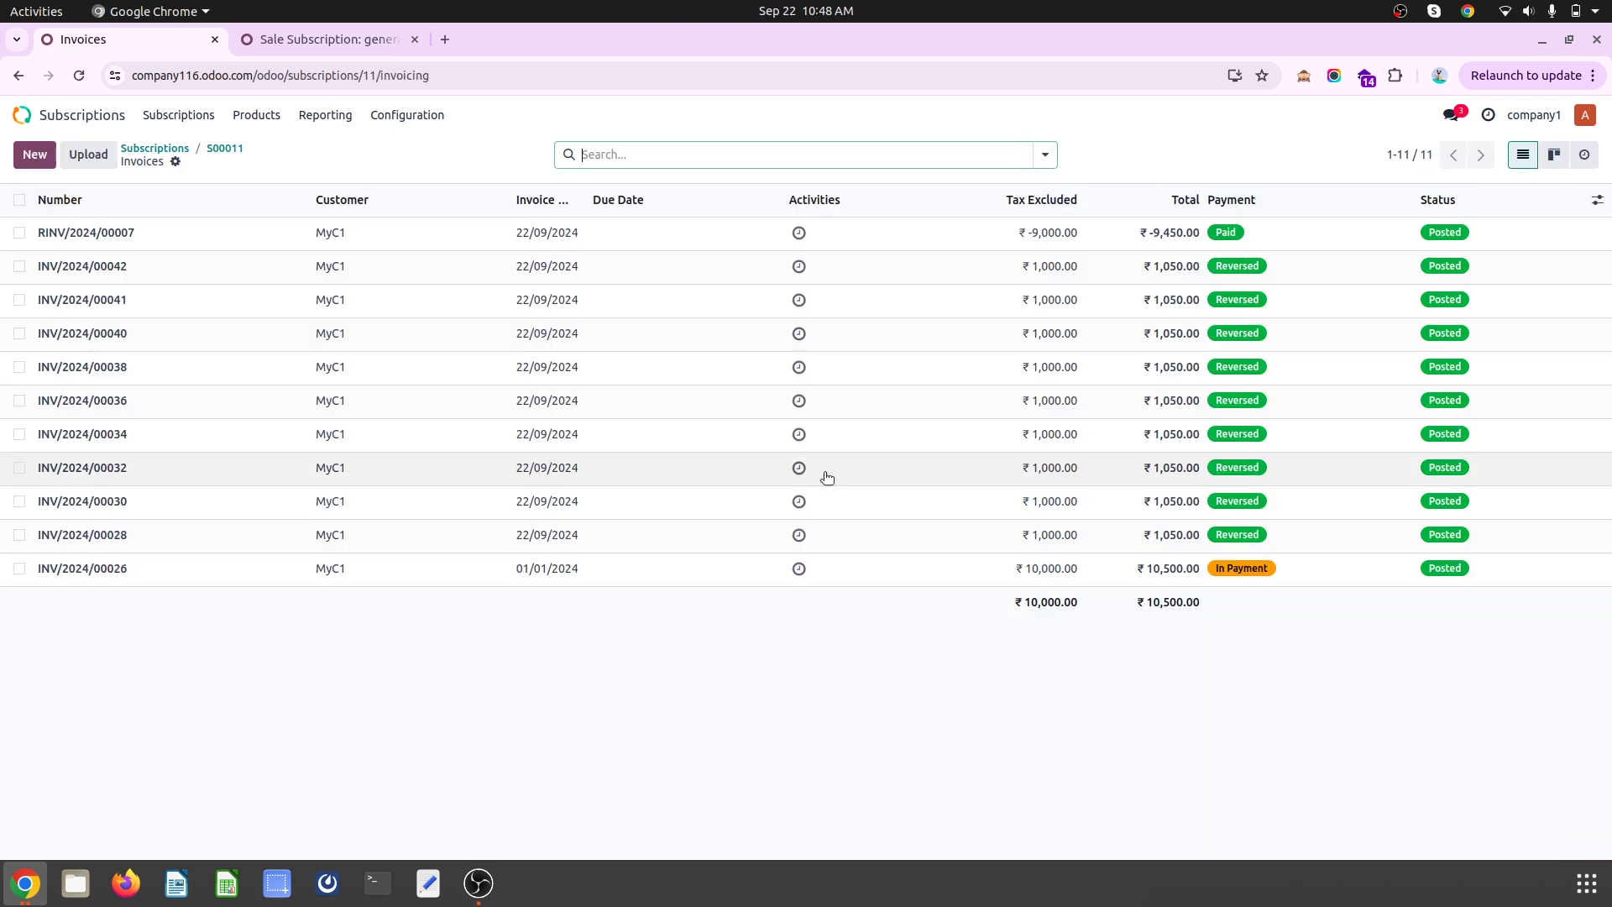
left_click(1037, 569)
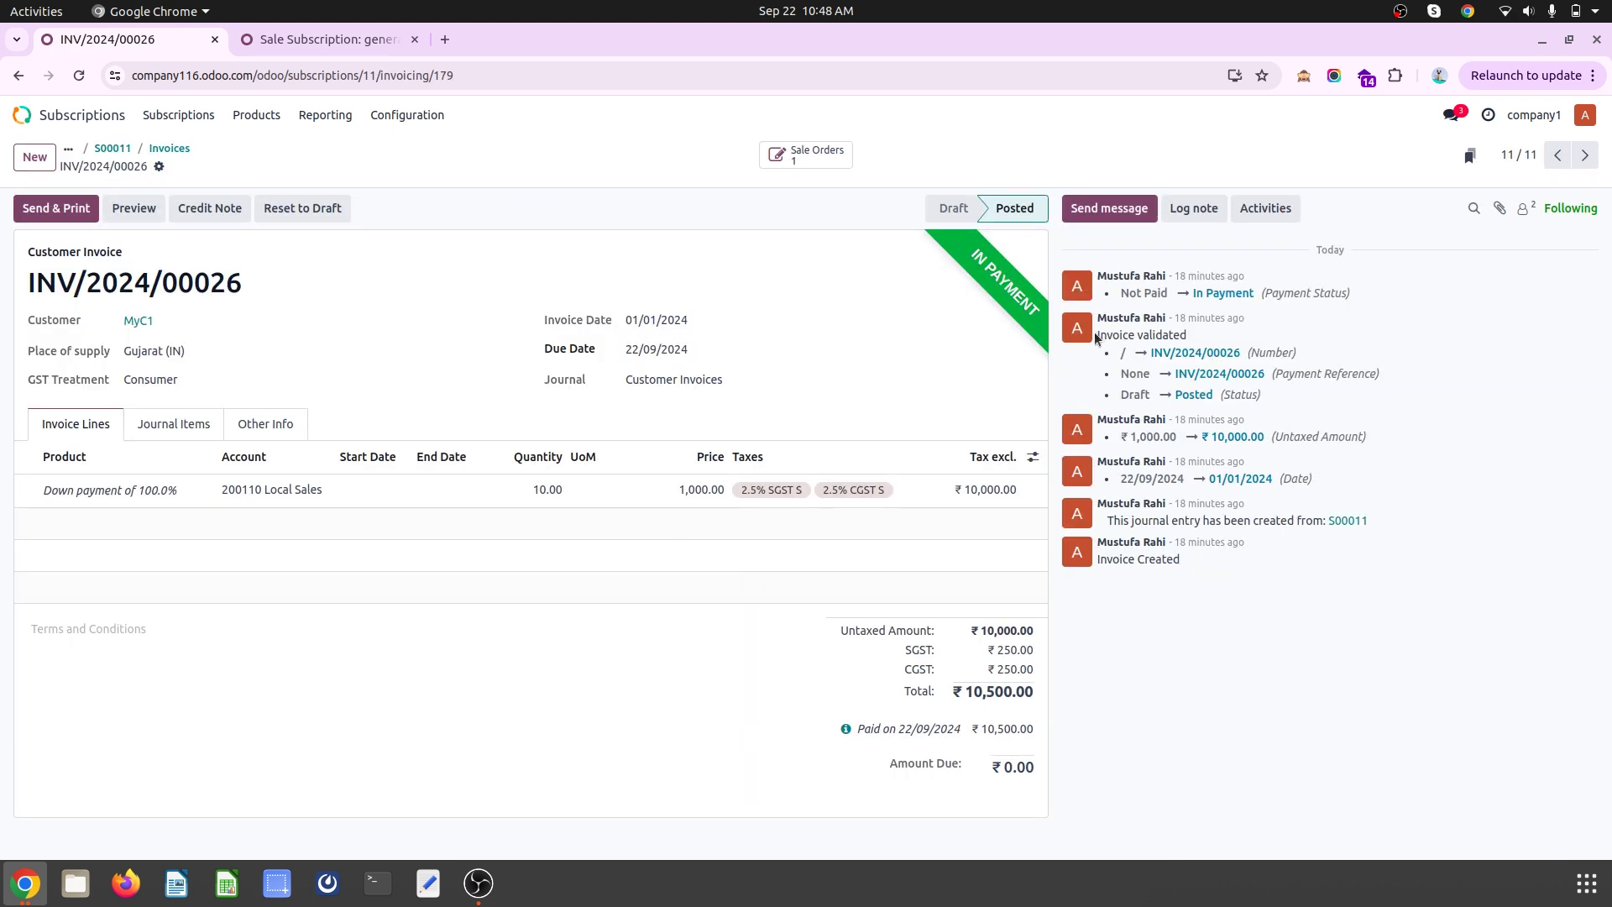
left_click(1556, 157)
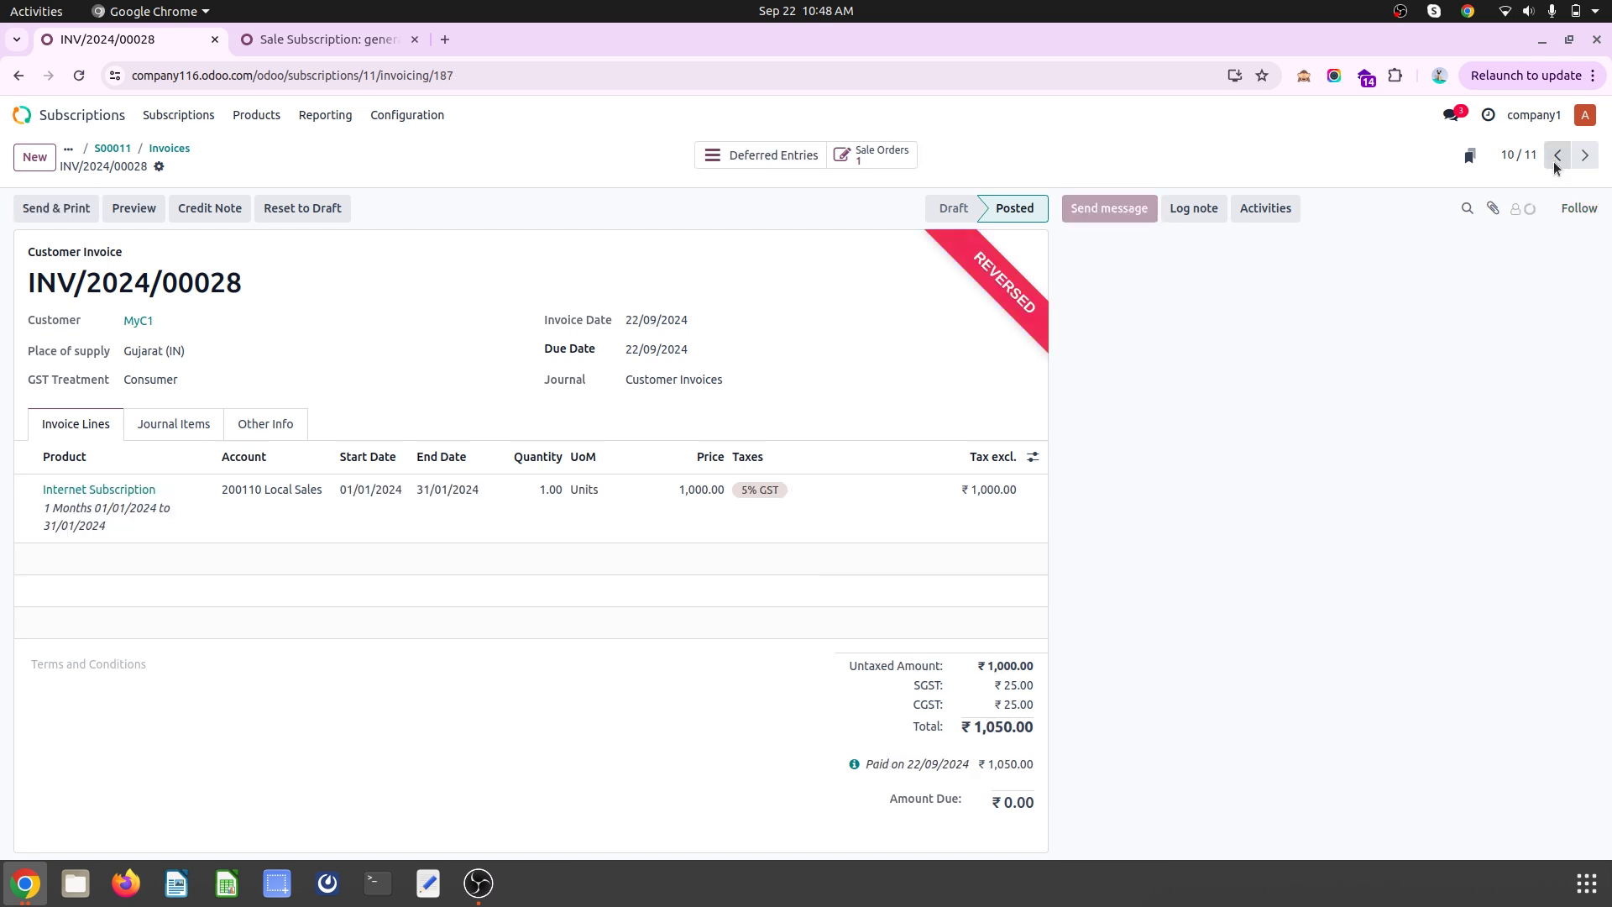
left_click(1556, 157)
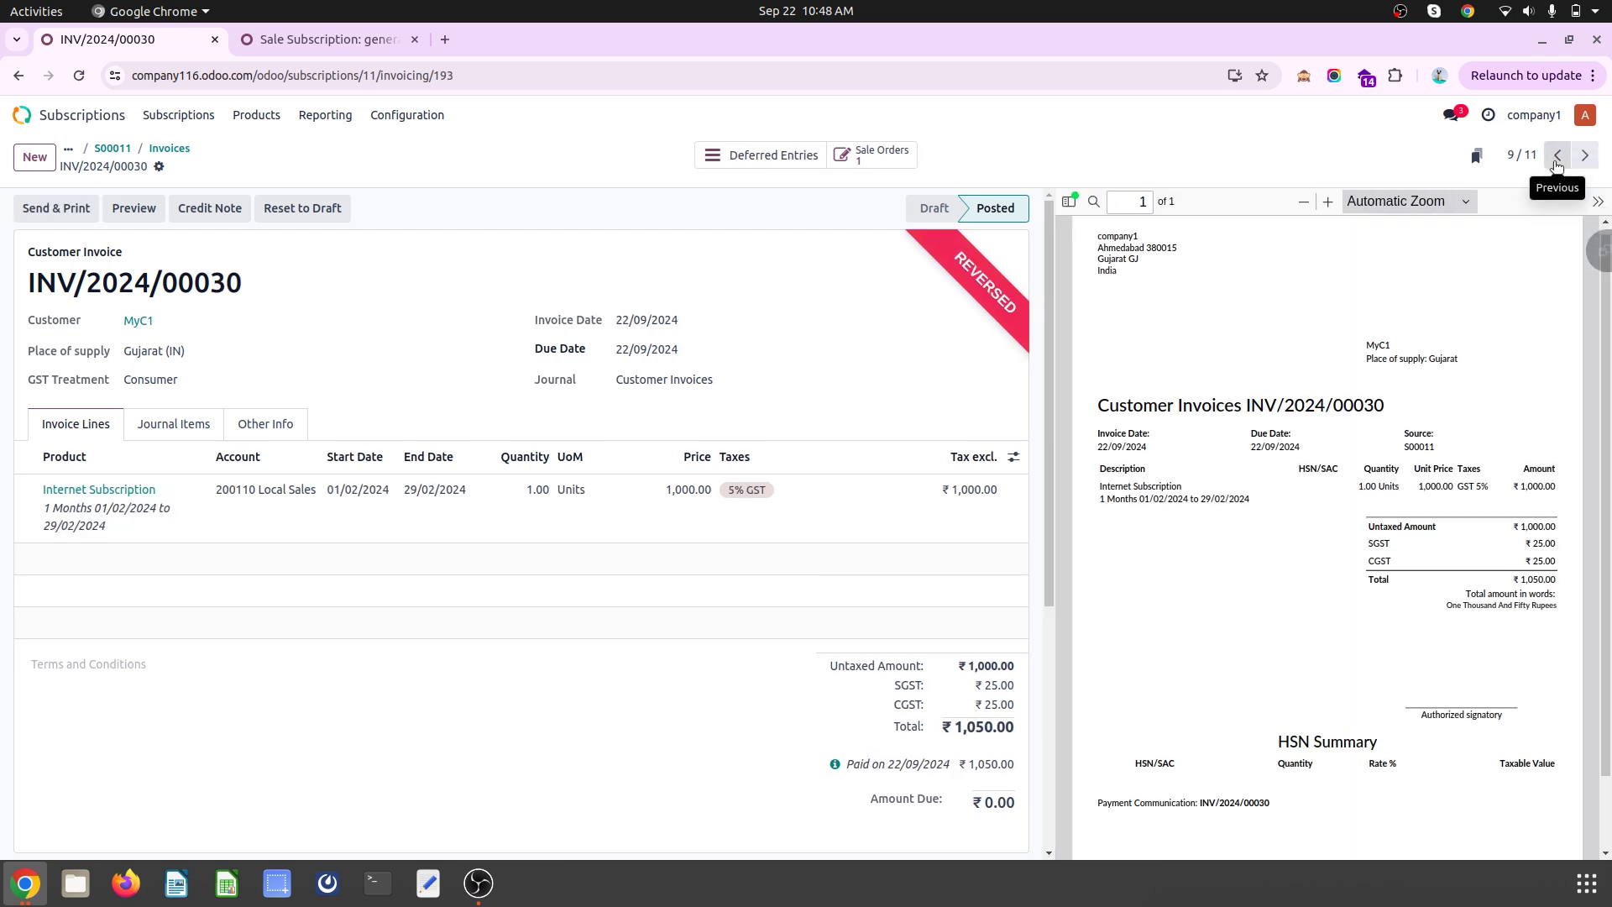
left_click(1556, 163)
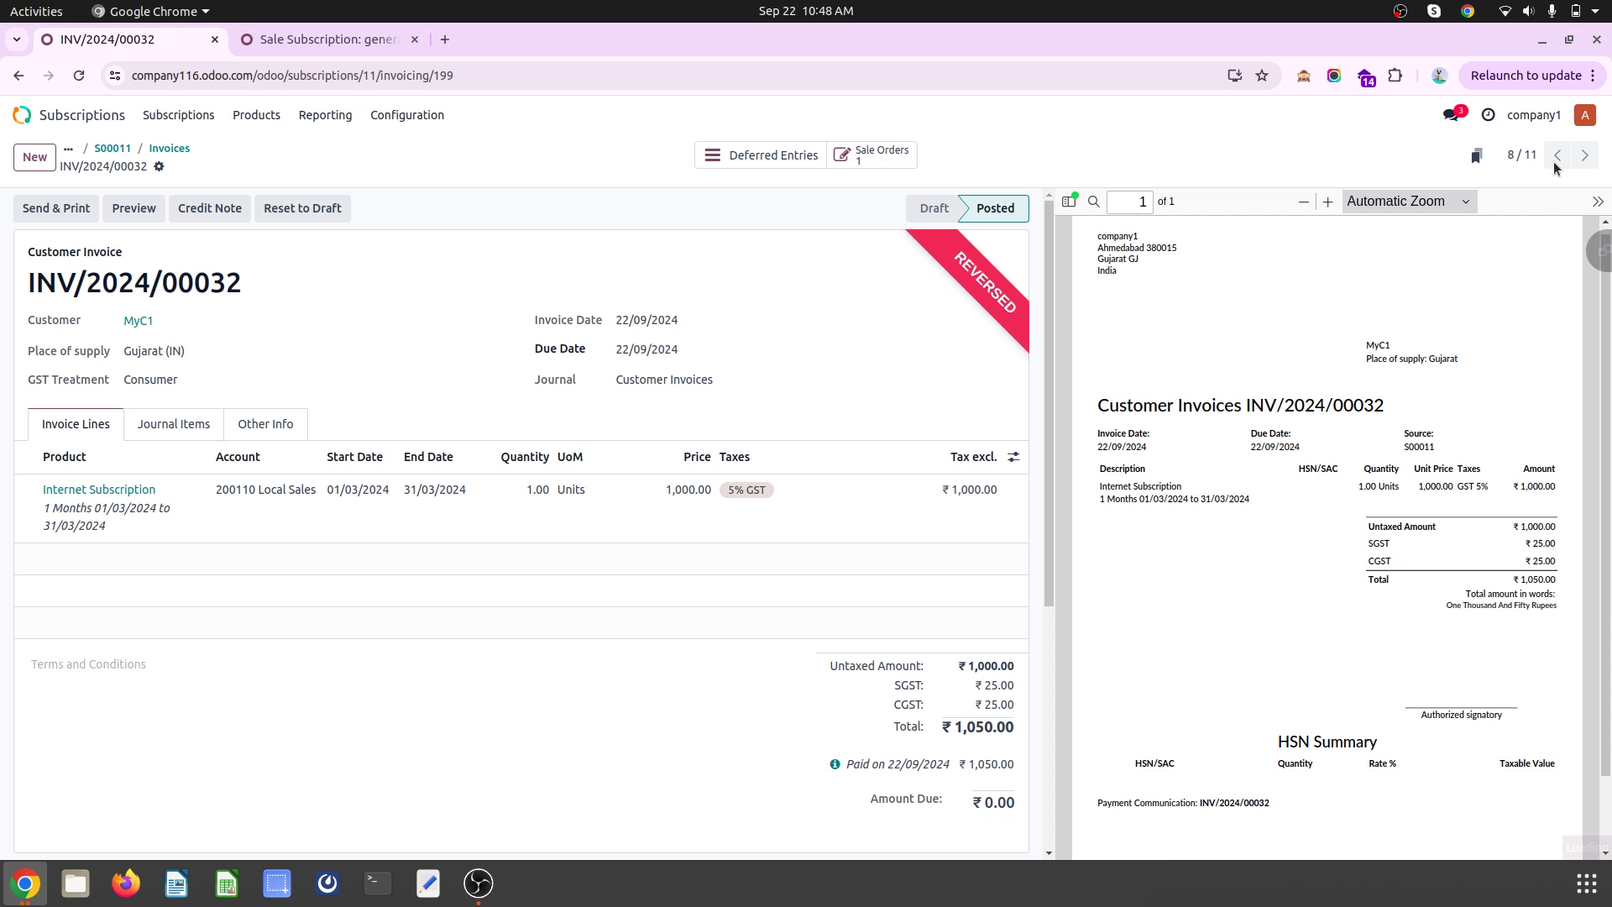
left_click(1556, 164)
double_click(1556, 159)
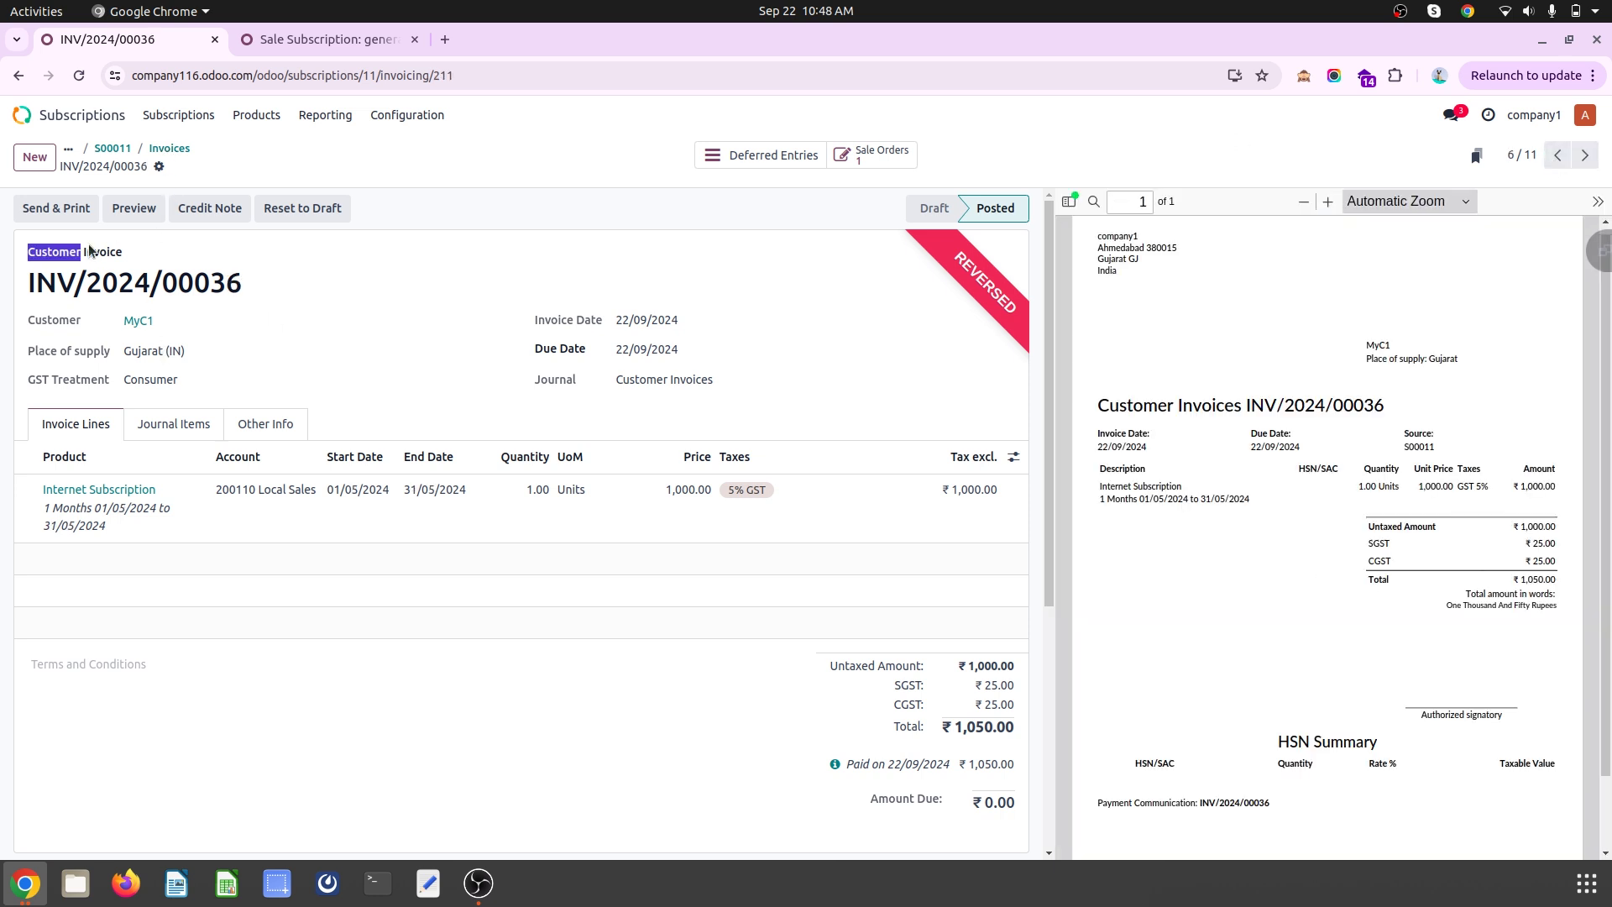
Open customer MyC1's partner ledger to check debit and credit totals of ₹19,950.00
left_click(151, 326)
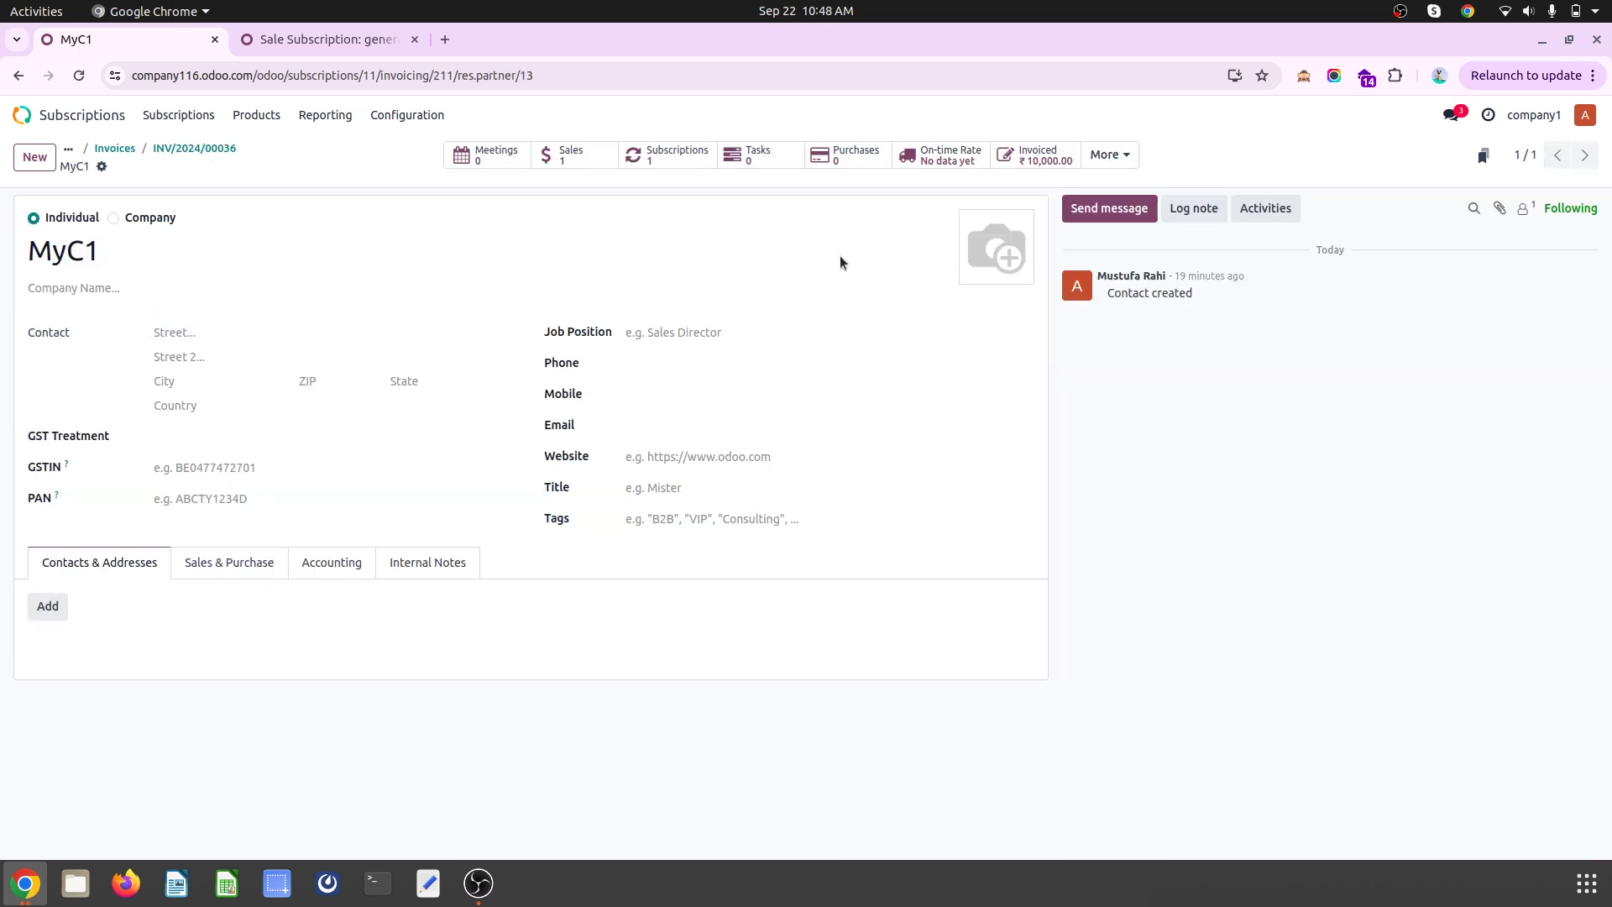
left_click(1102, 164)
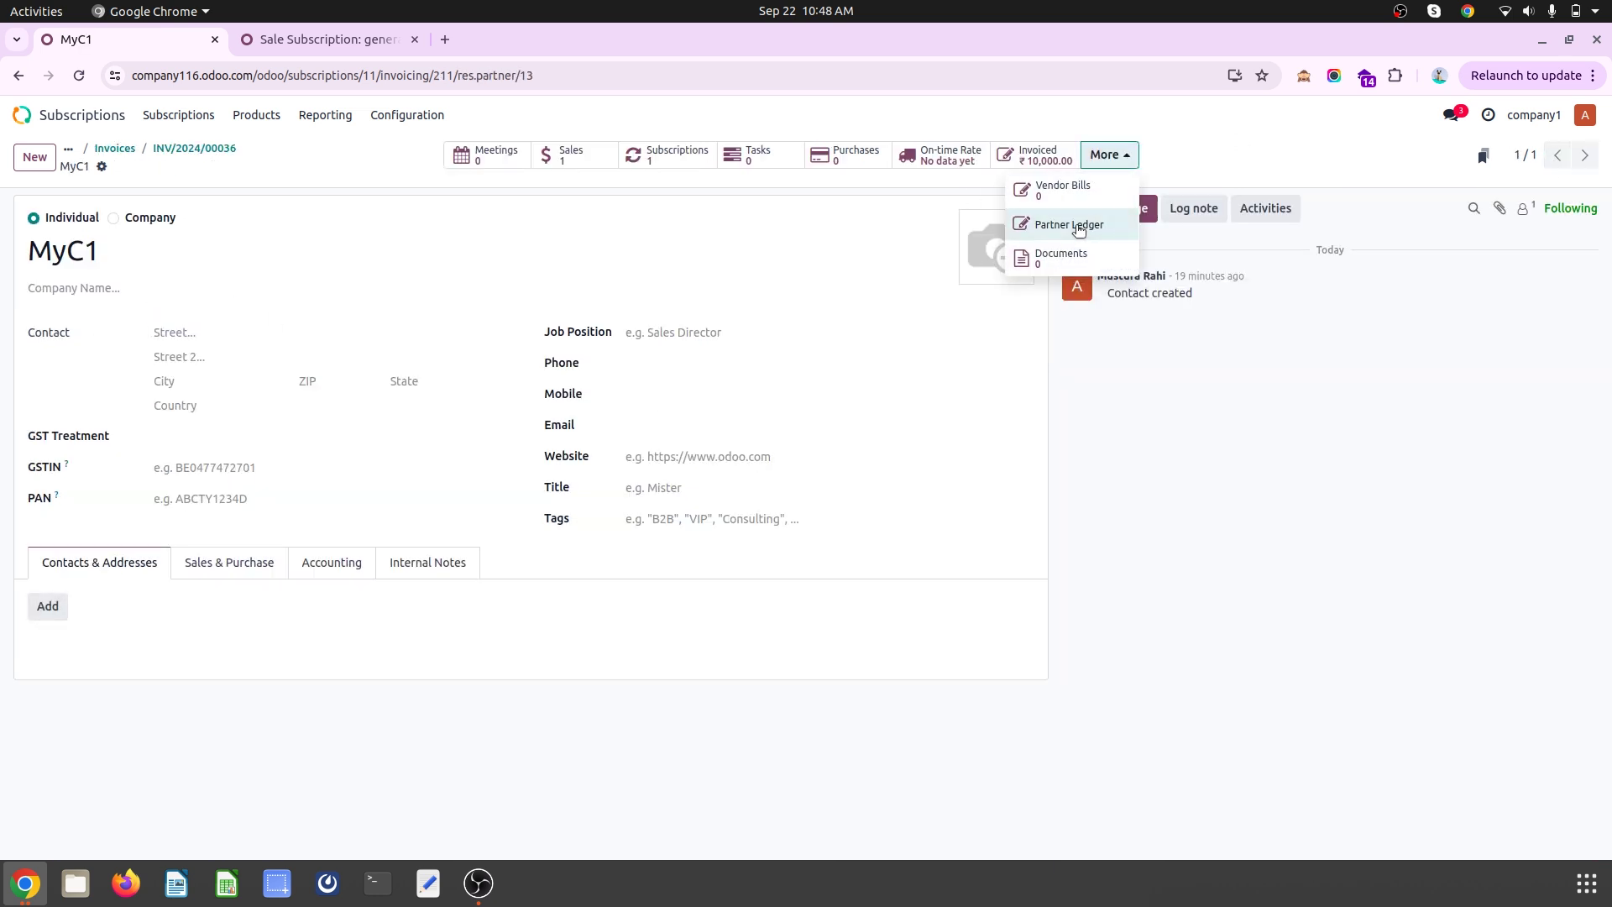
left_click(1072, 223)
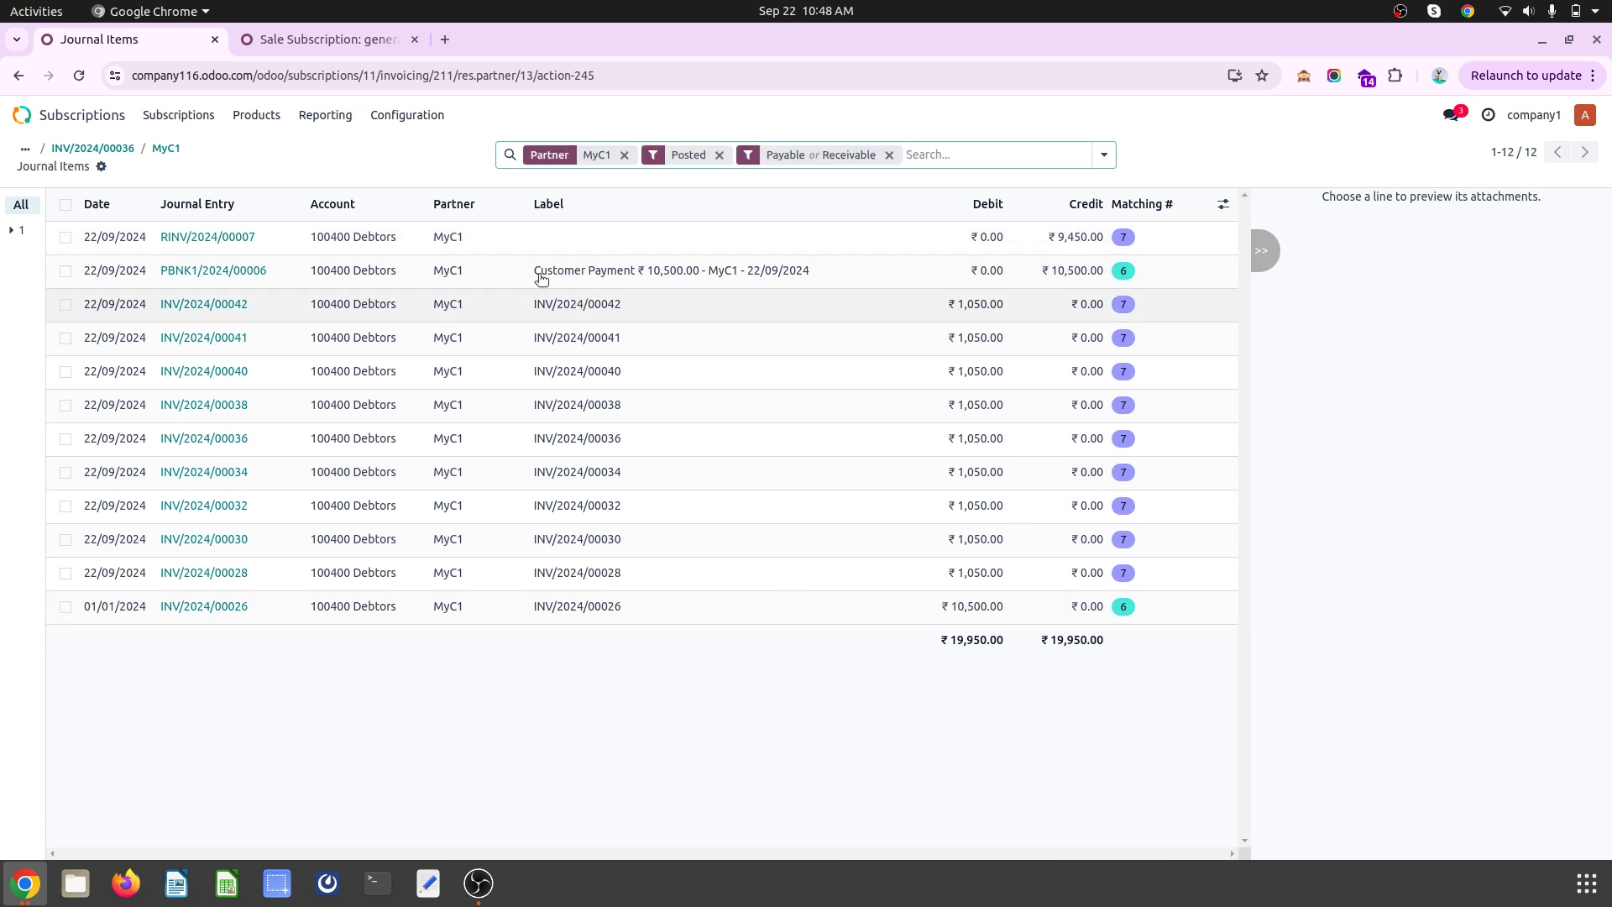
Return to invoice INV/2024/00036, glancing at the recurring invoice scheduled action
left_click(105, 148)
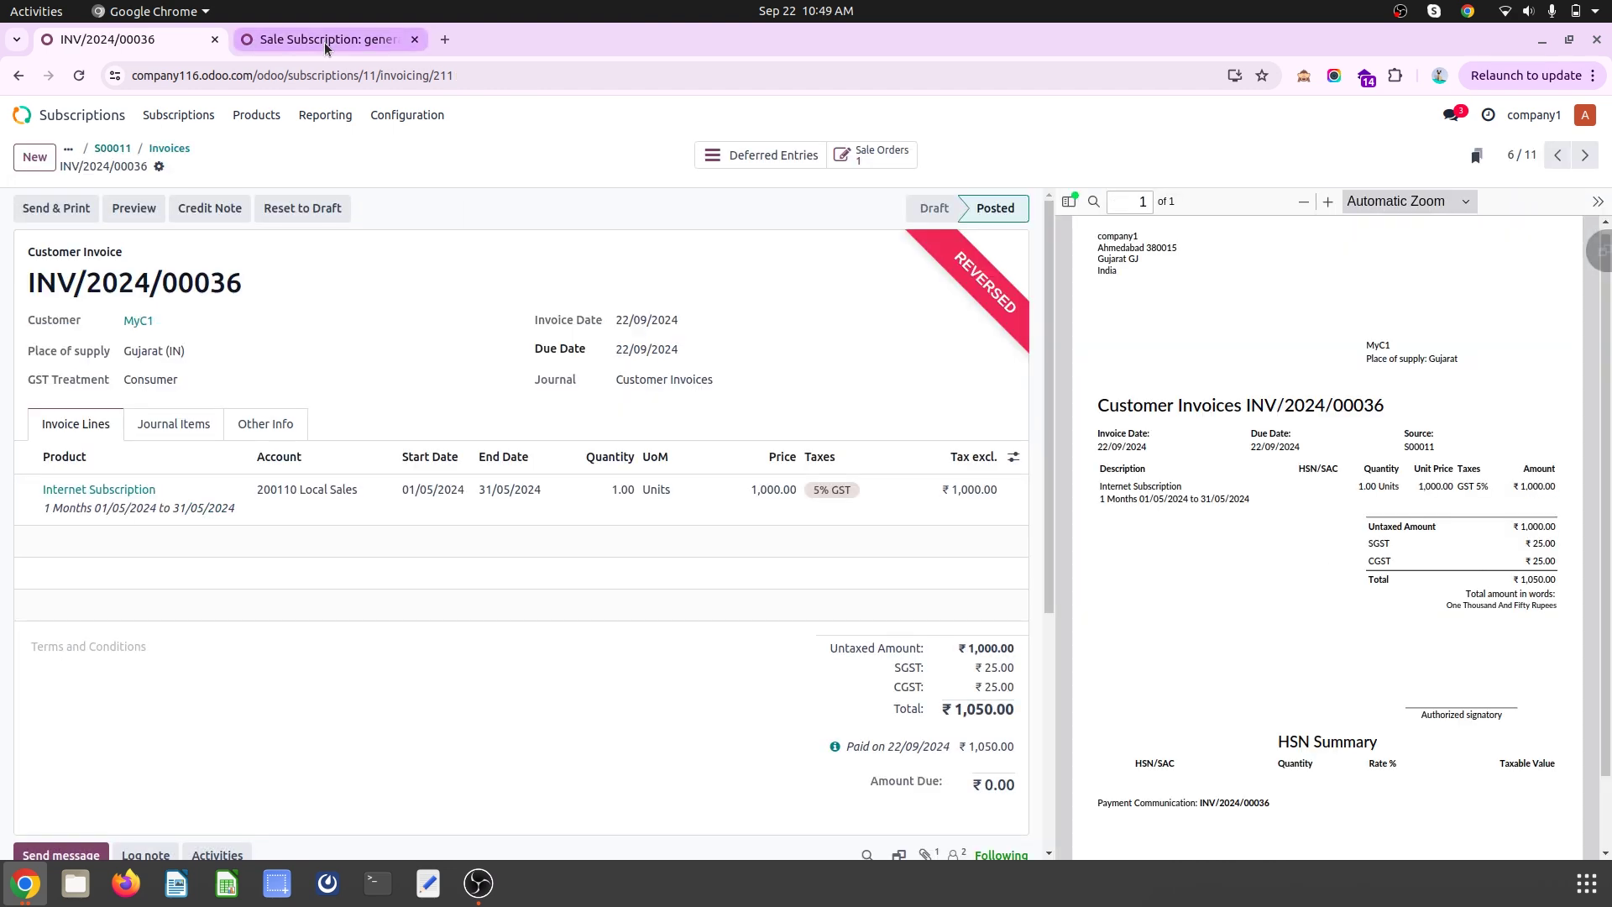
left_click(324, 42)
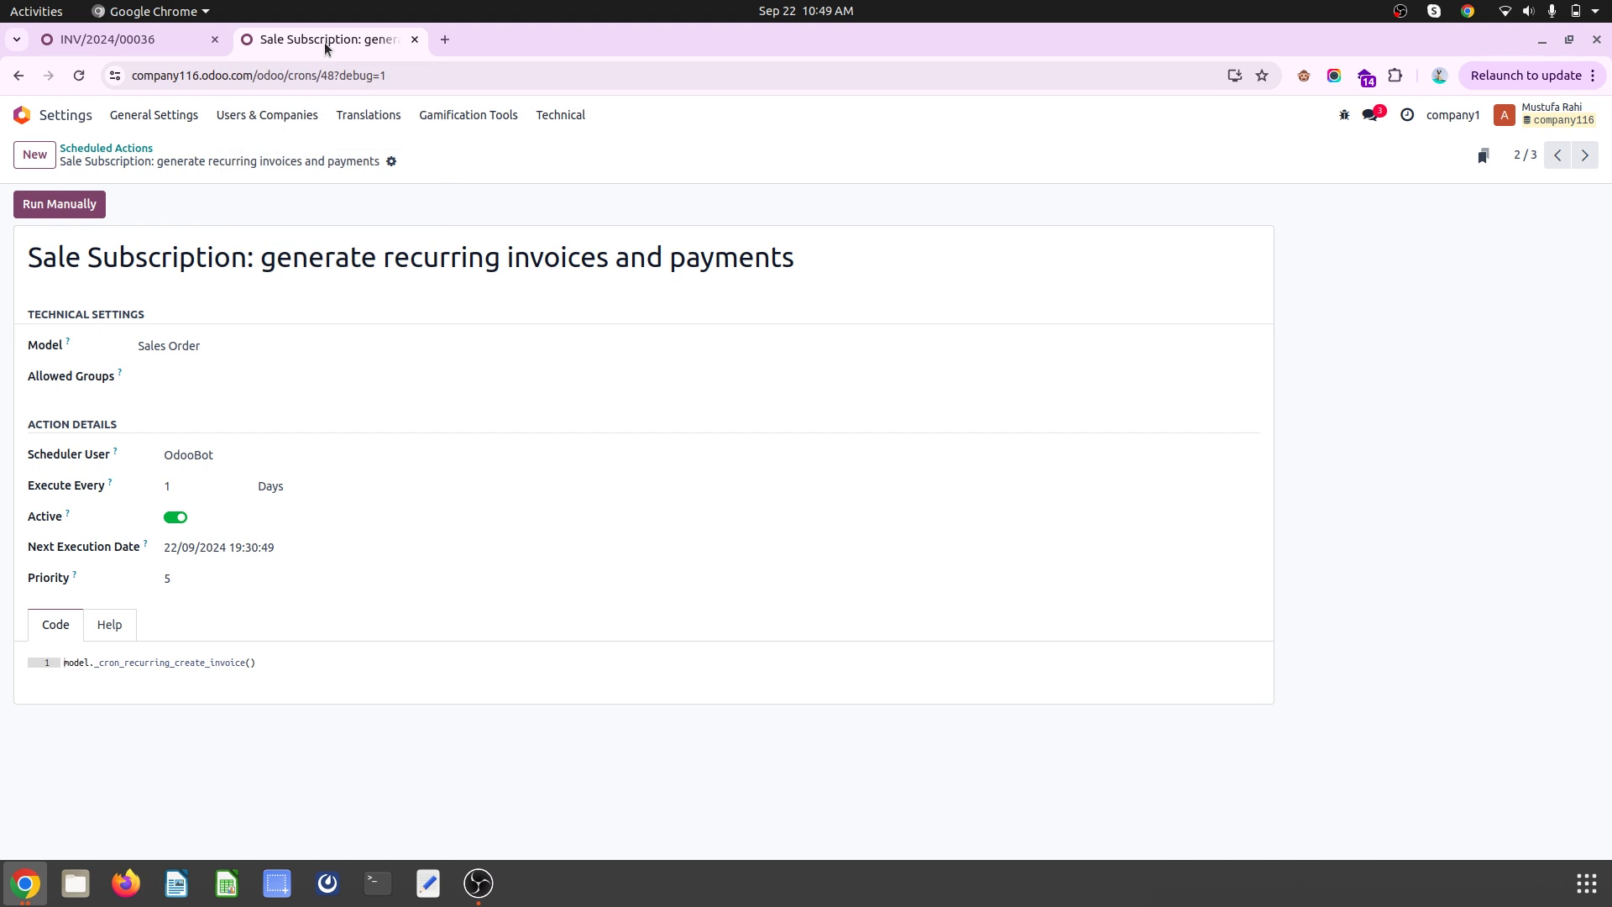
left_click(160, 42)
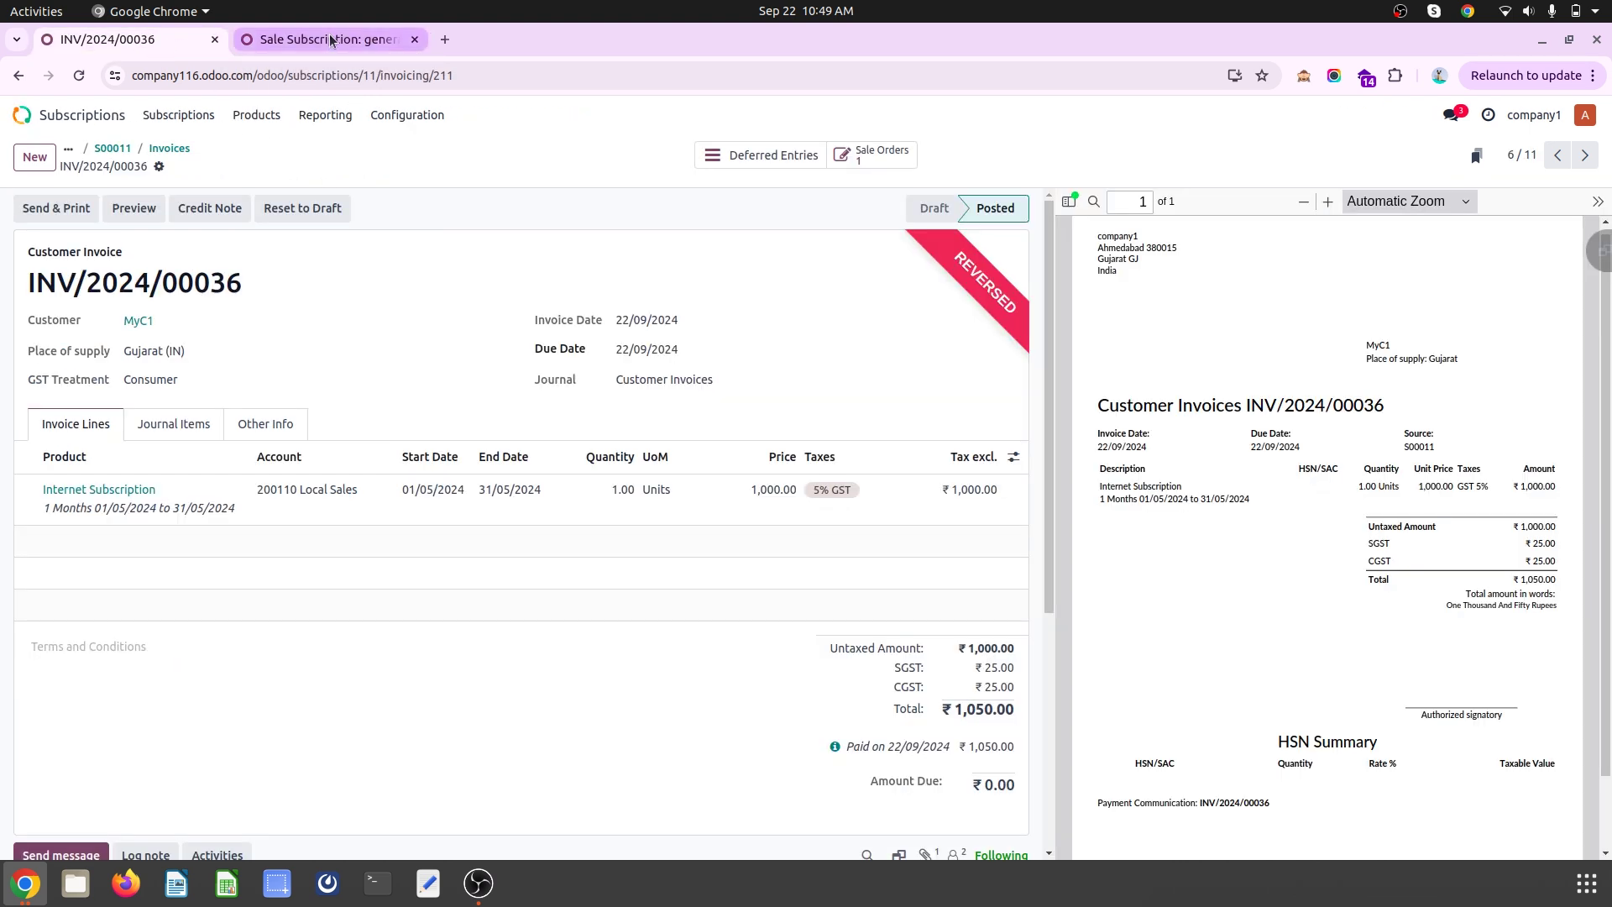
left_click(330, 40)
left_click(156, 39)
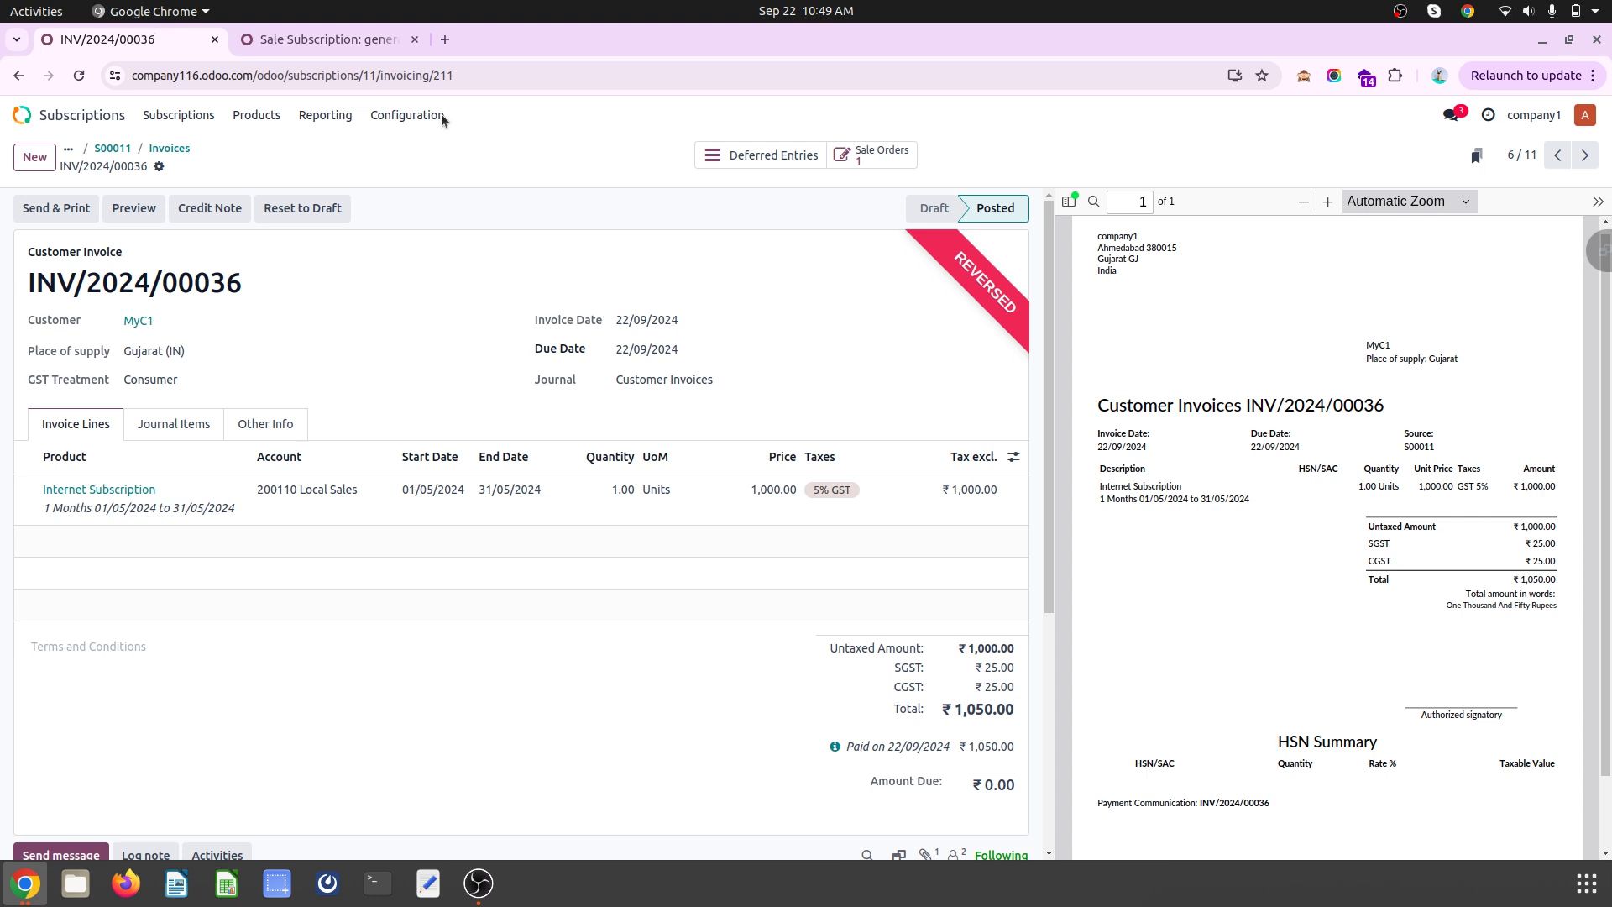